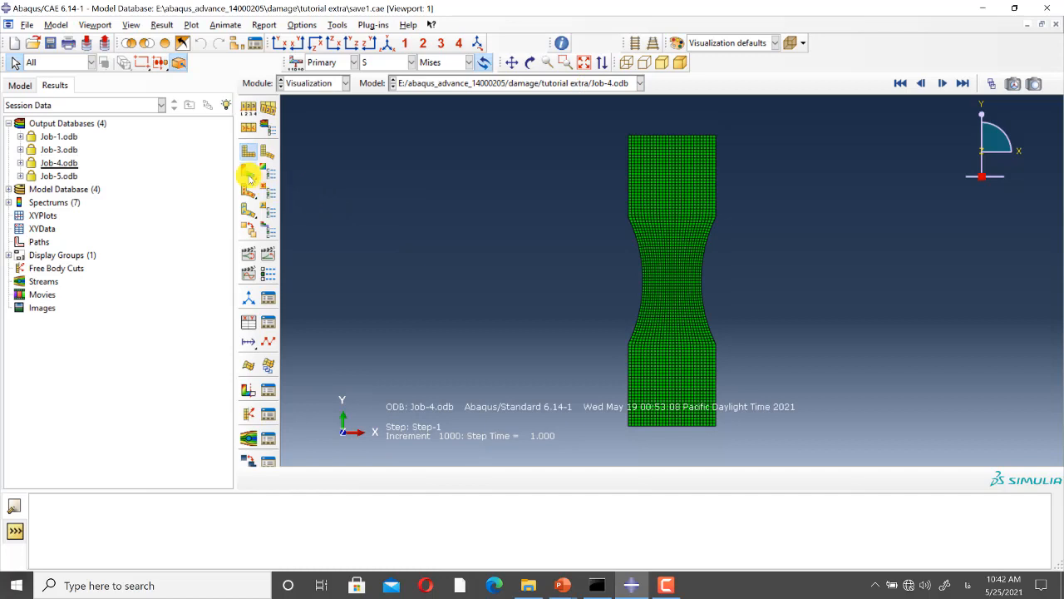
Step: Plot the Mises stress contours on the deformed shape for Job-4 and for Job-5
{"action": "left_click", "coordinate": [248, 171]}
{"action": "left_click", "coordinate": [563, 84]}
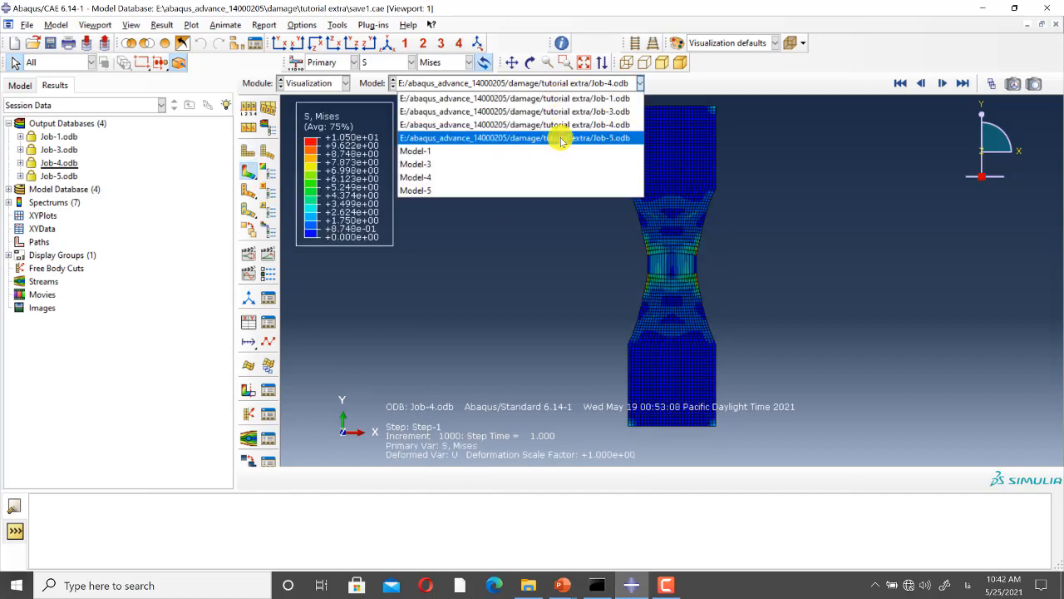
{"action": "left_click", "coordinate": [554, 135]}
{"action": "left_click", "coordinate": [249, 171]}
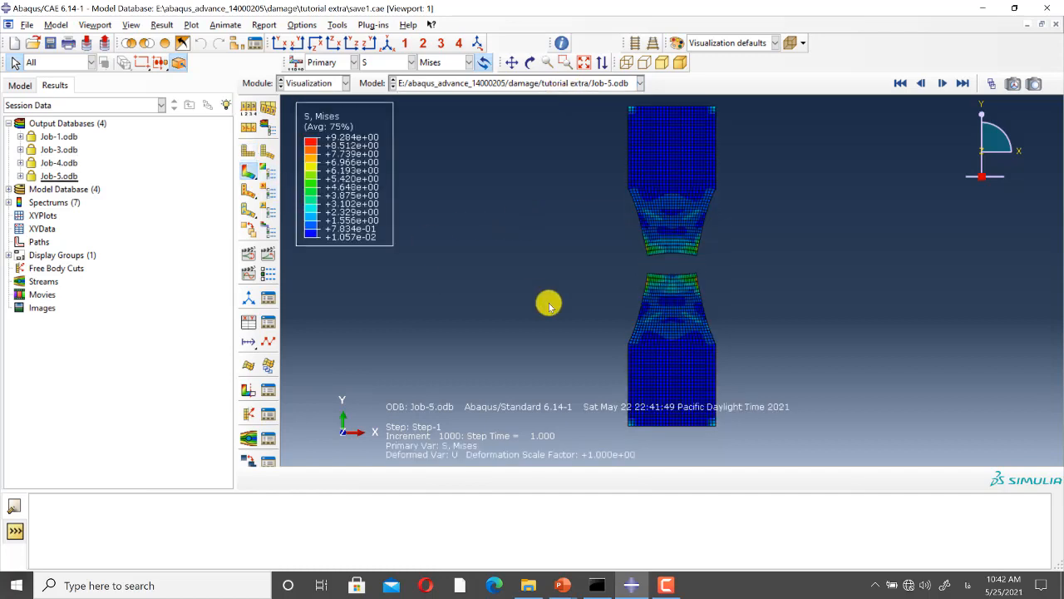
{"action": "scroll", "coordinate": [549, 306], "scroll_direction": "up", "scroll_amount": 2}
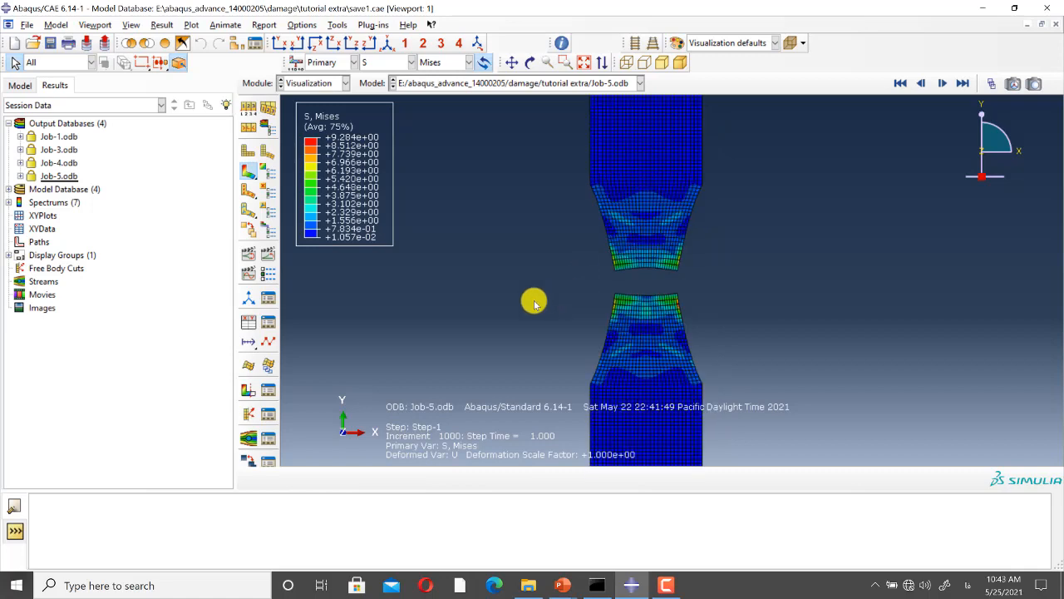
Step: Save the RF2 reaction force history output of Job-1 as XY data named rf2_1, without plotting the curve
{"action": "left_click", "coordinate": [20, 136]}
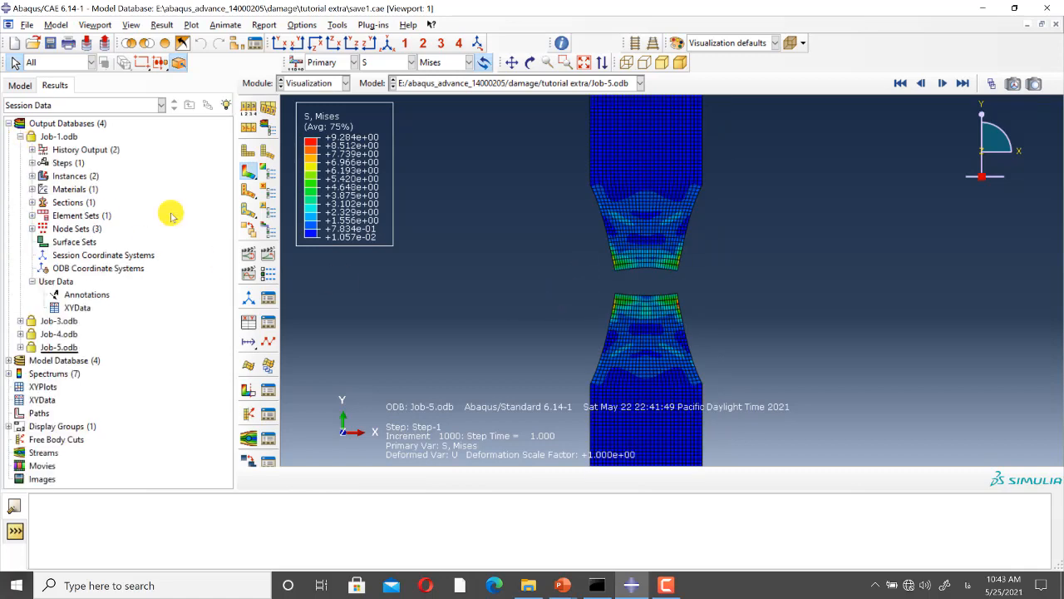
{"action": "left_click", "coordinate": [31, 150]}
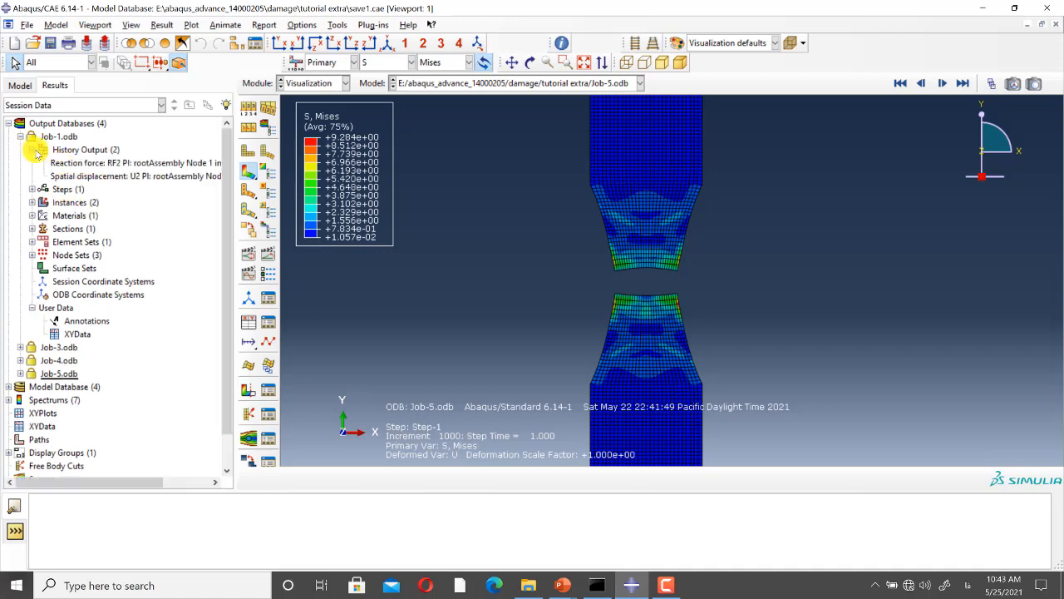
{"action": "left_click", "coordinate": [137, 163]}
{"action": "right_click", "coordinate": [137, 163]}
{"action": "left_click", "coordinate": [169, 214]}
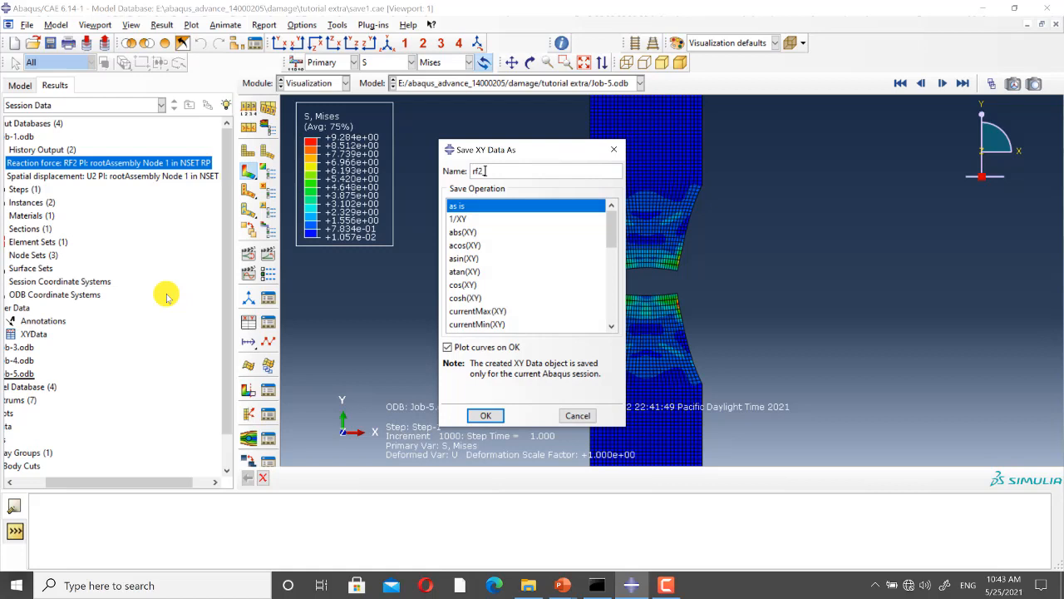
{"action": "left_click", "coordinate": [448, 346]}
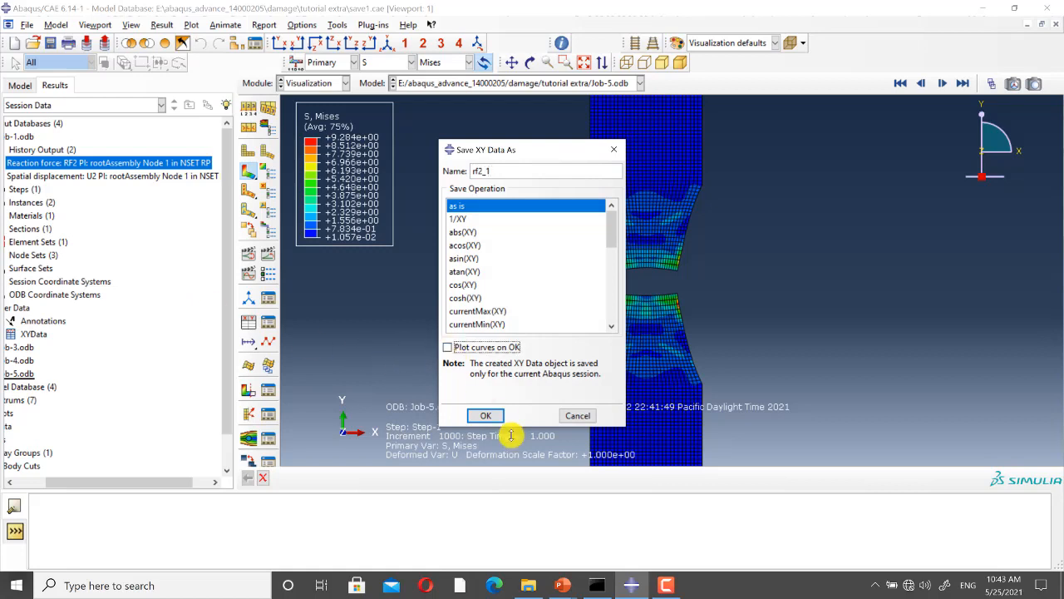
{"action": "left_click", "coordinate": [488, 416]}
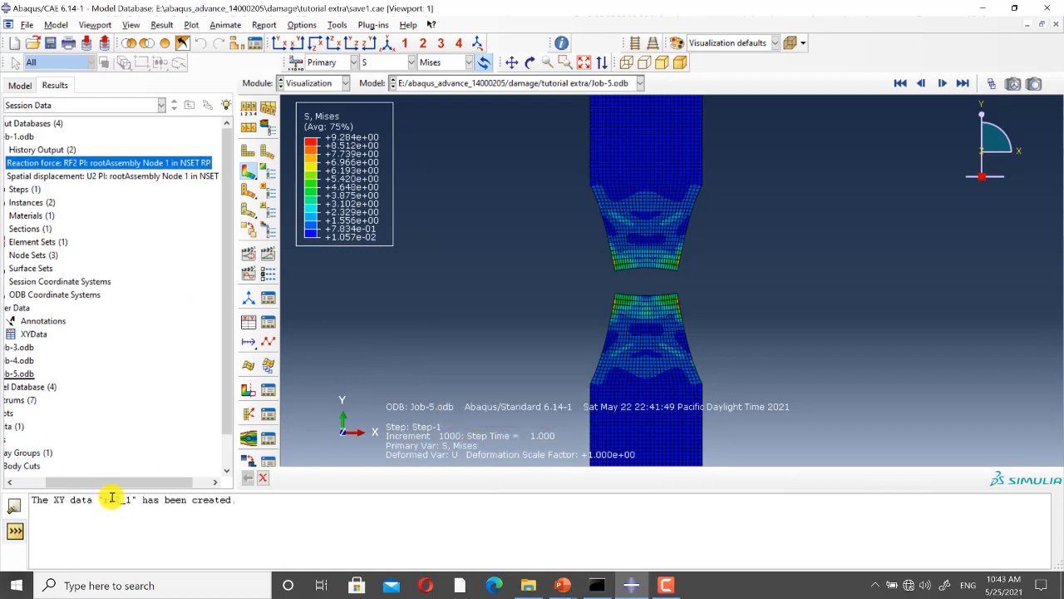
Step: Save the U2 spatial displacement history output of Job-1 as XY data named u2_1, without plotting the curve
{"action": "left_click", "coordinate": [118, 177]}
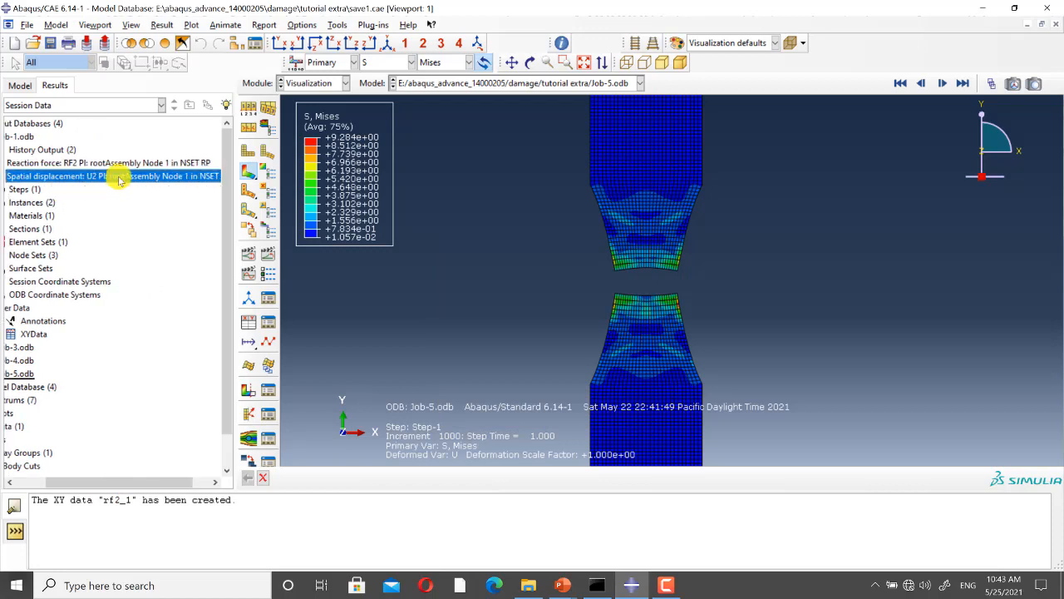
{"action": "right_click", "coordinate": [118, 177]}
{"action": "left_click", "coordinate": [170, 227]}
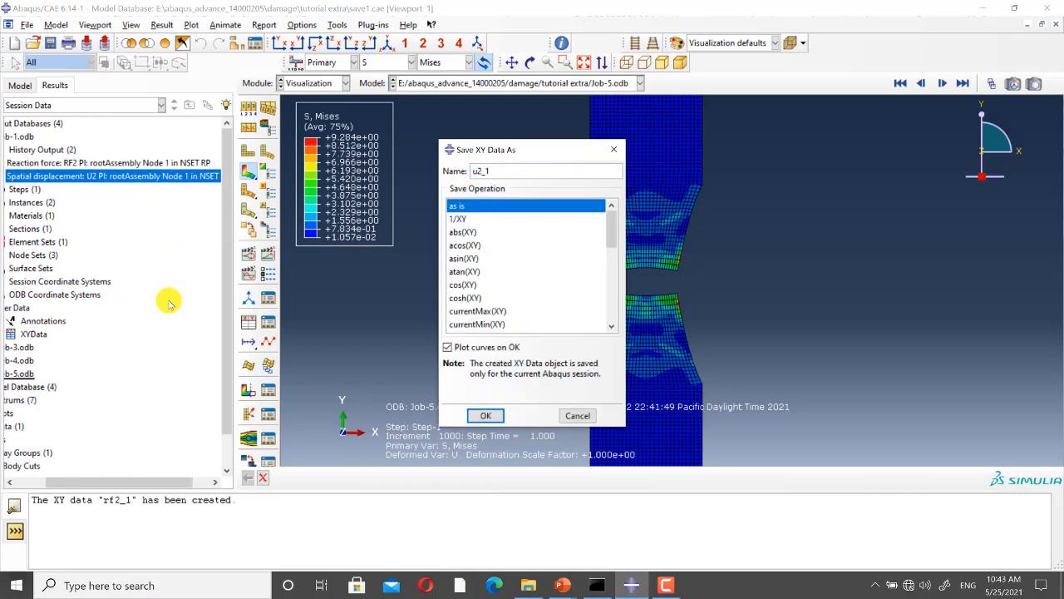
{"action": "left_click", "coordinate": [447, 346]}
{"action": "left_click", "coordinate": [486, 416]}
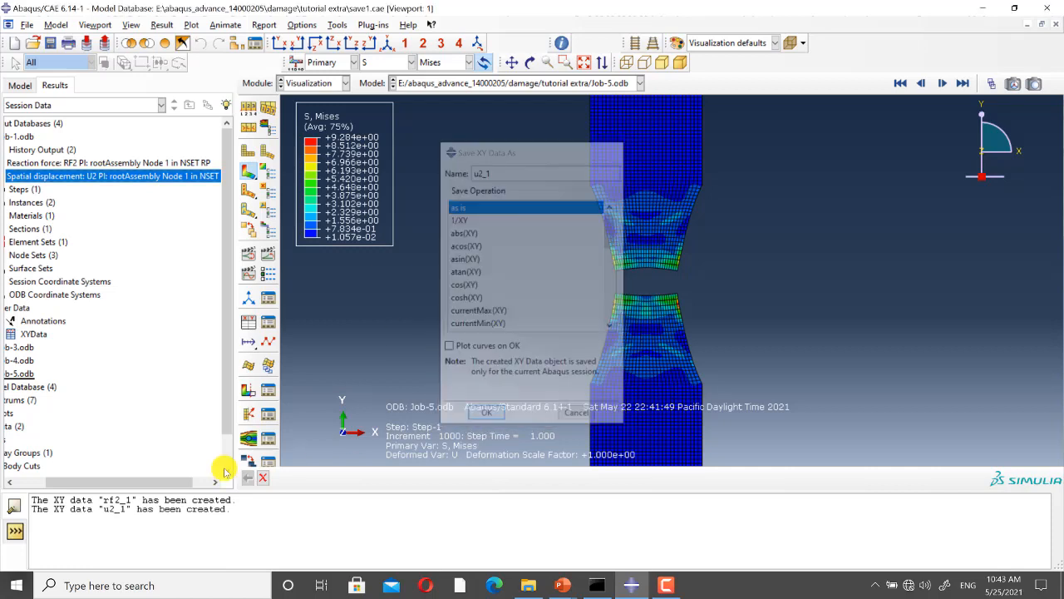
Step: Save the RF2 reaction force history output of Job-3 as XY data named rf2_3, without plotting the curve
{"action": "left_click_drag", "start_coordinate": [125, 482], "coordinate": [96, 485]}
{"action": "scroll", "coordinate": [96, 309], "scroll_direction": "down", "scroll_amount": 2}
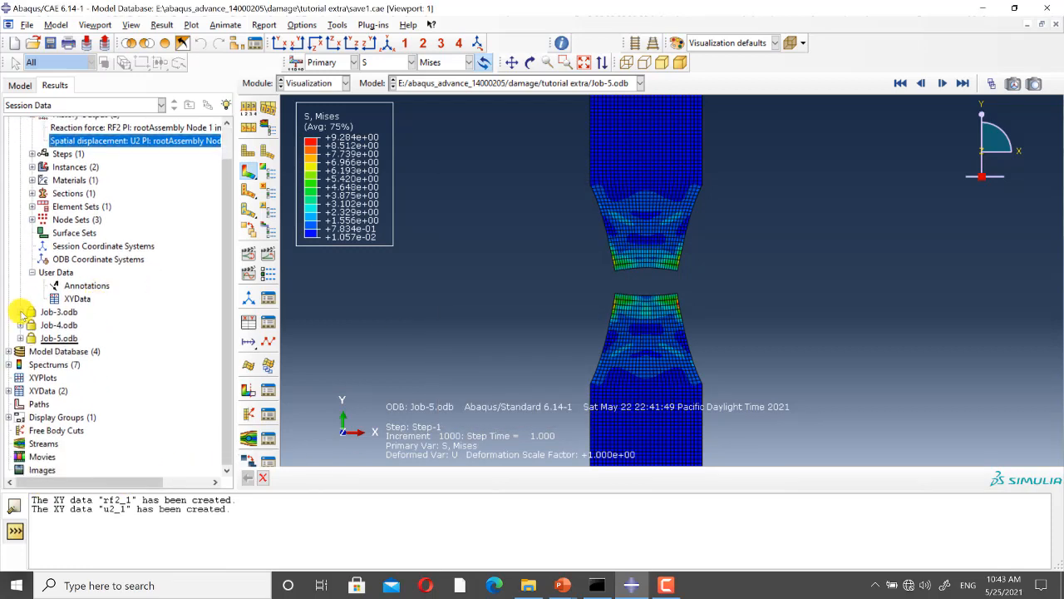
{"action": "left_click", "coordinate": [21, 312]}
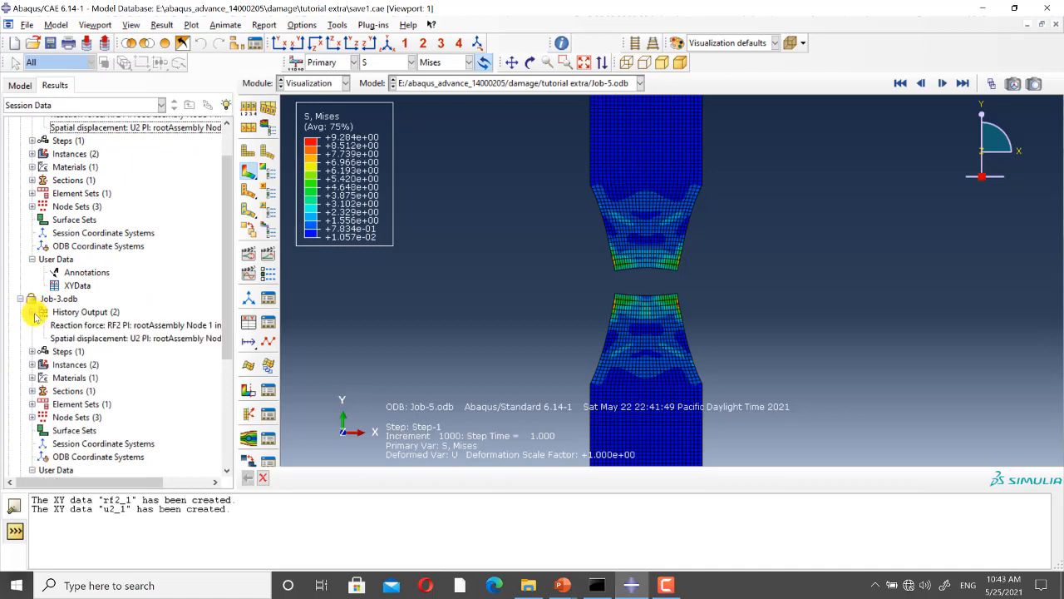
{"action": "left_click", "coordinate": [111, 324]}
{"action": "right_click", "coordinate": [113, 325]}
{"action": "left_click", "coordinate": [142, 370]}
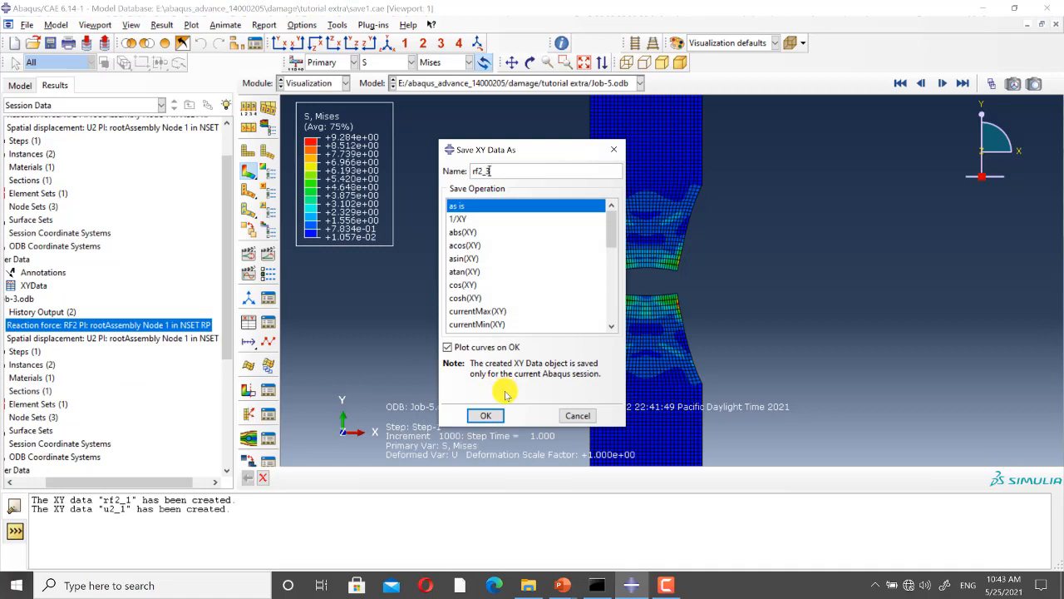
{"action": "left_click", "coordinate": [448, 347]}
{"action": "left_click", "coordinate": [485, 415]}
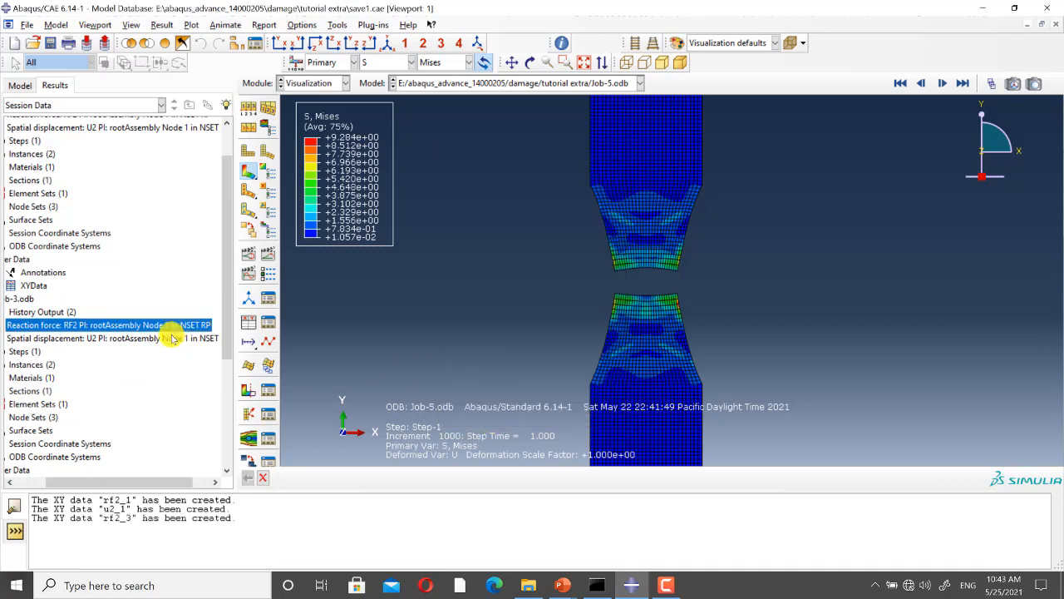
Step: Save the U2 spatial displacement history output of Job-3 as XY data named u2_3, without plotting the curve
{"action": "left_click", "coordinate": [178, 337]}
{"action": "right_click", "coordinate": [178, 336]}
{"action": "left_click", "coordinate": [210, 387]}
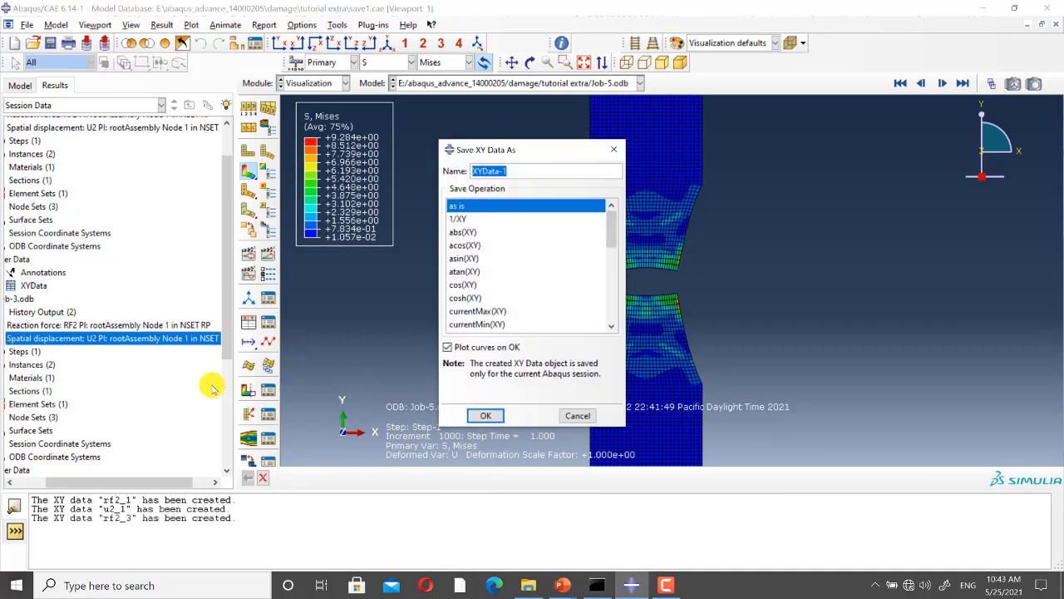
{"action": "type", "text": "u2_3"}
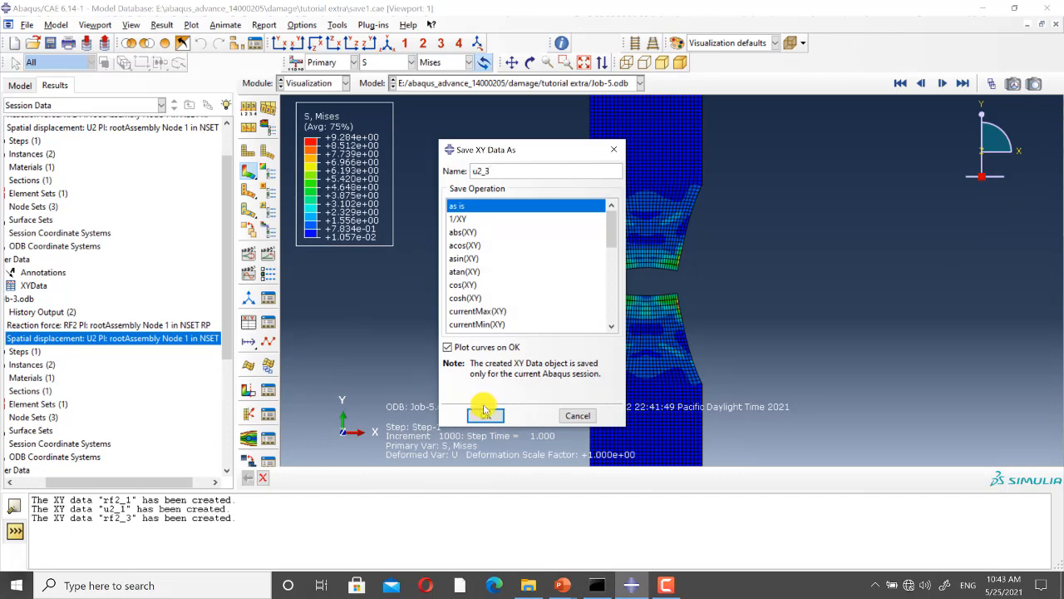
{"action": "left_click", "coordinate": [448, 346]}
{"action": "left_click", "coordinate": [486, 415]}
Step: Save the RF2 reaction force history output of Job-4 as XY data named rf2_4, without plotting the curve
{"action": "left_click_drag", "start_coordinate": [114, 483], "coordinate": [77, 483]}
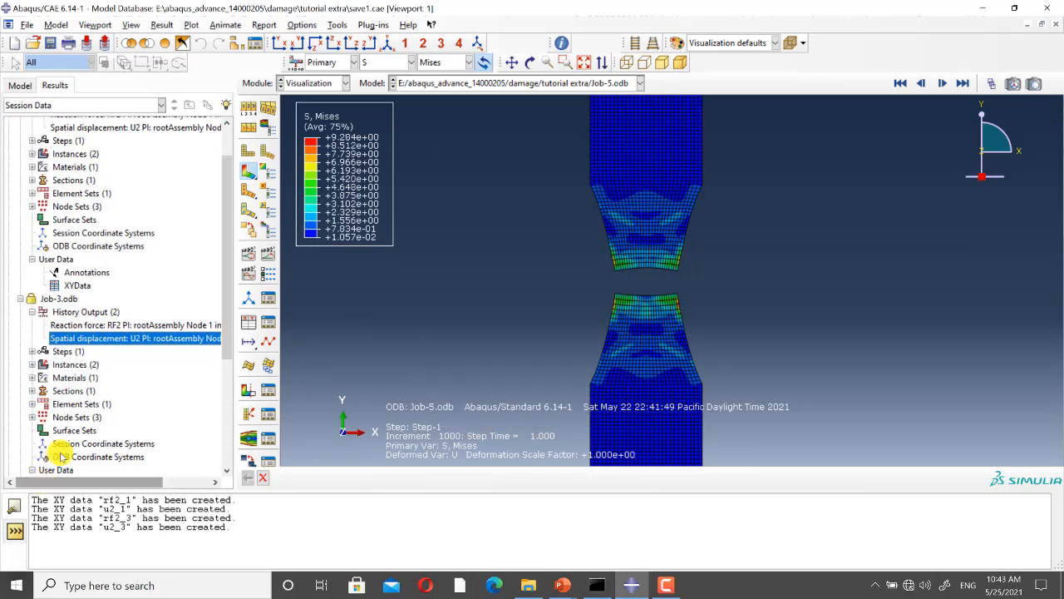
{"action": "scroll", "coordinate": [101, 395], "scroll_direction": "down", "scroll_amount": 5}
{"action": "left_click", "coordinate": [20, 325]}
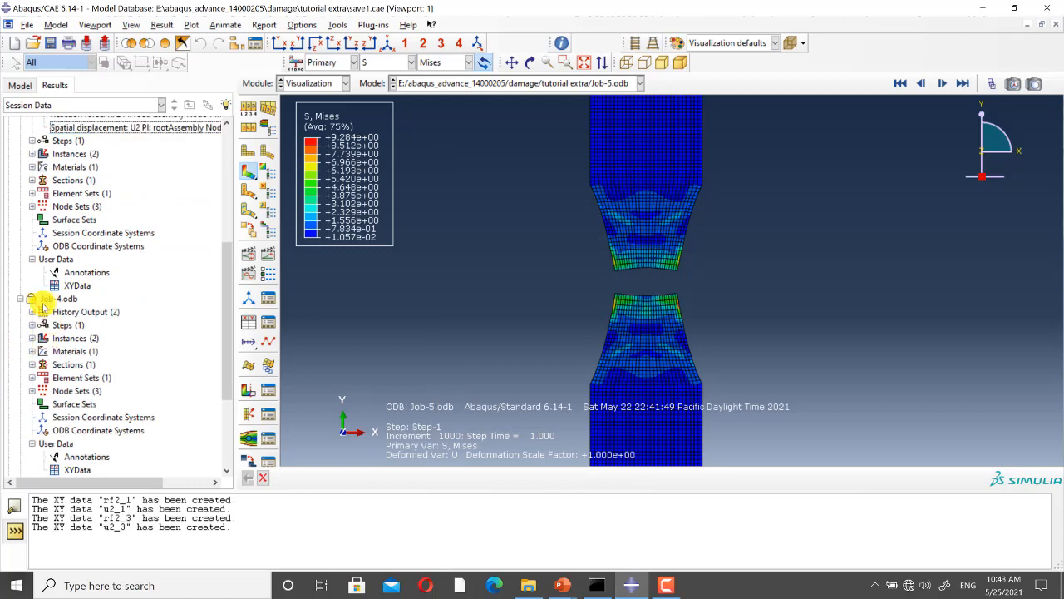
{"action": "left_click", "coordinate": [31, 312]}
{"action": "left_click", "coordinate": [99, 326]}
{"action": "right_click", "coordinate": [103, 324]}
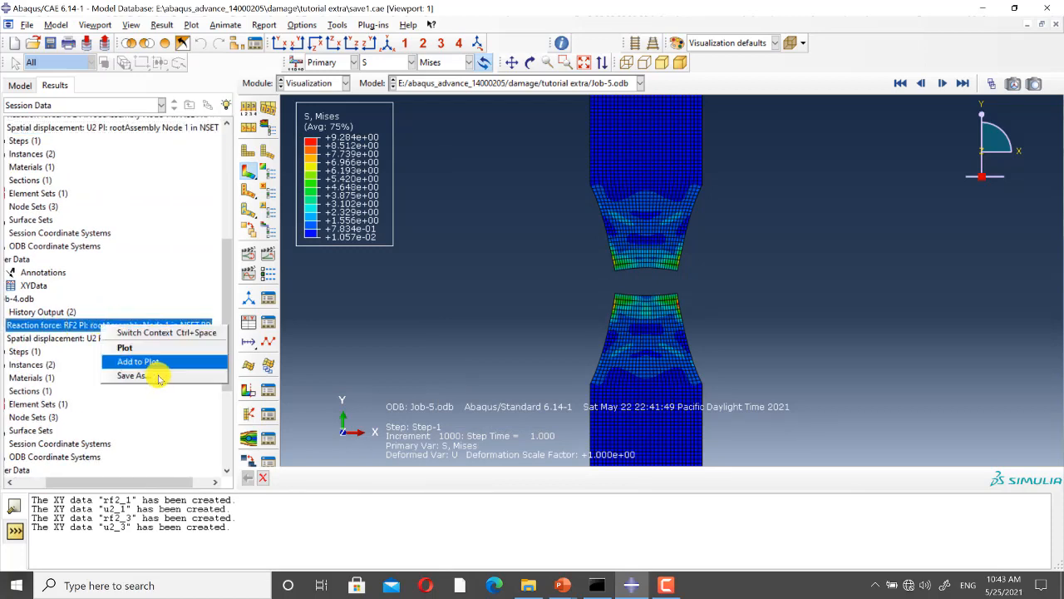
{"action": "left_click", "coordinate": [156, 378]}
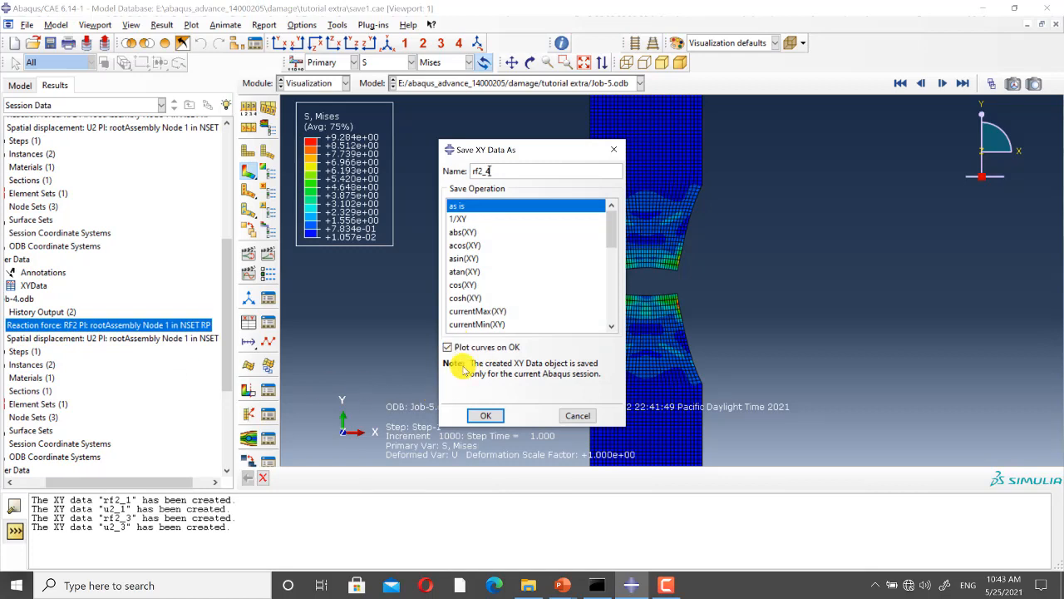
{"action": "left_click", "coordinate": [447, 347]}
{"action": "key", "text": "Return"}
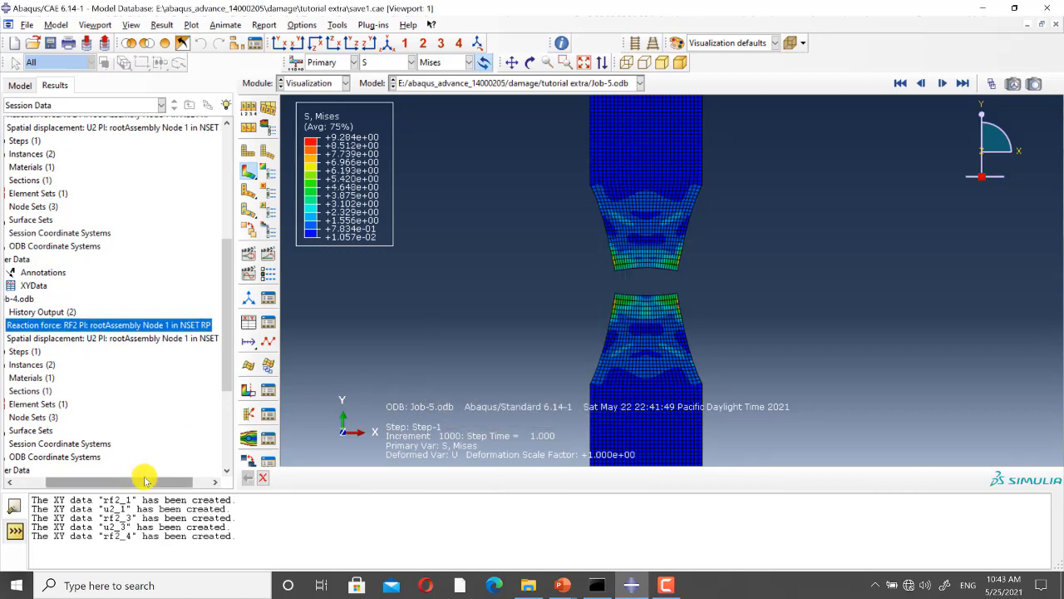
Step: Save the U2 spatial displacement history output of Job-4 as XY data named u2_4, without plotting the curve
{"action": "left_click", "coordinate": [133, 339]}
{"action": "right_click", "coordinate": [136, 340]}
{"action": "left_click", "coordinate": [190, 391]}
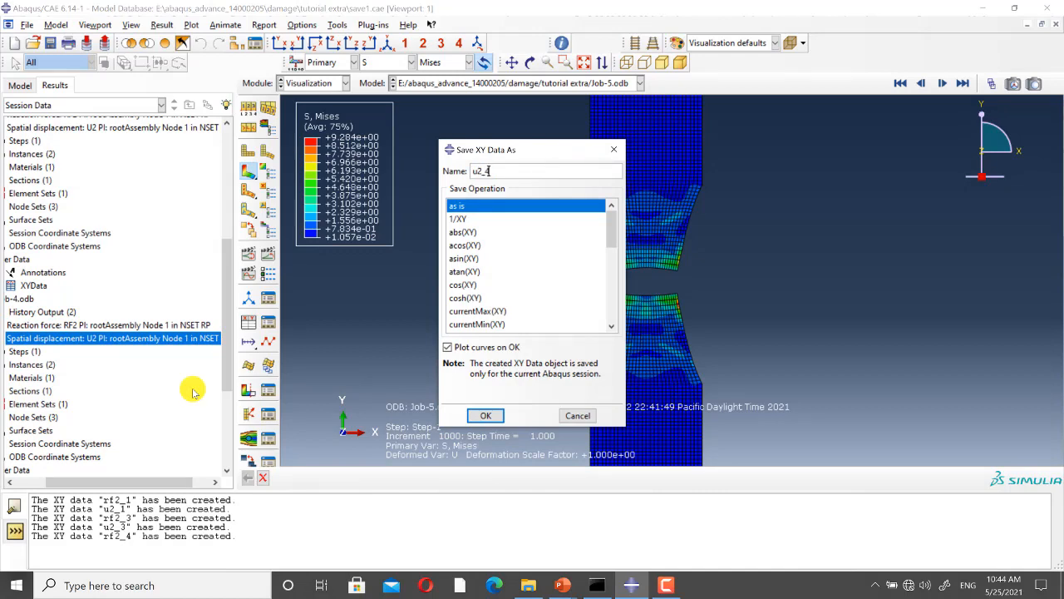
{"action": "left_click", "coordinate": [447, 347]}
{"action": "left_click", "coordinate": [485, 415]}
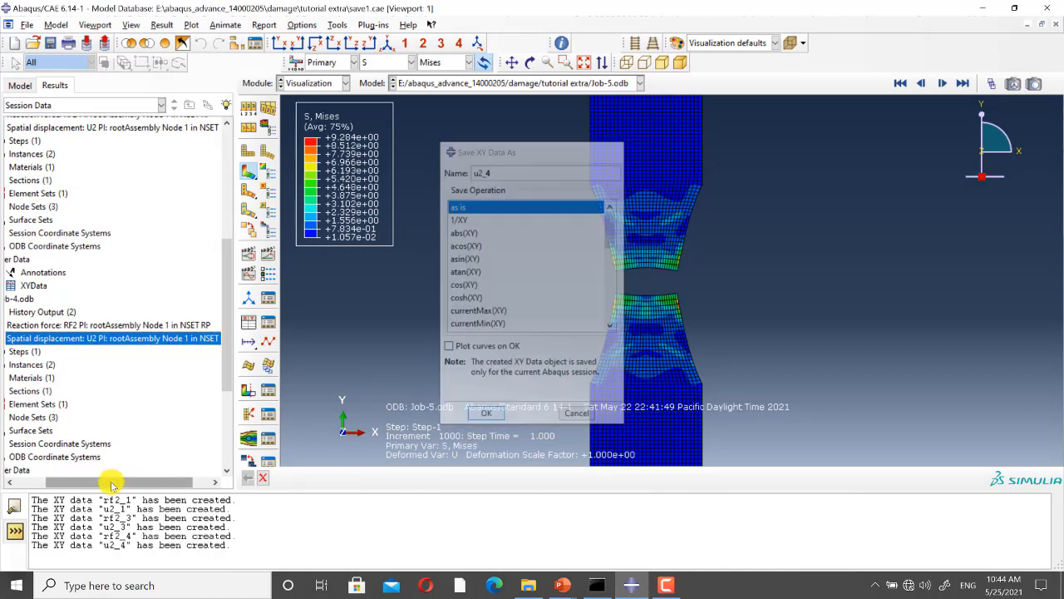
Step: Save the RF2 reaction force history output of Job-5 as XY data named rf2_5, without plotting the curve
{"action": "left_click_drag", "start_coordinate": [111, 486], "coordinate": [18, 484]}
{"action": "scroll", "coordinate": [99, 410], "scroll_direction": "down", "scroll_amount": 4}
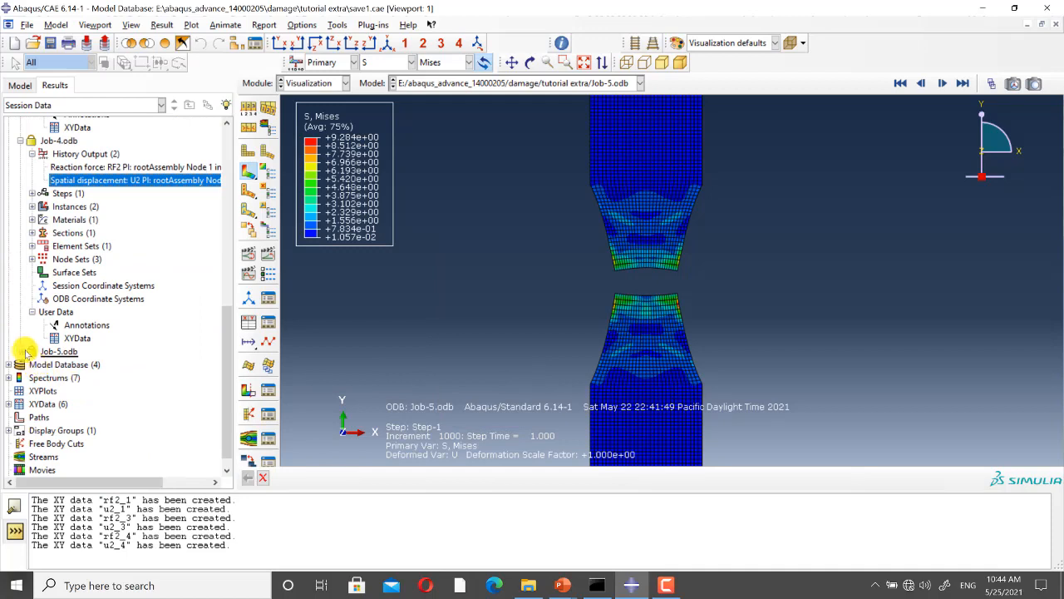
{"action": "left_click", "coordinate": [21, 351]}
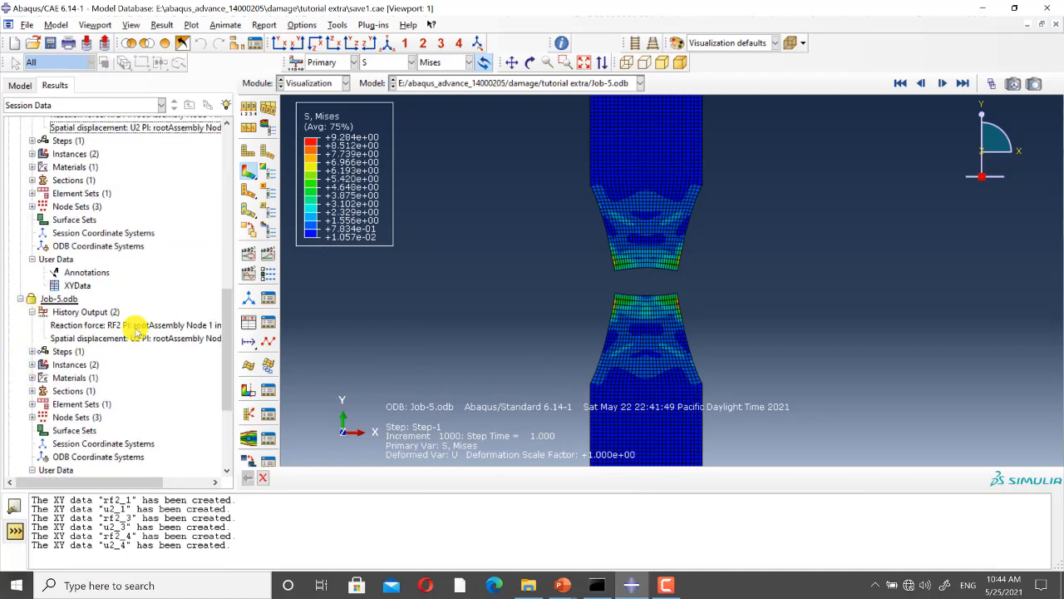
{"action": "left_click", "coordinate": [135, 329]}
{"action": "right_click", "coordinate": [135, 328]}
{"action": "left_click", "coordinate": [146, 363]}
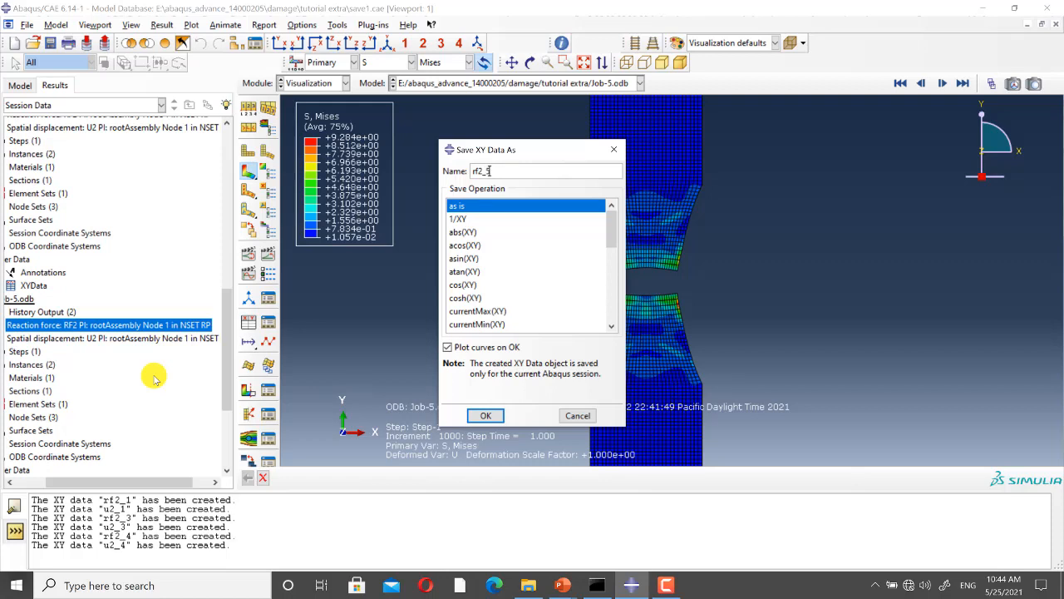
{"action": "type", "text": "rf2_5"}
{"action": "left_click", "coordinate": [447, 347]}
{"action": "left_click", "coordinate": [485, 415]}
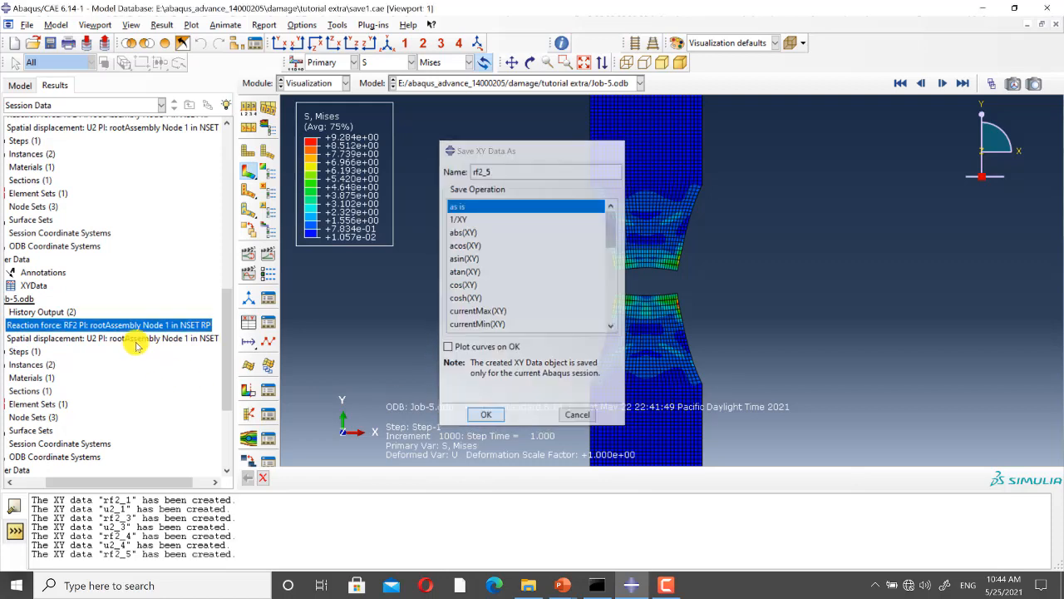
Step: Save the U2 spatial displacement history output of Job-5 as XY data named u2_5, without plotting the curve
{"action": "left_click", "coordinate": [140, 339]}
{"action": "right_click", "coordinate": [166, 340]}
{"action": "left_click", "coordinate": [178, 391]}
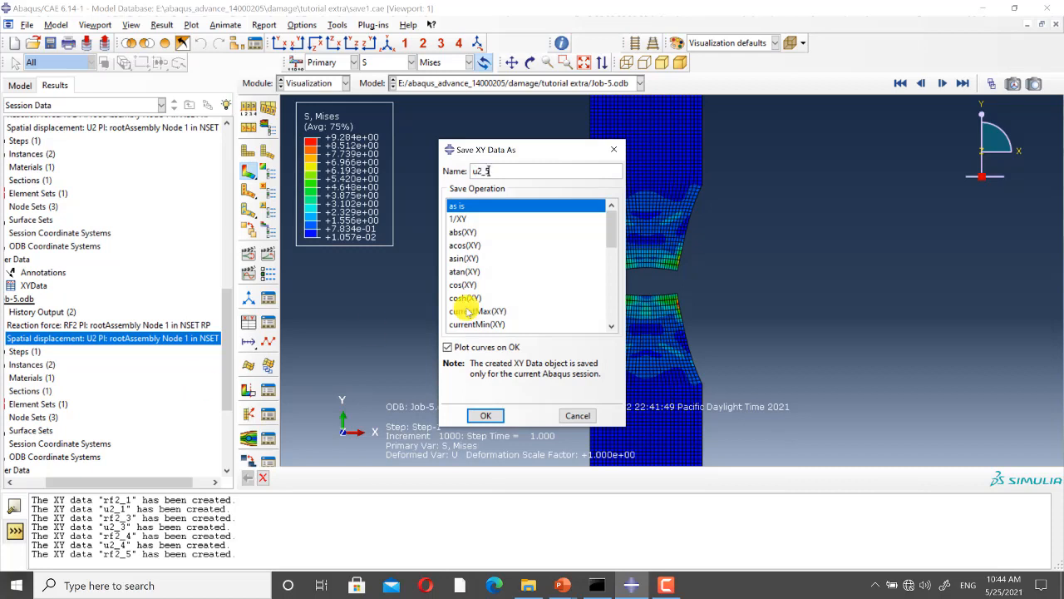
{"action": "left_click", "coordinate": [447, 347]}
{"action": "left_click", "coordinate": [485, 415]}
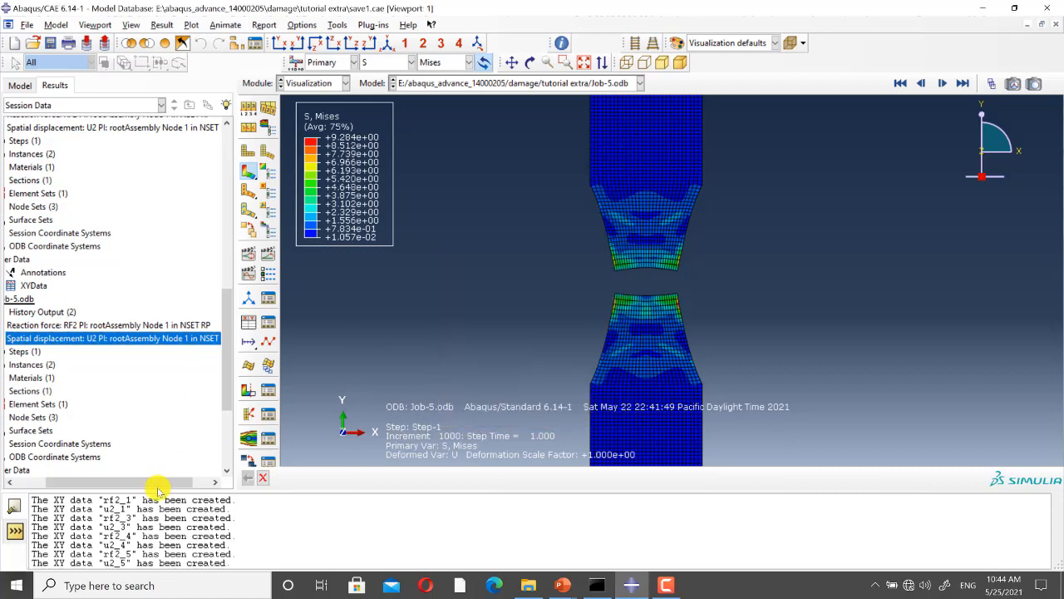
Step: Expand the session's XYData container in the results tree to list the saved force and displacement data sets
{"action": "left_click_drag", "start_coordinate": [50, 481], "coordinate": [5, 480]}
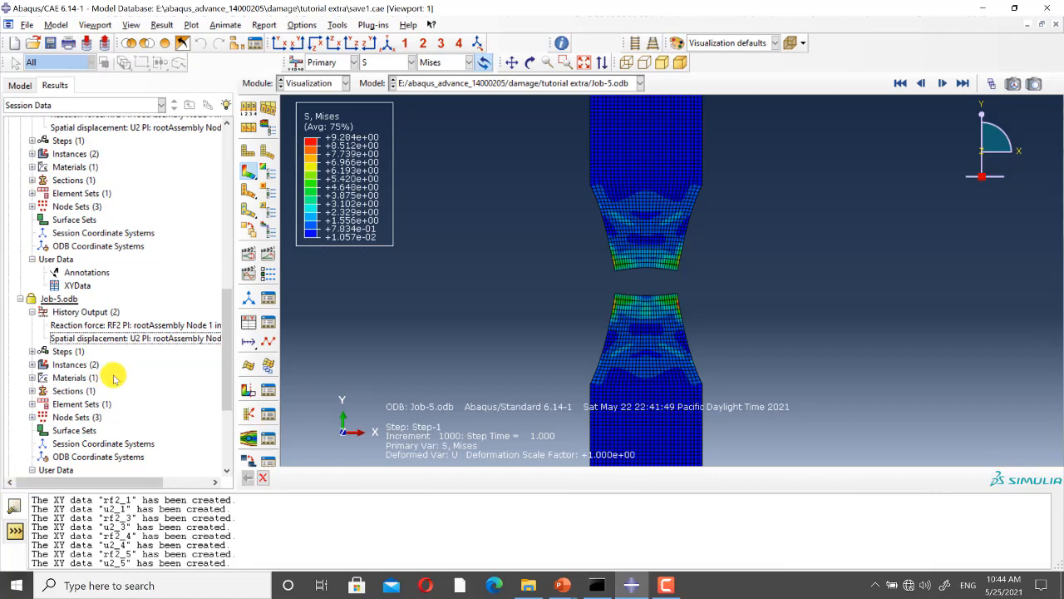
{"action": "scroll", "coordinate": [39, 398], "scroll_direction": "down", "scroll_amount": 4}
{"action": "double_click", "coordinate": [18, 391]}
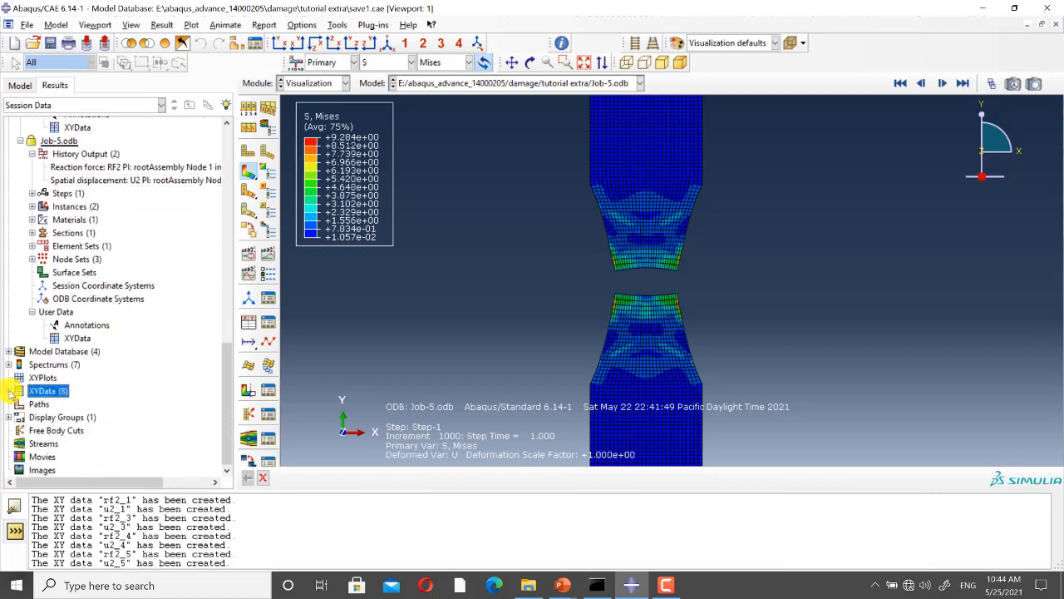
{"action": "scroll", "coordinate": [50, 350], "scroll_direction": "down", "scroll_amount": 2}
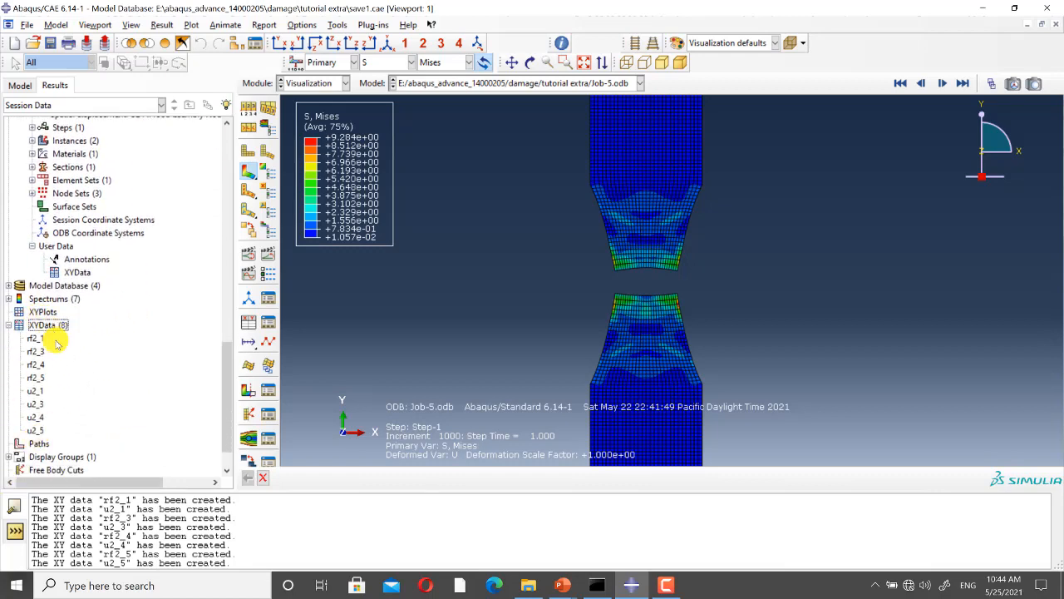
Step: Operate on XY data to combine u2_1 with rf2_1 and save the resulting curve as XYData-1
{"action": "left_click", "coordinate": [246, 323]}
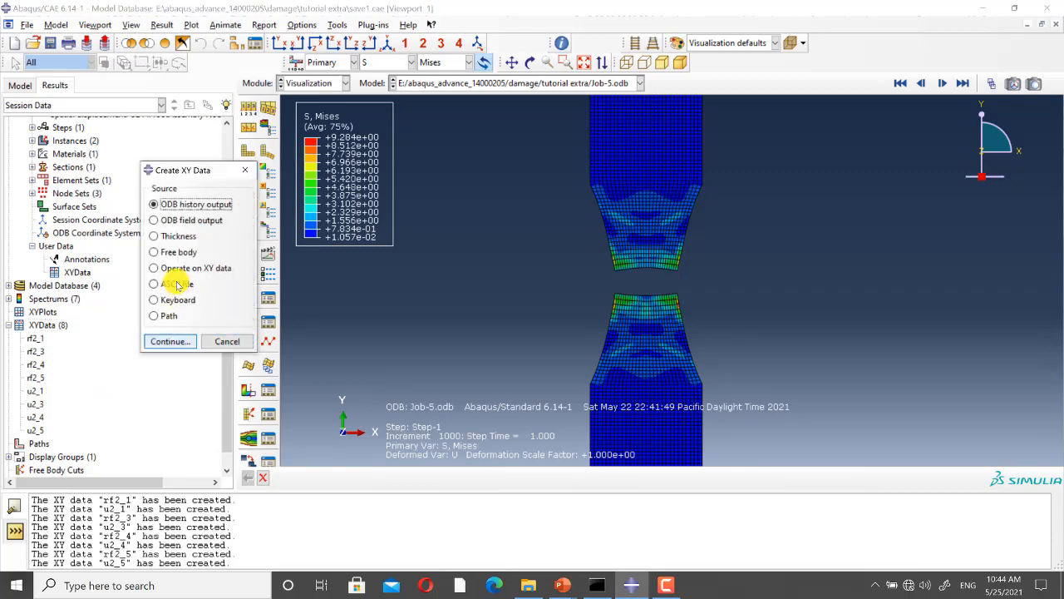
{"action": "left_click", "coordinate": [157, 268]}
{"action": "left_click", "coordinate": [169, 341]}
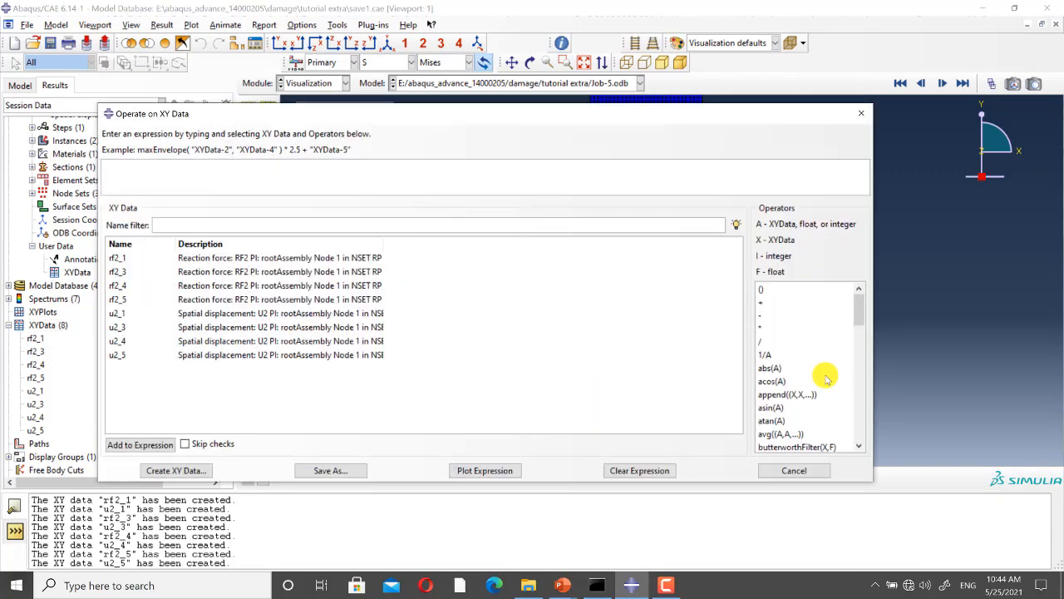
{"action": "scroll", "coordinate": [824, 374], "scroll_direction": "down", "scroll_amount": 3}
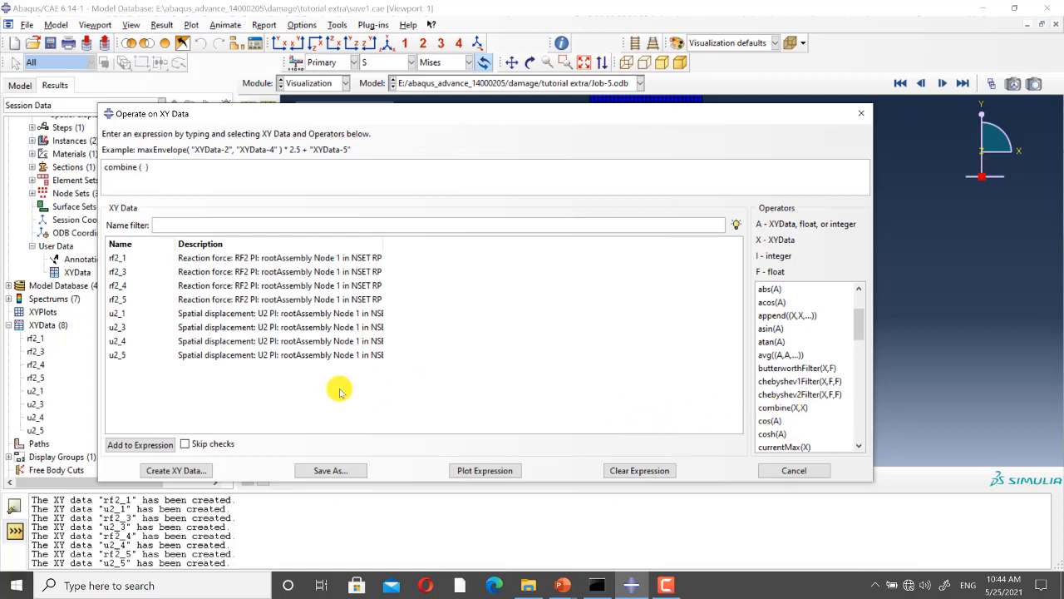
{"action": "left_click", "coordinate": [119, 314]}
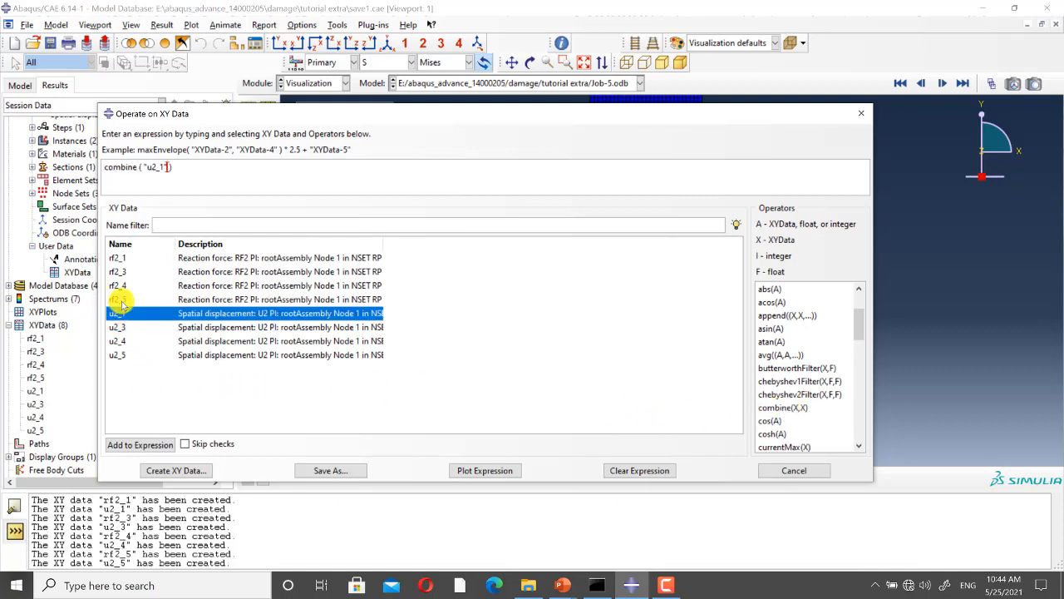
{"action": "left_click", "coordinate": [121, 258]}
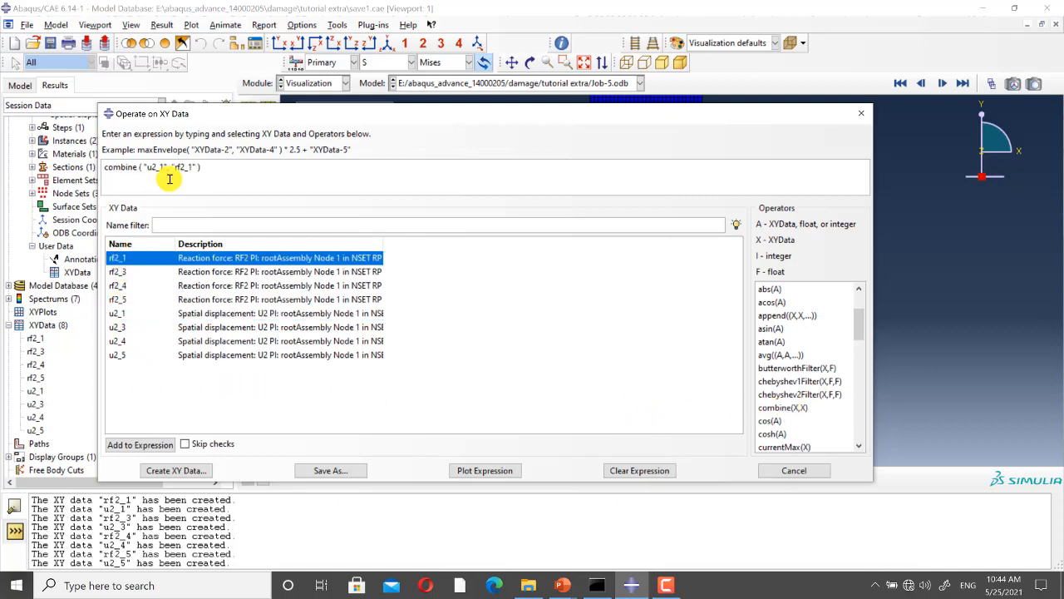
{"action": "left_click", "coordinate": [344, 470]}
{"action": "left_click", "coordinate": [435, 335]}
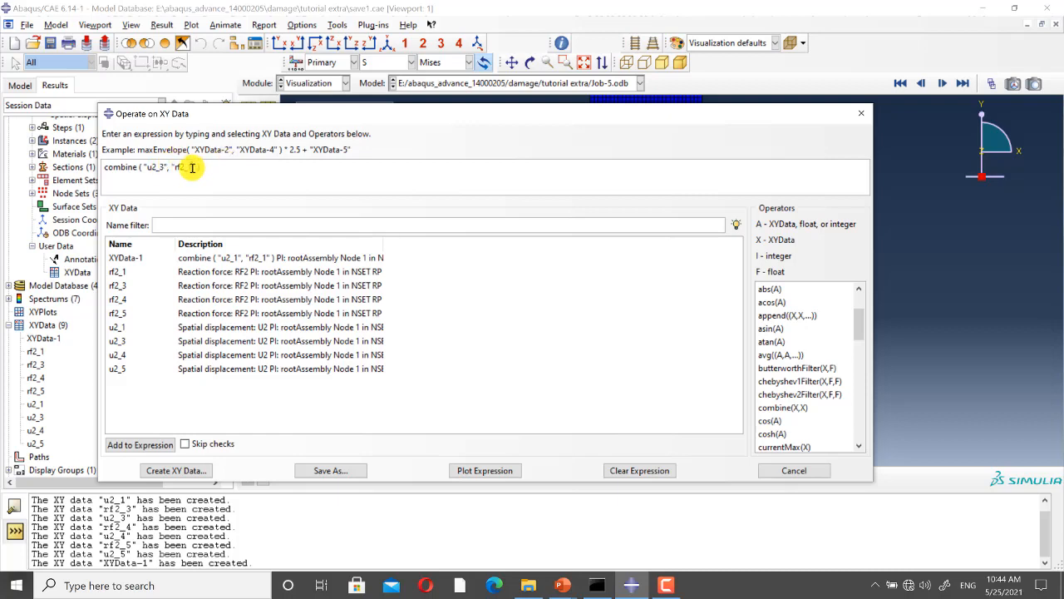
Step: Save the combination of u2_3 and rf2_3 as XYData-3, and that of u2_4 and rf2_4 as XYData-4
{"action": "left_click", "coordinate": [344, 471]}
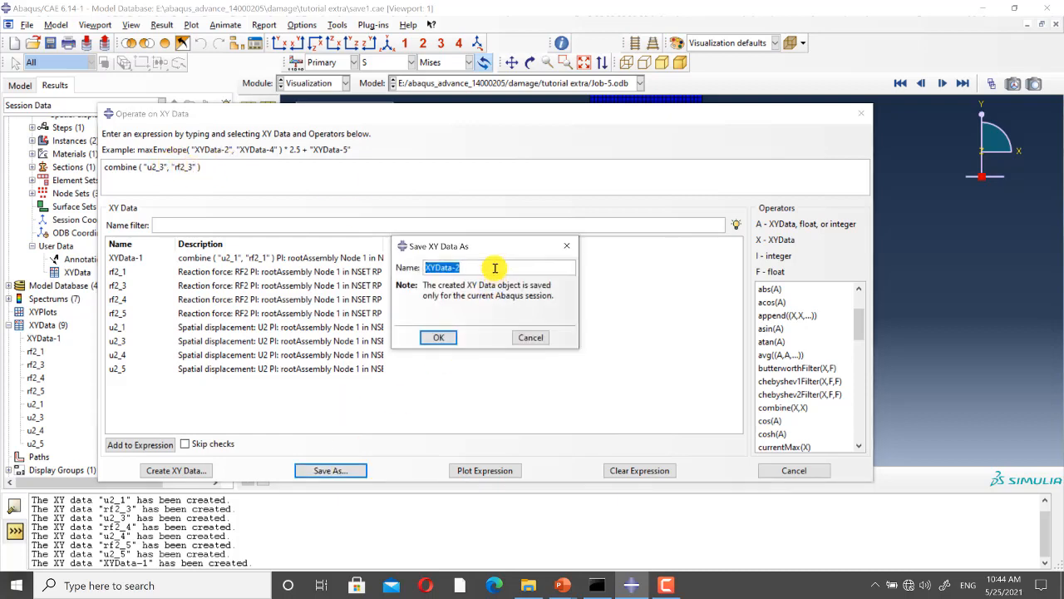
{"action": "left_click", "coordinate": [438, 337]}
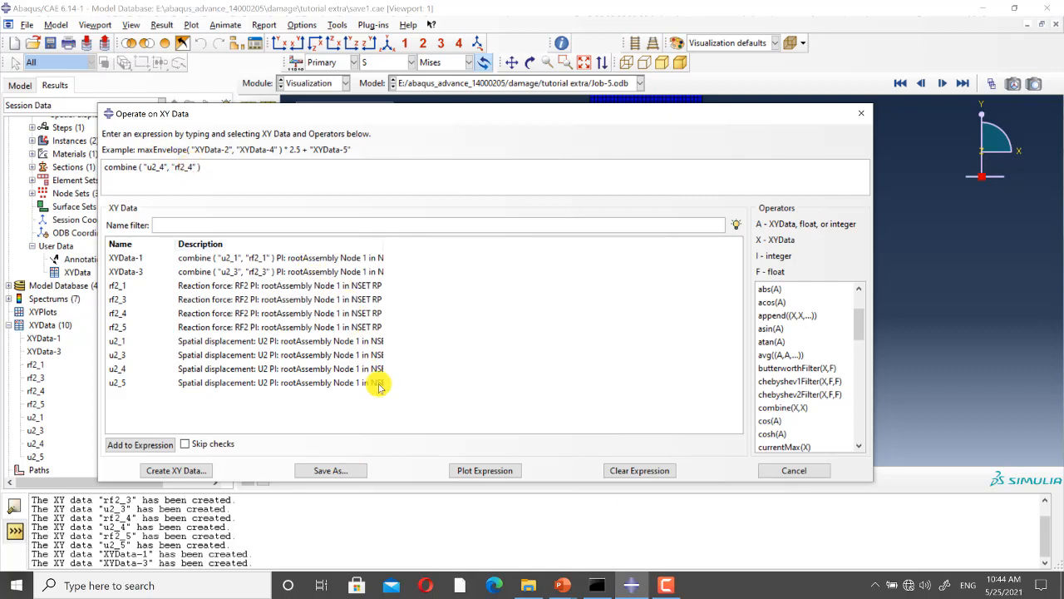
{"action": "left_click", "coordinate": [349, 474]}
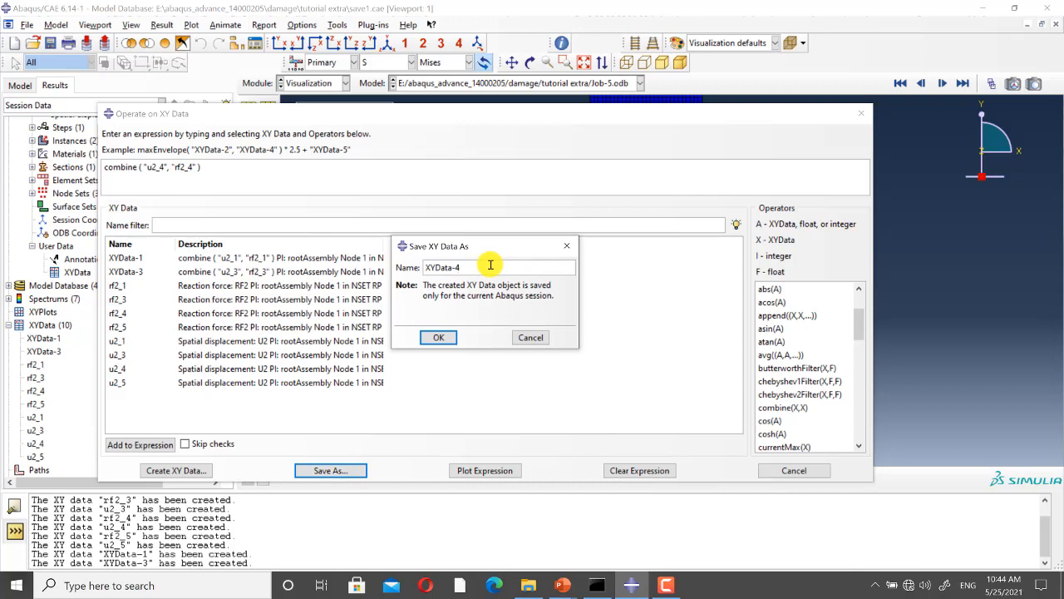
{"action": "left_click", "coordinate": [438, 337]}
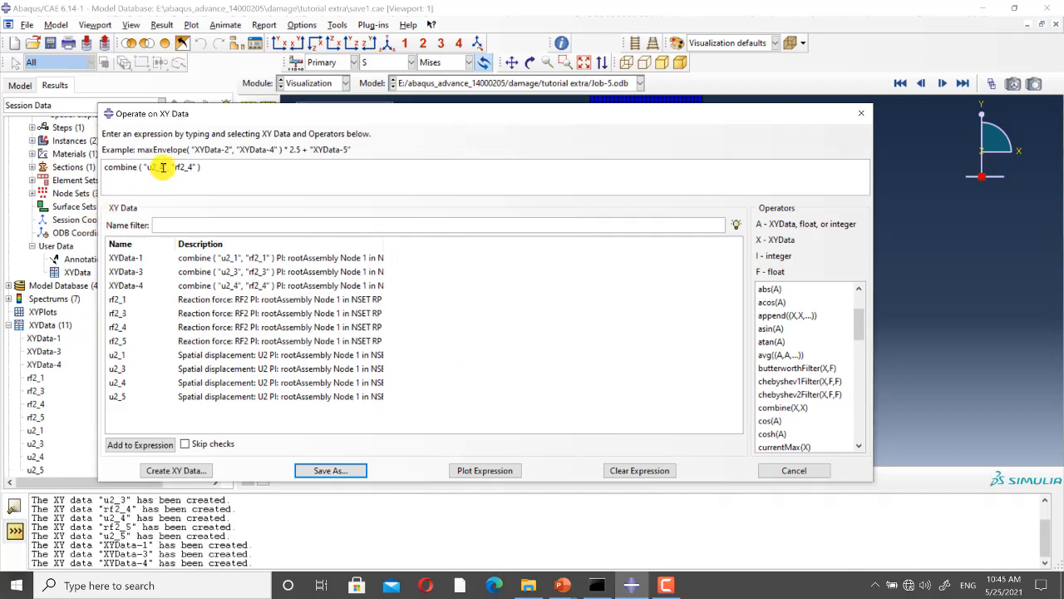
Step: Change the combine expression to u2_5 and rf2_5, save it as XYData-5, and close the XY data operation dialog
{"action": "type", "text": "5"}
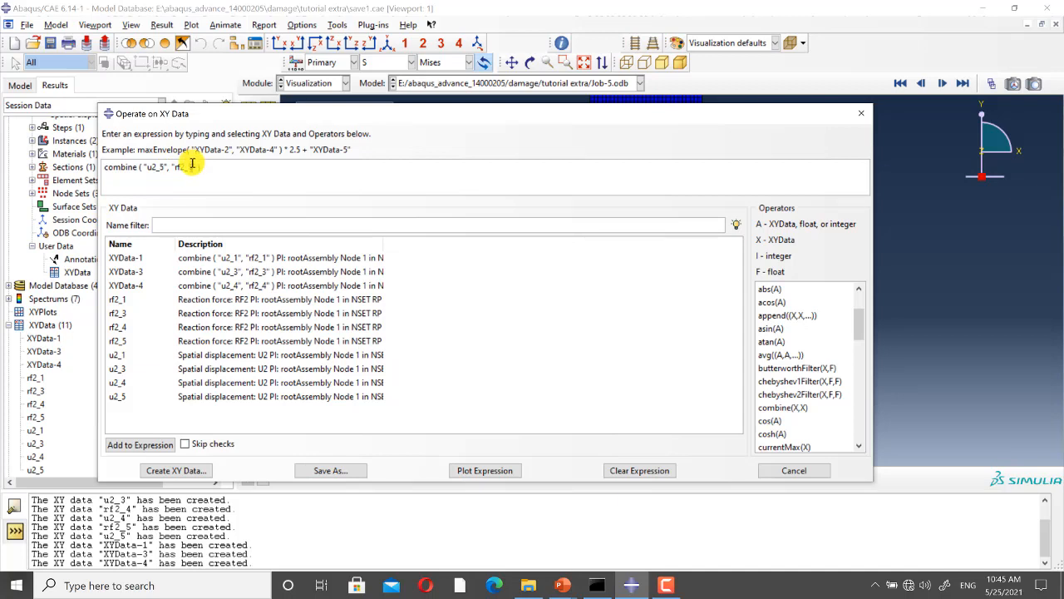
{"action": "left_click", "coordinate": [354, 471]}
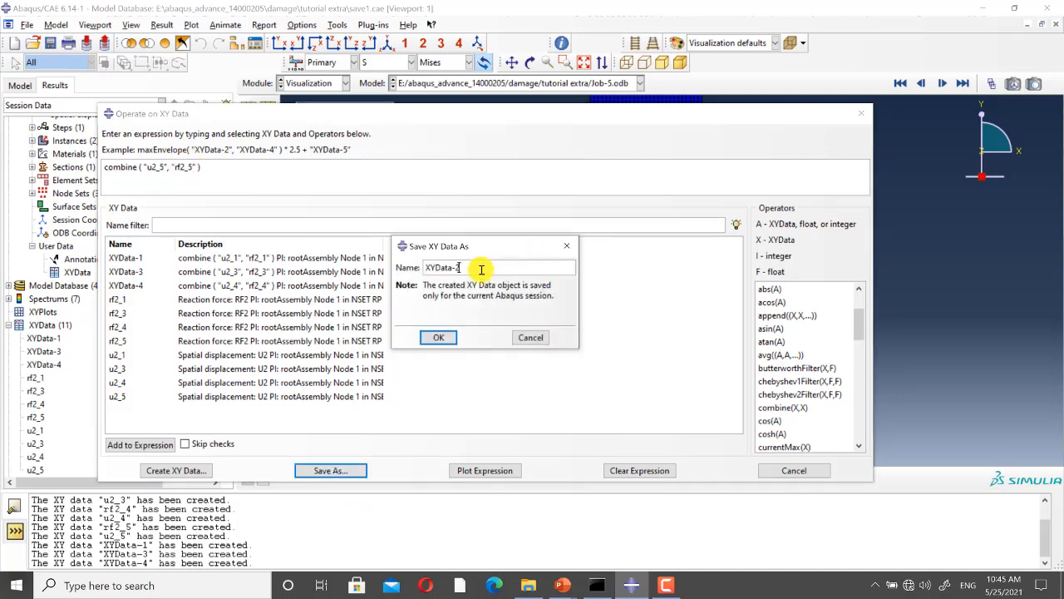
{"action": "left_click", "coordinate": [439, 337]}
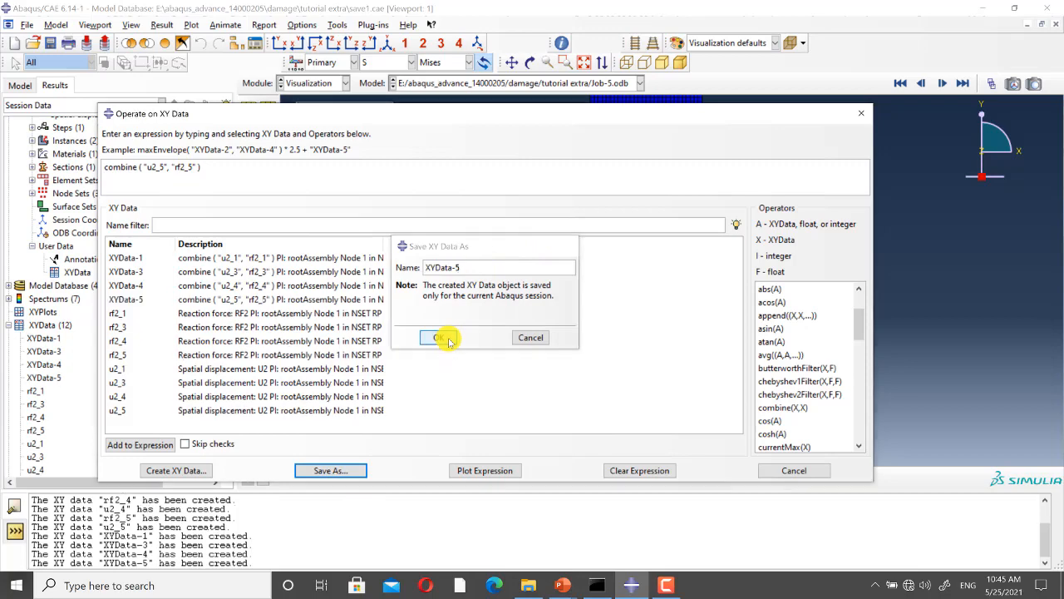
{"action": "left_click", "coordinate": [858, 118]}
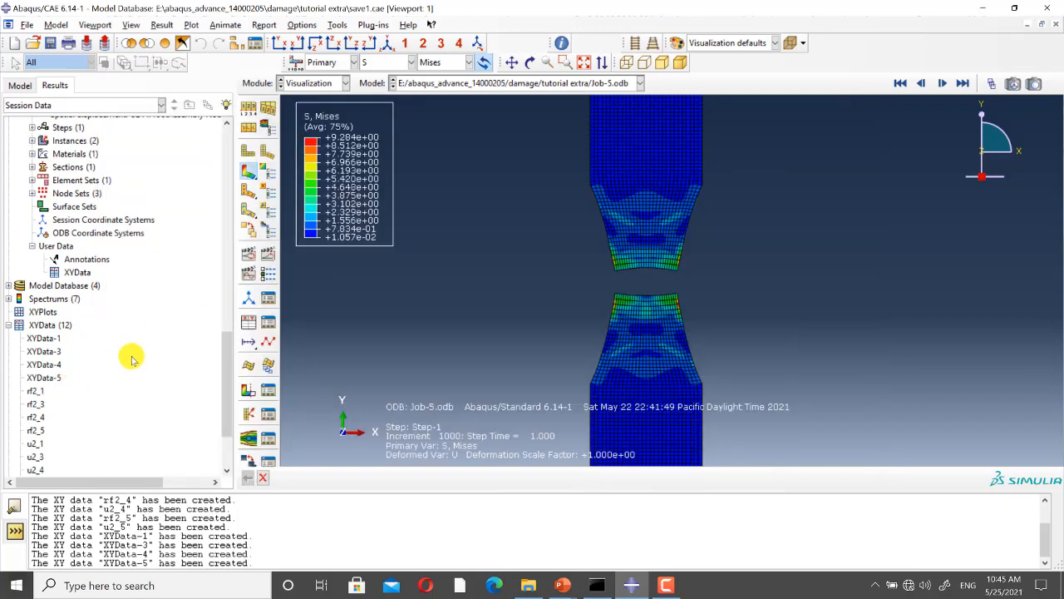
Step: Plot the XYData-1 force-displacement curve and add XYData-3 to the same plot
{"action": "scroll", "coordinate": [125, 353], "scroll_direction": "down", "scroll_amount": 3}
{"action": "scroll", "coordinate": [121, 353], "scroll_direction": "up", "scroll_amount": 1}
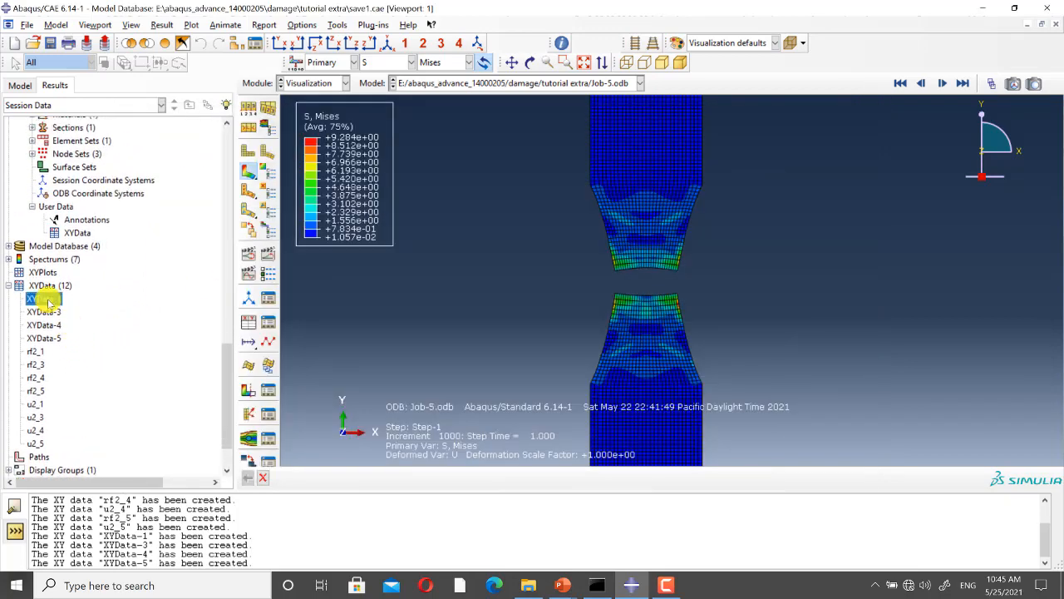
{"action": "right_click", "coordinate": [48, 302]}
{"action": "left_click", "coordinate": [76, 321]}
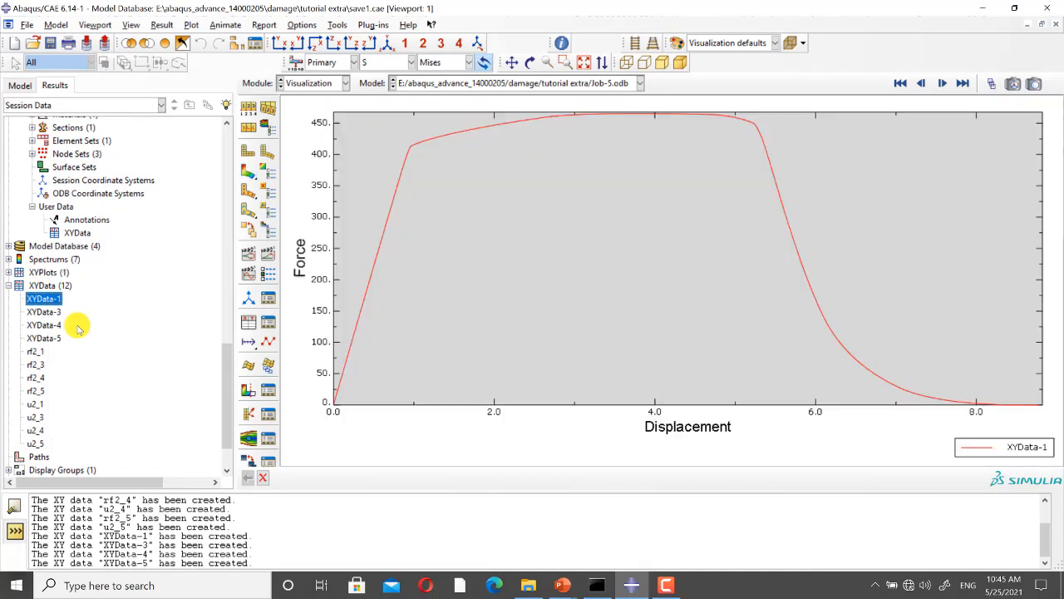
{"action": "right_click", "coordinate": [53, 313]}
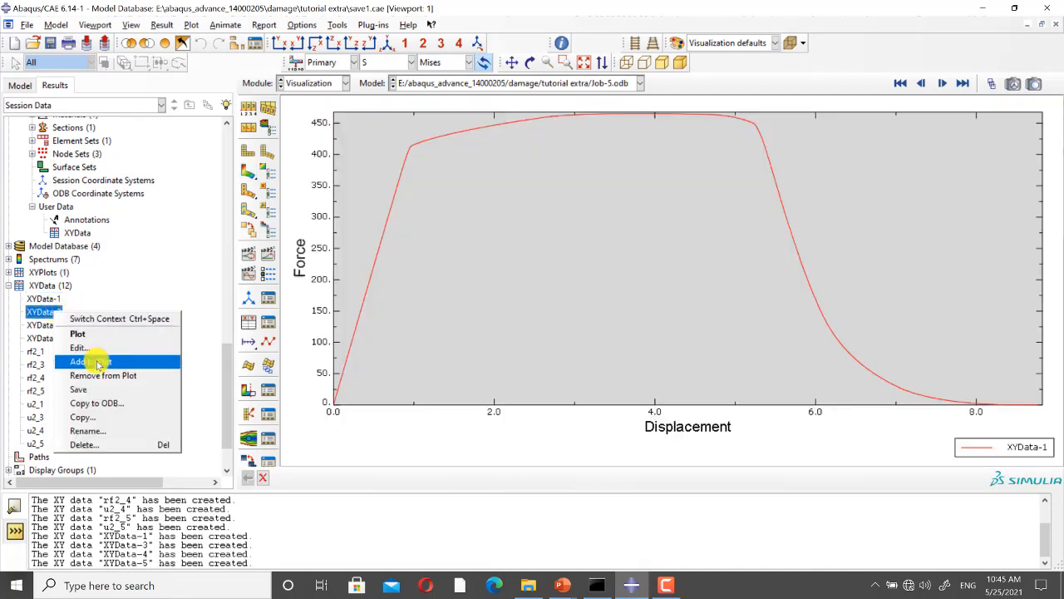
{"action": "left_click", "coordinate": [92, 356]}
{"action": "scroll", "coordinate": [815, 382], "scroll_direction": "up", "scroll_amount": 8}
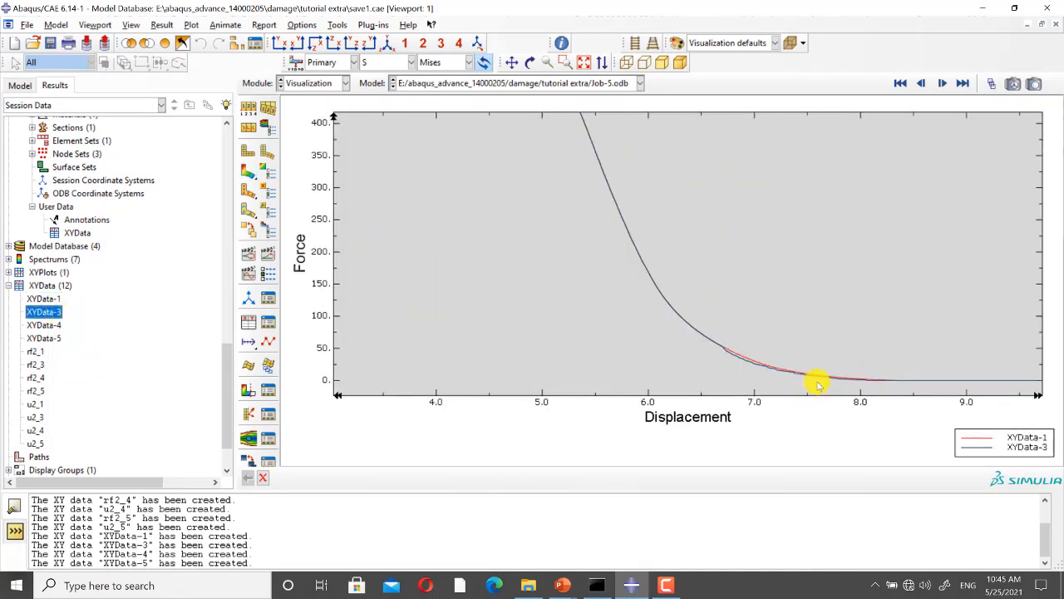
Step: Add the XYData-4 and XYData-5 curves to the plot and fit the whole graph in view
{"action": "right_click", "coordinate": [56, 325]}
{"action": "left_click", "coordinate": [87, 376]}
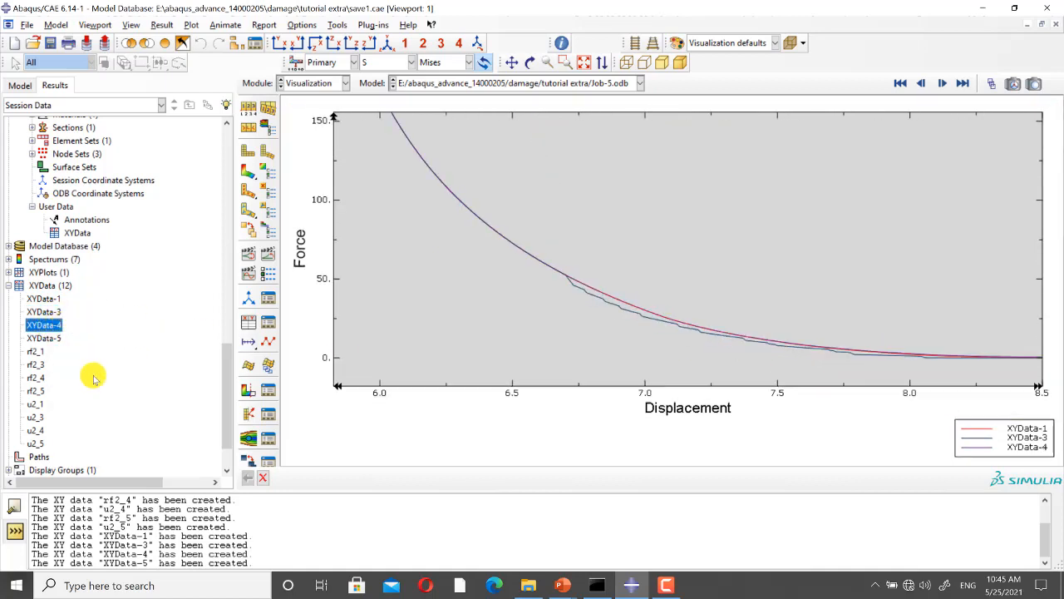
{"action": "right_click", "coordinate": [50, 340]}
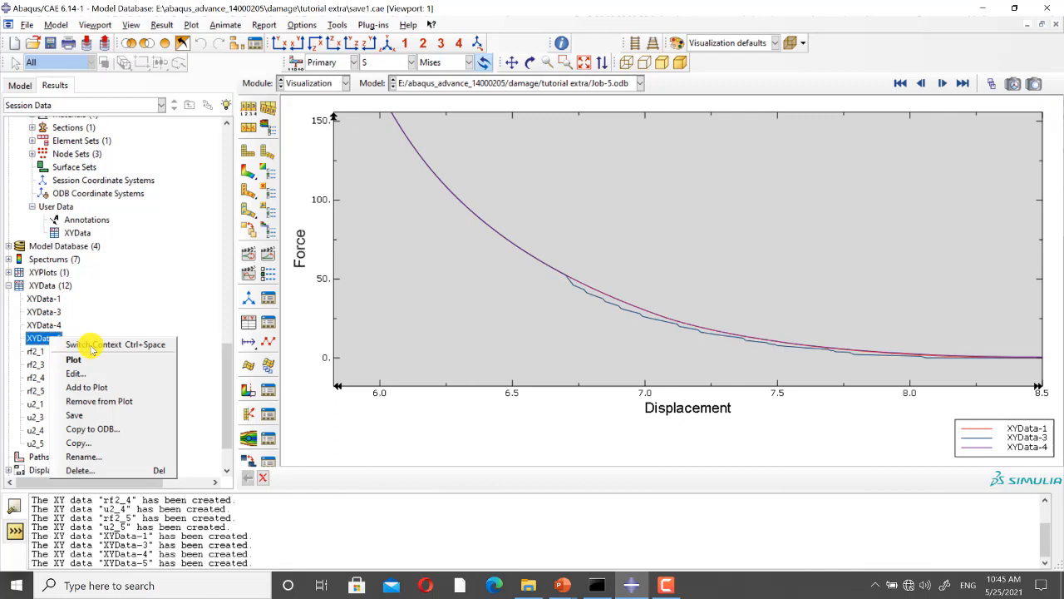
{"action": "left_click", "coordinate": [94, 388]}
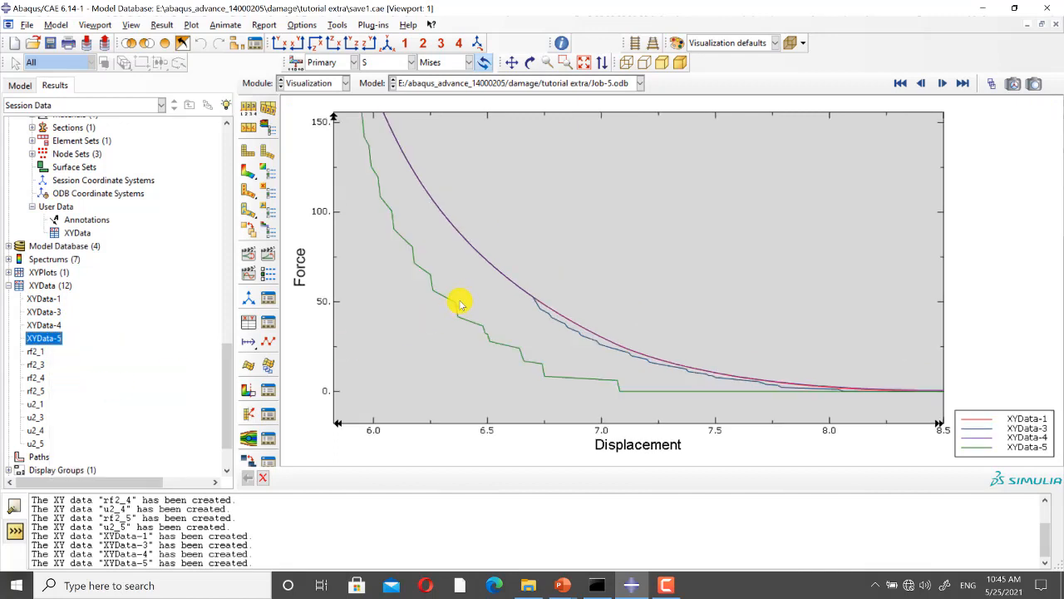
{"action": "left_click", "coordinate": [585, 63]}
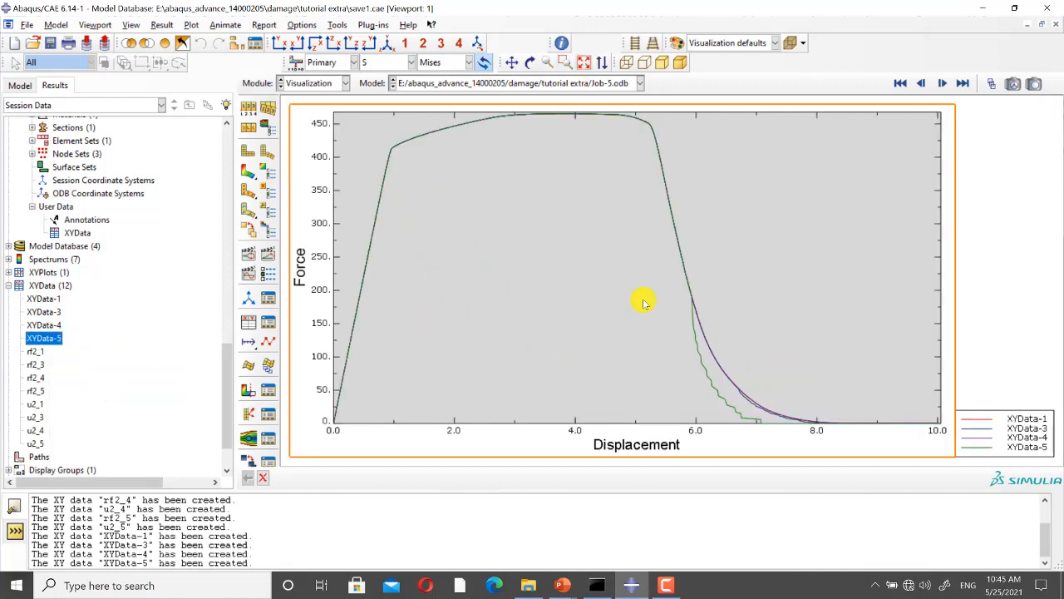
Step: Display the stress contours on the deformed Job-5 model, create a second viewport and tile both viewports vertically
{"action": "left_click", "coordinate": [248, 171]}
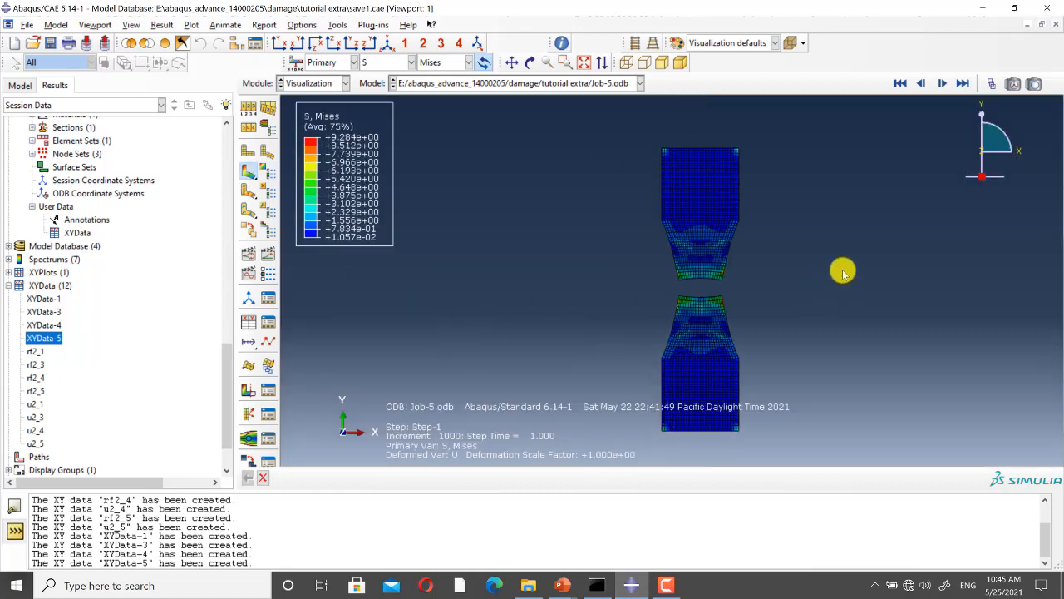
{"action": "scroll", "coordinate": [843, 272], "scroll_direction": "up", "scroll_amount": 2}
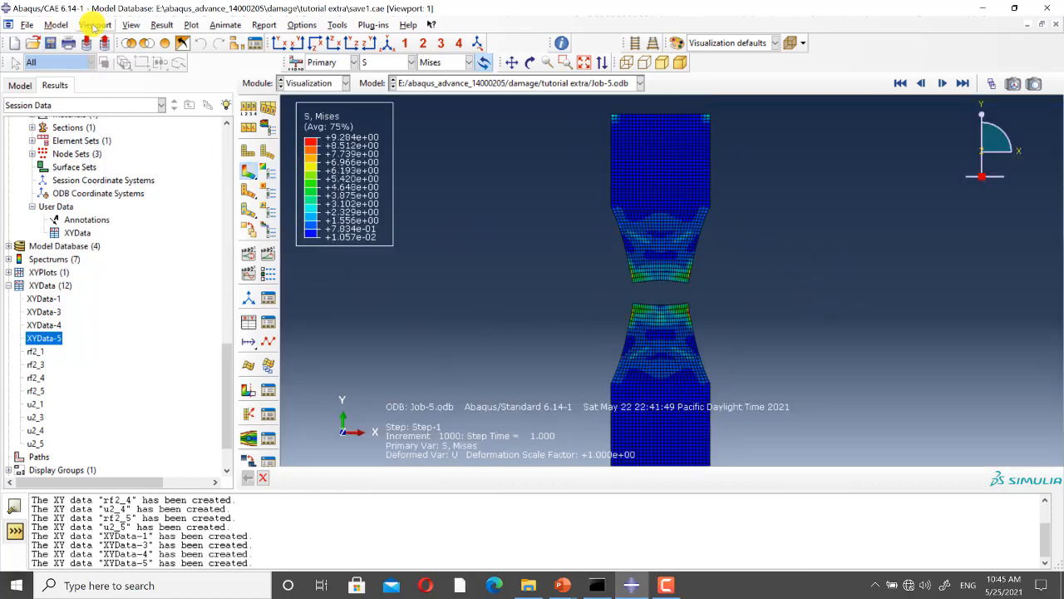
{"action": "left_click", "coordinate": [94, 25]}
{"action": "left_click", "coordinate": [112, 40]}
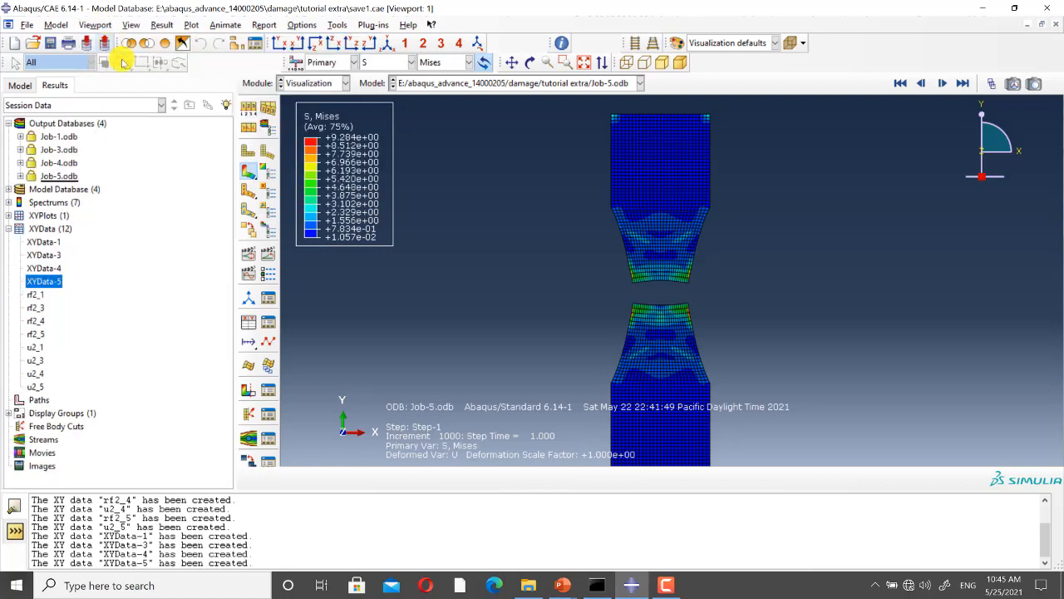
{"action": "left_click", "coordinate": [95, 25]}
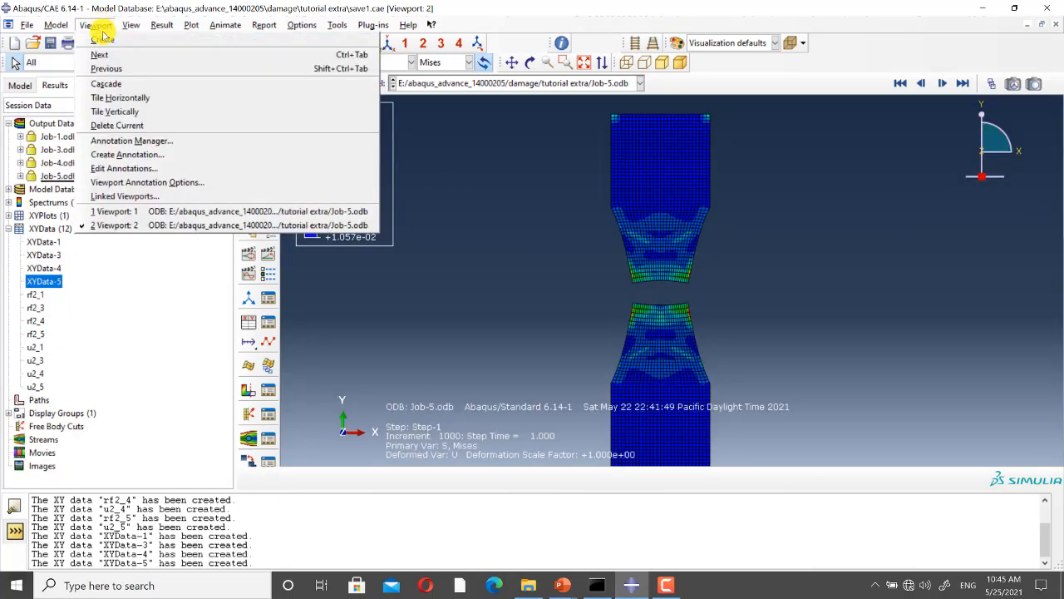
{"action": "left_click", "coordinate": [126, 108]}
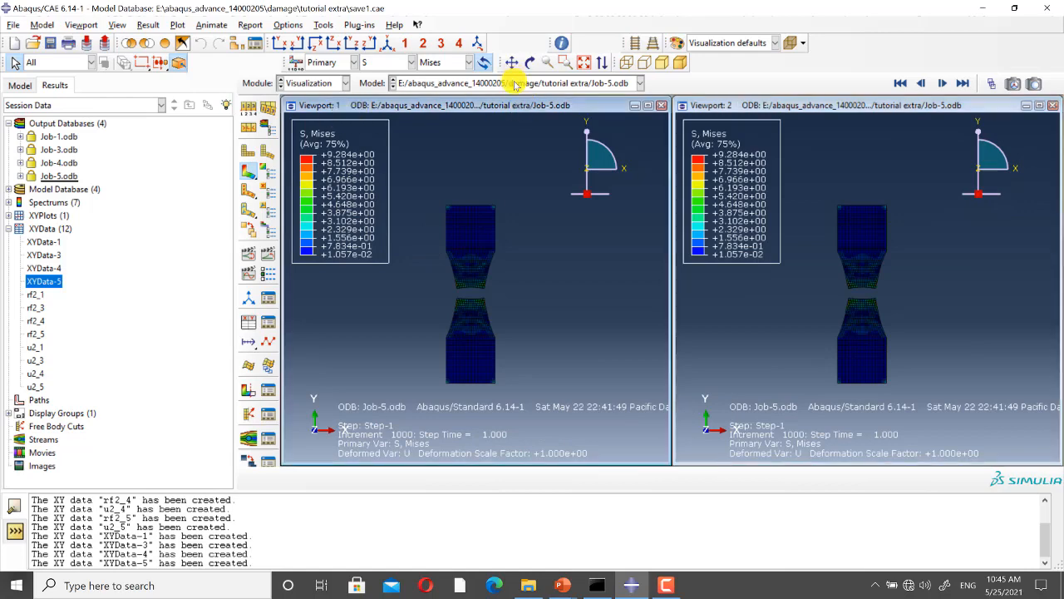
Step: Display the Job-1.odb results in Viewport 1 and the Job-4.odb results in Viewport 2
{"action": "left_click", "coordinate": [515, 86]}
{"action": "left_click", "coordinate": [486, 120]}
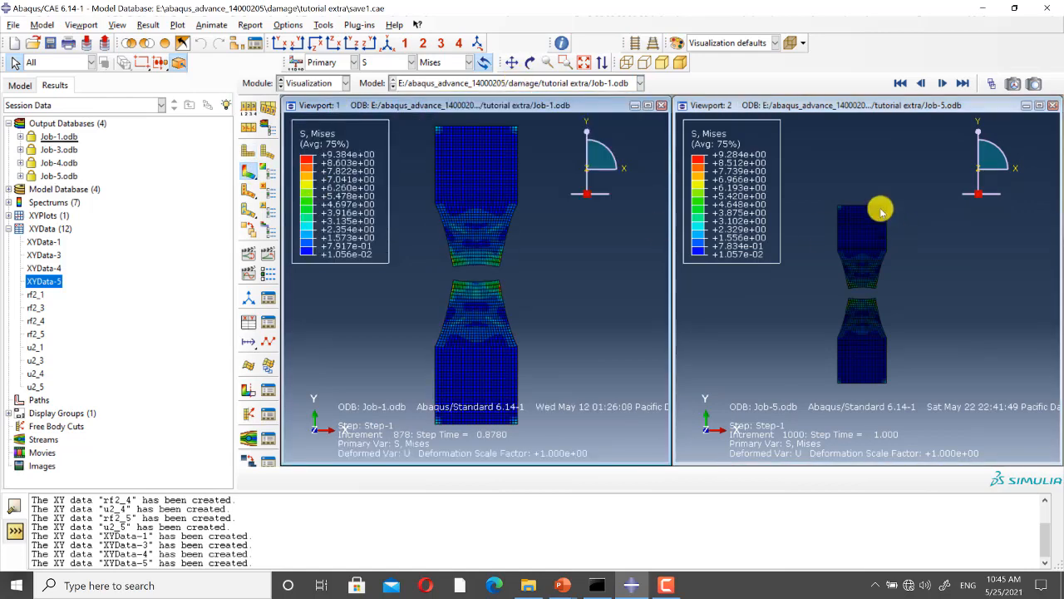
{"action": "left_click", "coordinate": [720, 105]}
{"action": "left_click", "coordinate": [634, 84]}
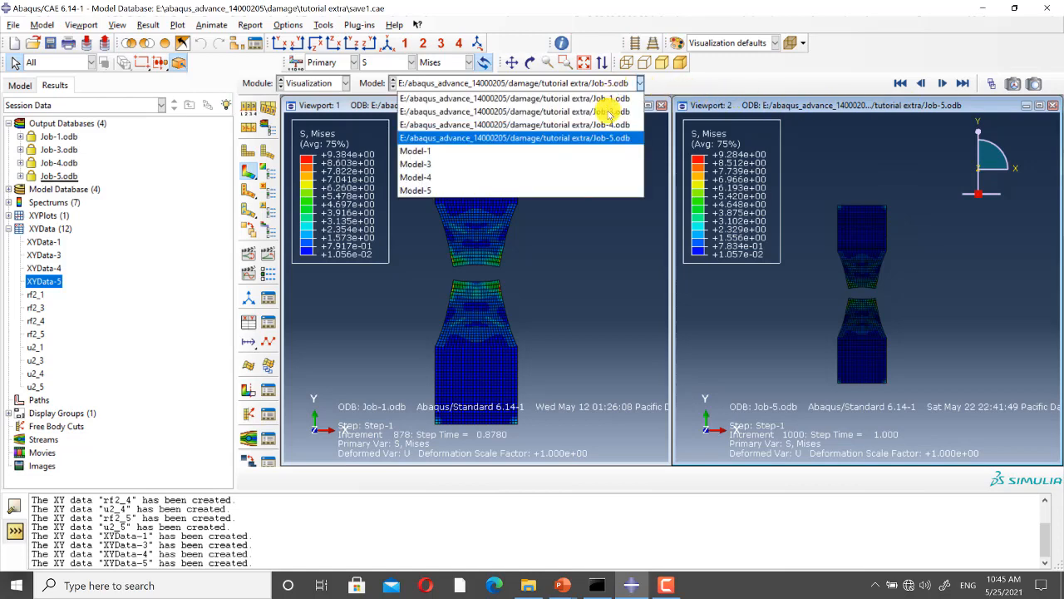
{"action": "left_click", "coordinate": [603, 124]}
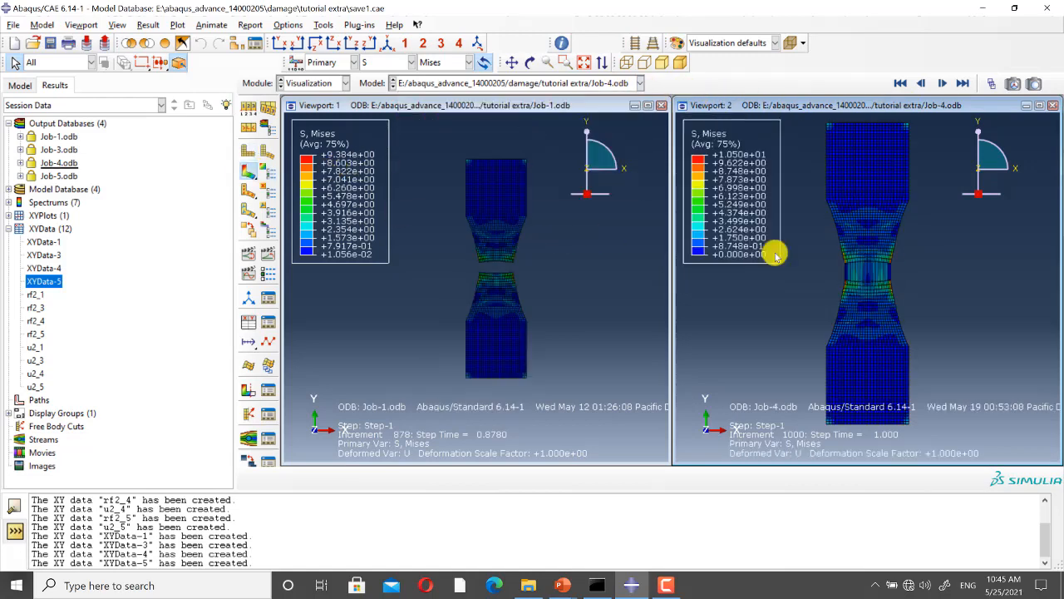
Step: Examine the necked fracture region of Job-1 and Job-4 side by side to compare their stress contours and element deletion
{"action": "scroll", "coordinate": [903, 284], "scroll_direction": "down", "scroll_amount": 3}
{"action": "scroll", "coordinate": [445, 266], "scroll_direction": "up", "scroll_amount": 3}
{"action": "scroll", "coordinate": [482, 264], "scroll_direction": "down", "scroll_amount": 3}
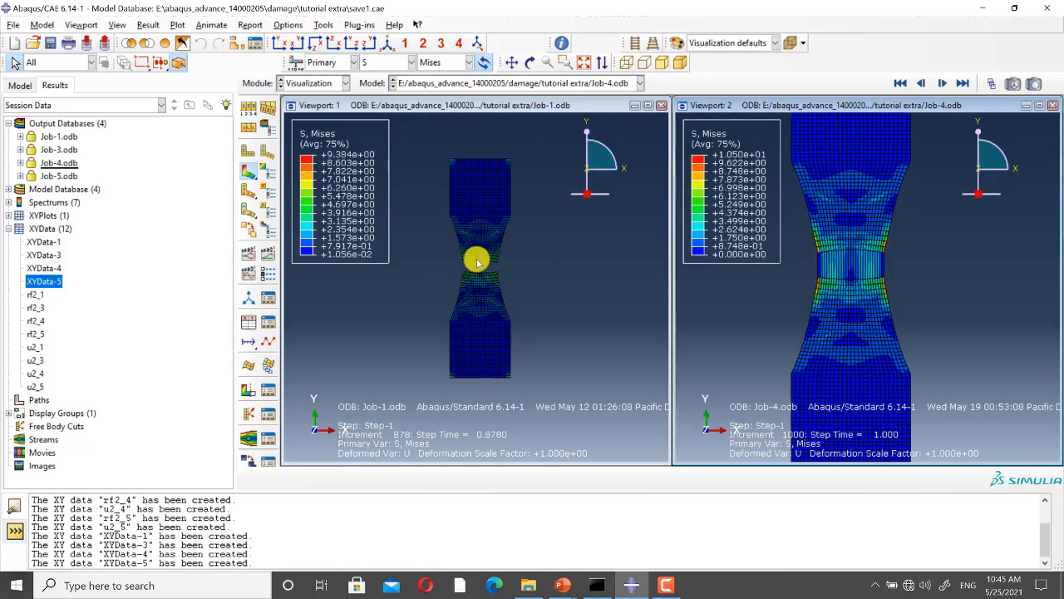
{"action": "scroll", "coordinate": [478, 264], "scroll_direction": "down", "scroll_amount": 5}
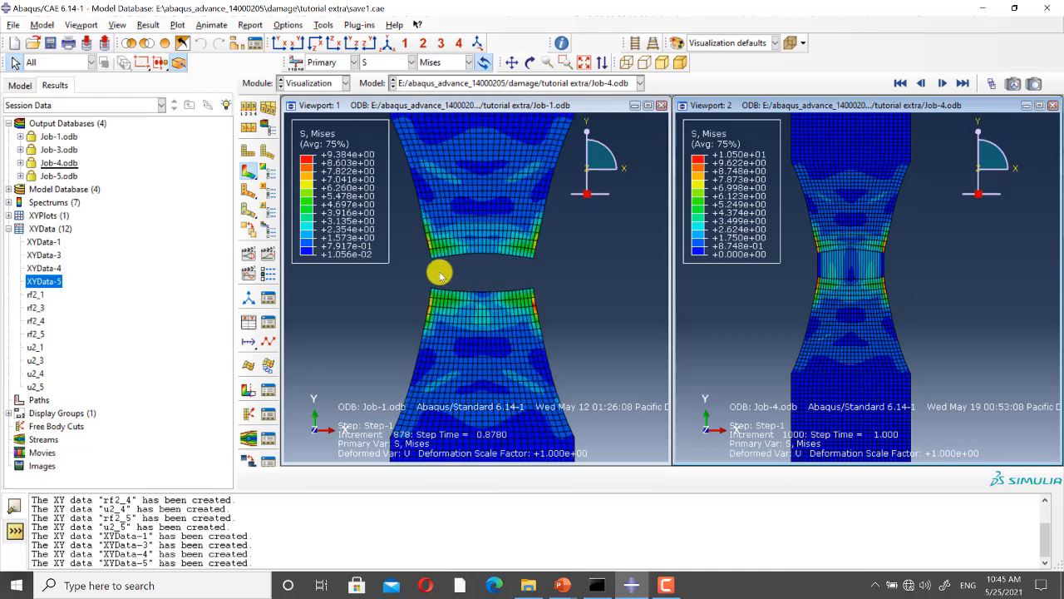
{"action": "scroll", "coordinate": [889, 261], "scroll_direction": "up", "scroll_amount": 2}
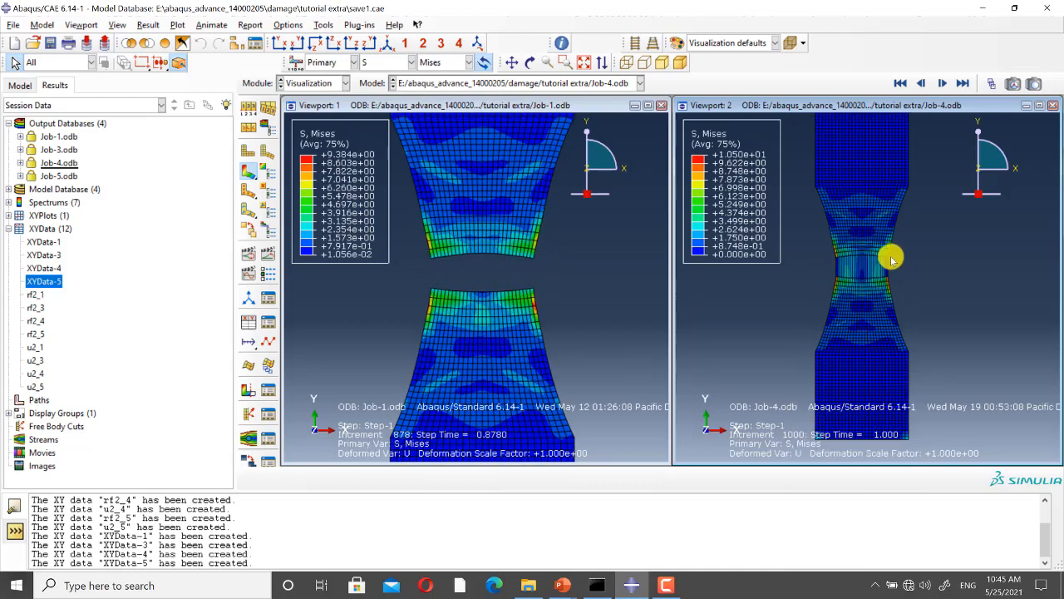
{"action": "scroll", "coordinate": [890, 262], "scroll_direction": "down", "scroll_amount": 2}
{"action": "scroll", "coordinate": [878, 273], "scroll_direction": "down", "scroll_amount": 2}
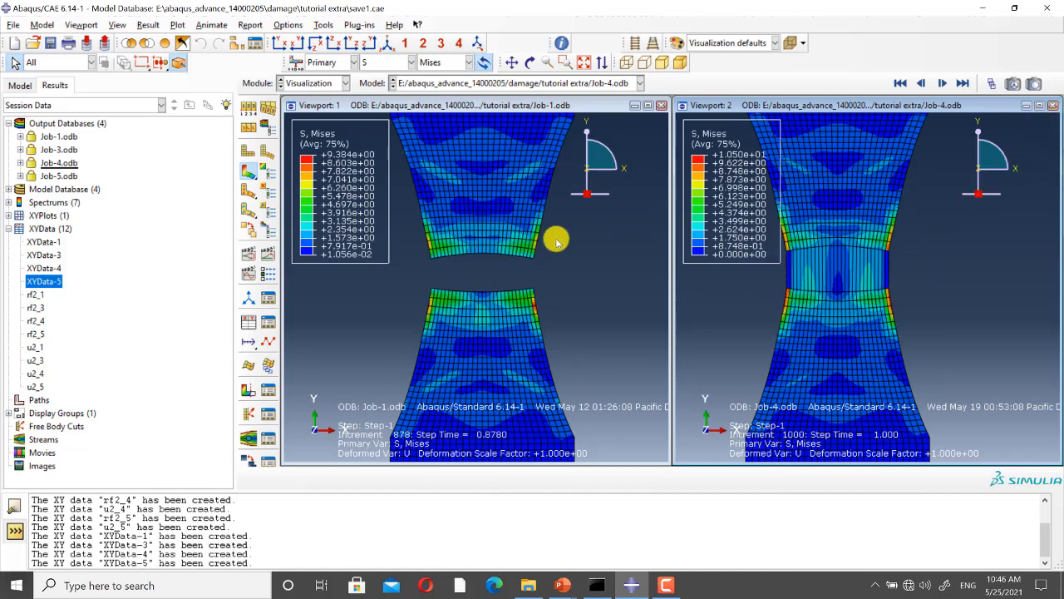
{"action": "scroll", "coordinate": [499, 248], "scroll_direction": "up", "scroll_amount": 2}
{"action": "scroll", "coordinate": [479, 254], "scroll_direction": "down", "scroll_amount": 2}
{"action": "scroll", "coordinate": [482, 250], "scroll_direction": "down", "scroll_amount": 2}
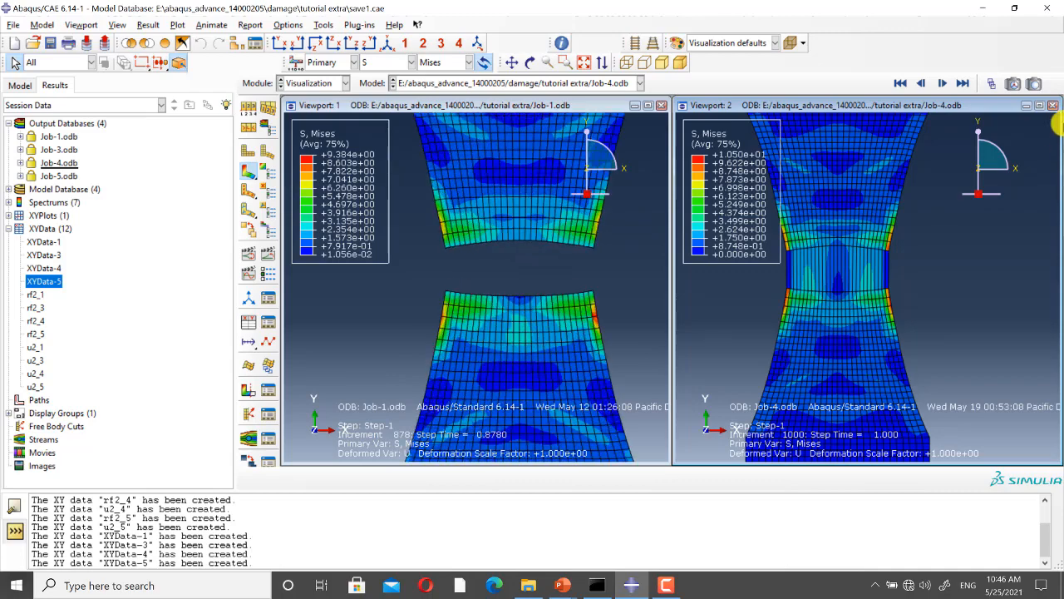
Step: Close Viewport 2 with the Job-4 results and maximize Viewport 1 with the Job-1 results
{"action": "left_click", "coordinate": [1054, 105]}
{"action": "left_click", "coordinate": [649, 105]}
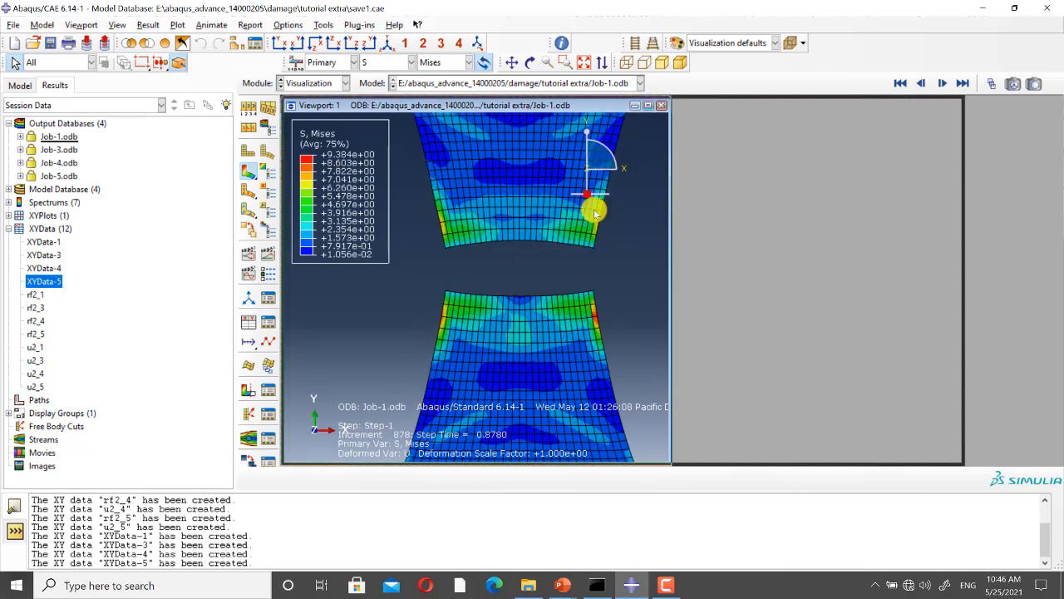
Step: Step the Job-1 results to frame 707, the last frame before the first elements at the neck's centre are deleted
{"action": "left_click", "coordinate": [990, 83]}
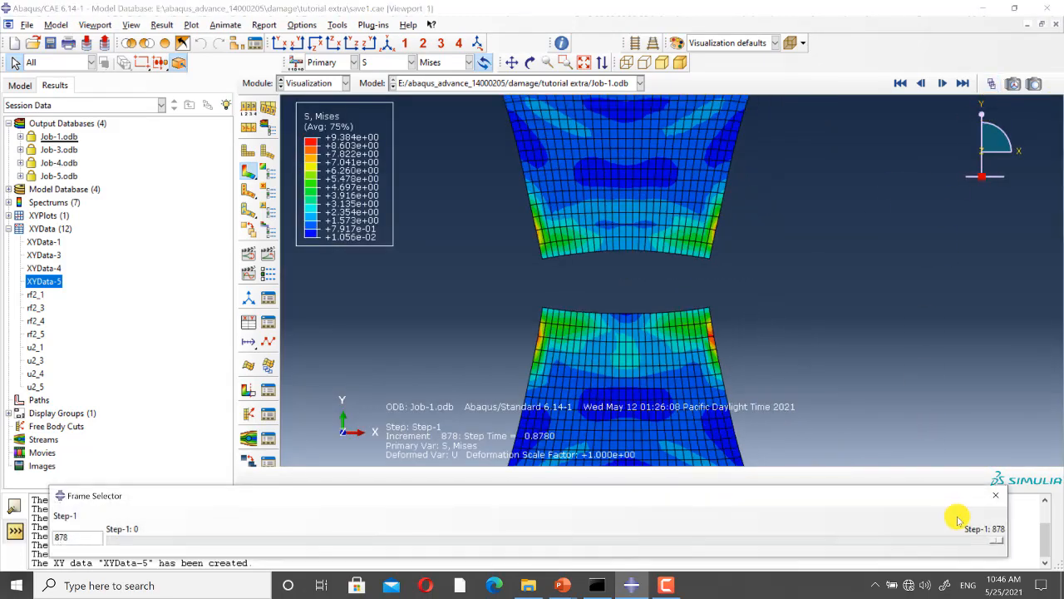
{"action": "left_click_drag", "start_coordinate": [1000, 543], "coordinate": [764, 542]}
{"action": "scroll", "coordinate": [640, 262], "scroll_direction": "up", "scroll_amount": 5}
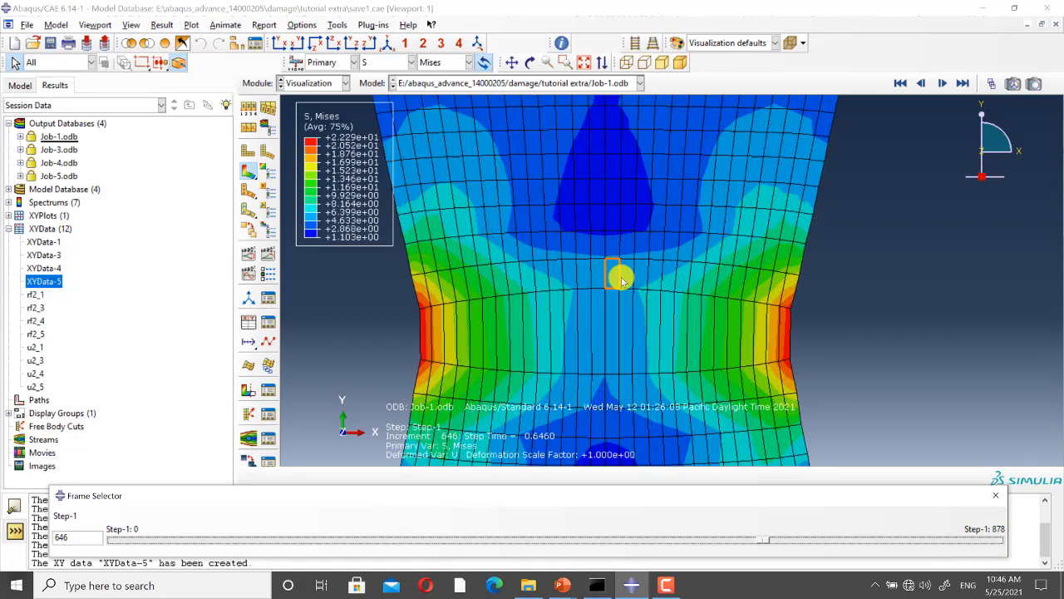
{"action": "left_click_drag", "start_coordinate": [765, 542], "coordinate": [825, 540]}
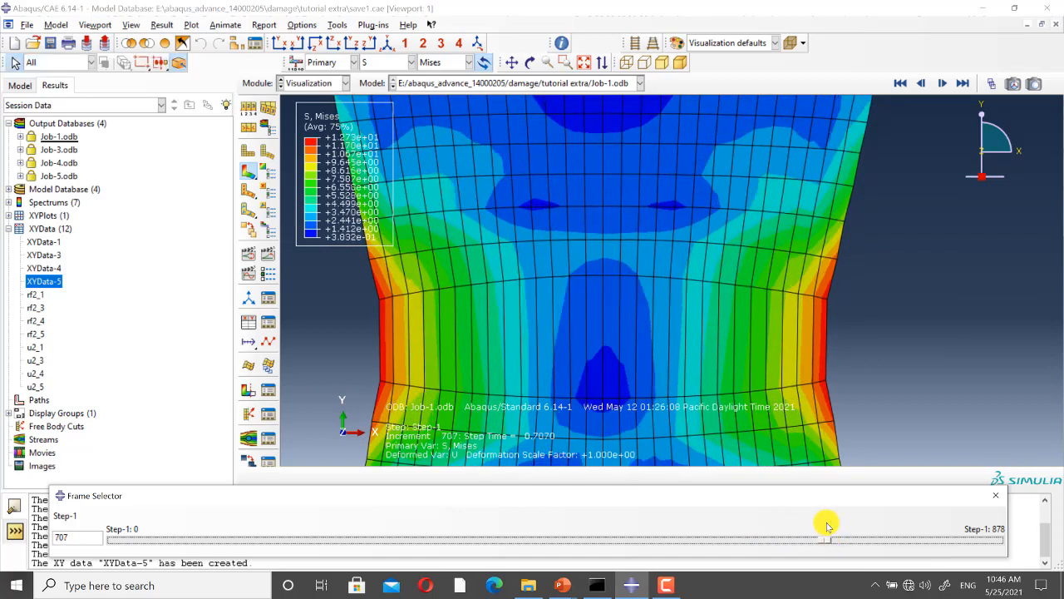
{"action": "left_click", "coordinate": [942, 83]}
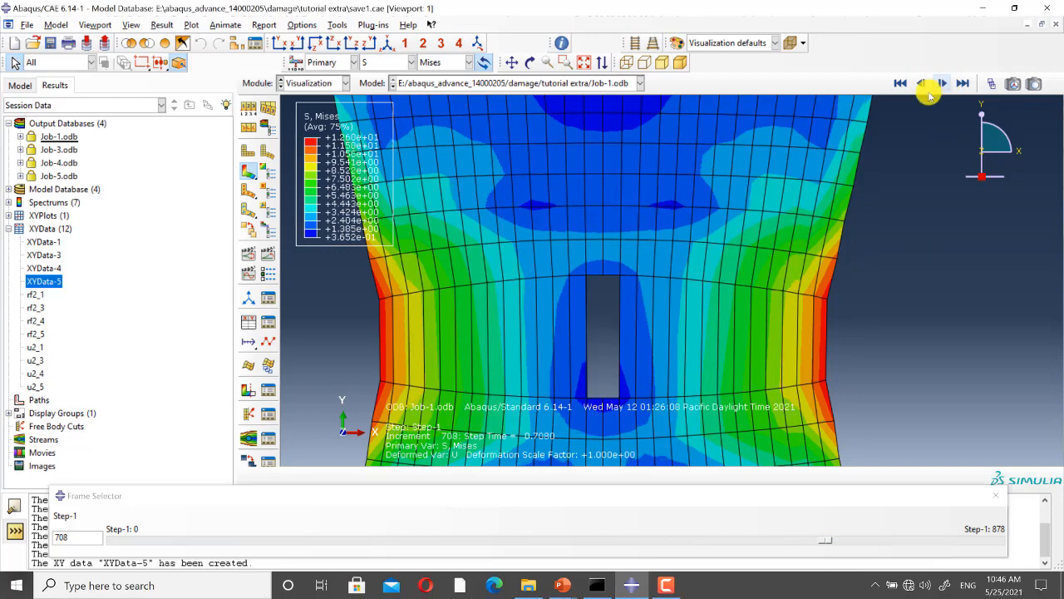
{"action": "left_click", "coordinate": [921, 84]}
{"action": "scroll", "coordinate": [604, 348], "scroll_direction": "down", "scroll_amount": 3}
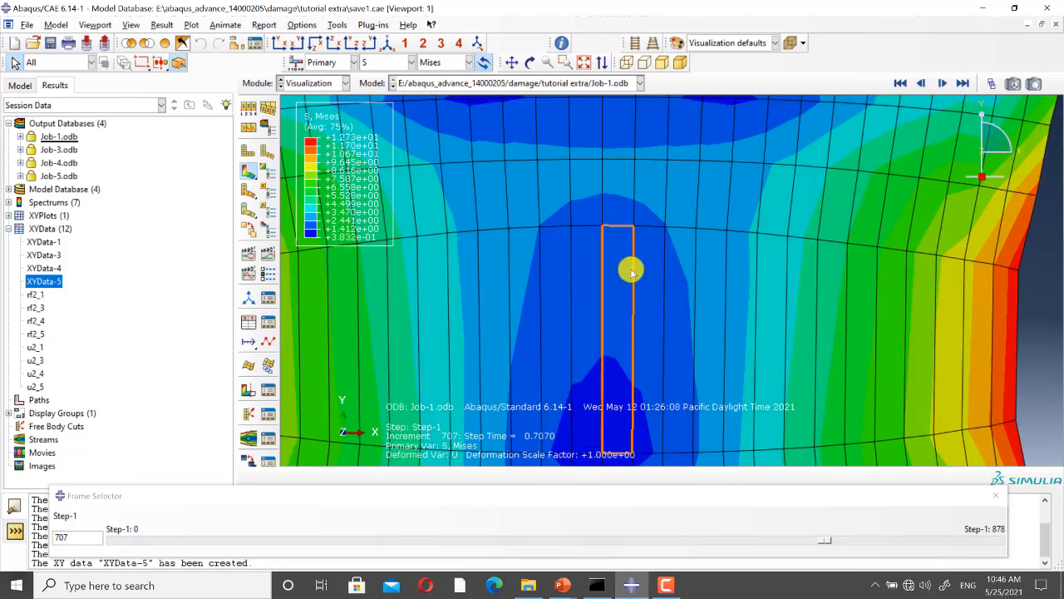
{"action": "left_click", "coordinate": [951, 86]}
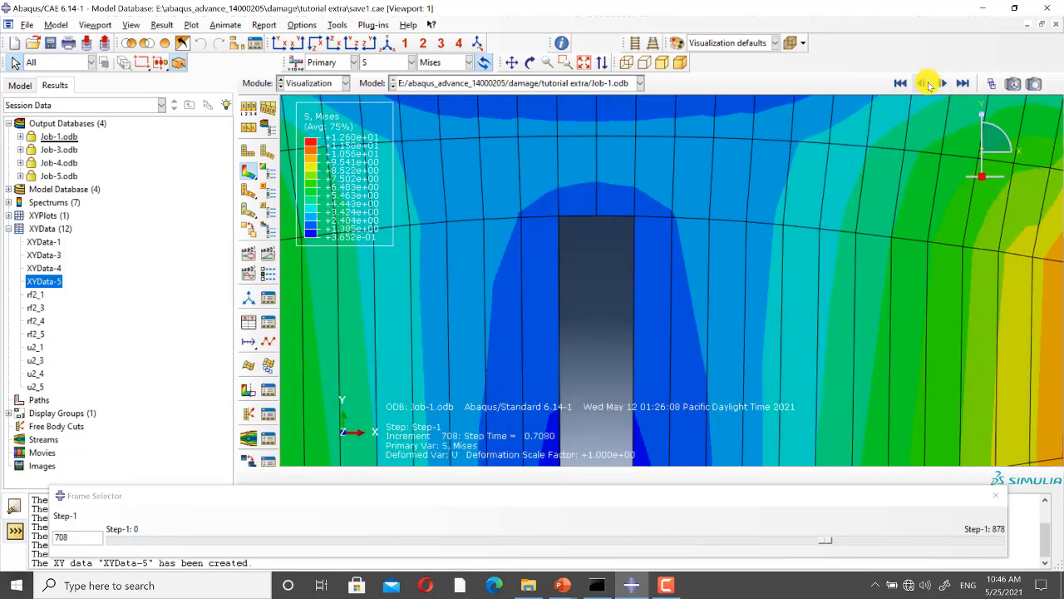
{"action": "left_click", "coordinate": [925, 84]}
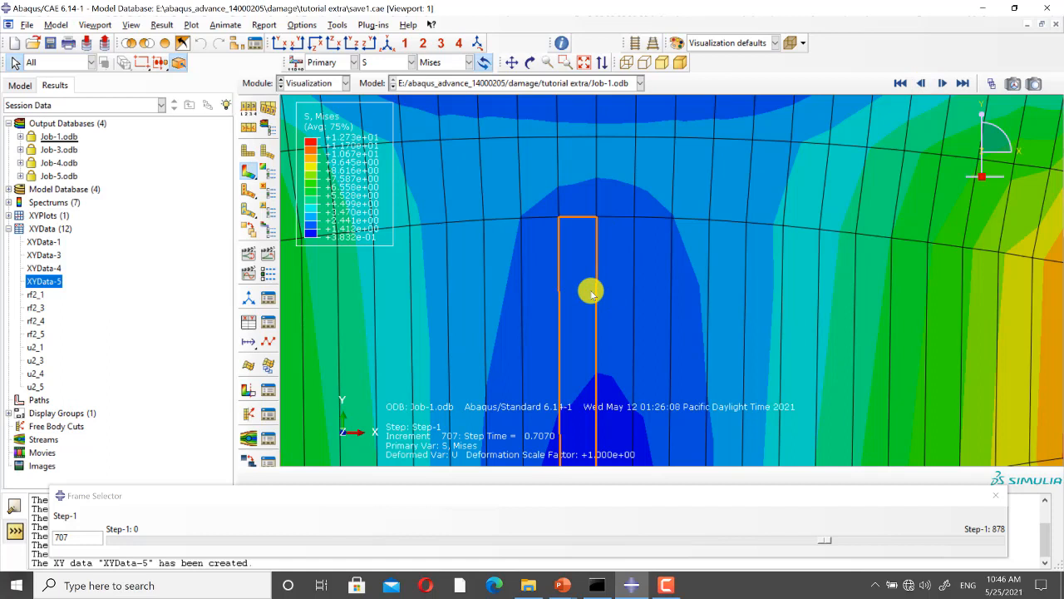
Step: Turn on element labels in the common plot options for the displayed model
{"action": "left_click", "coordinate": [247, 109]}
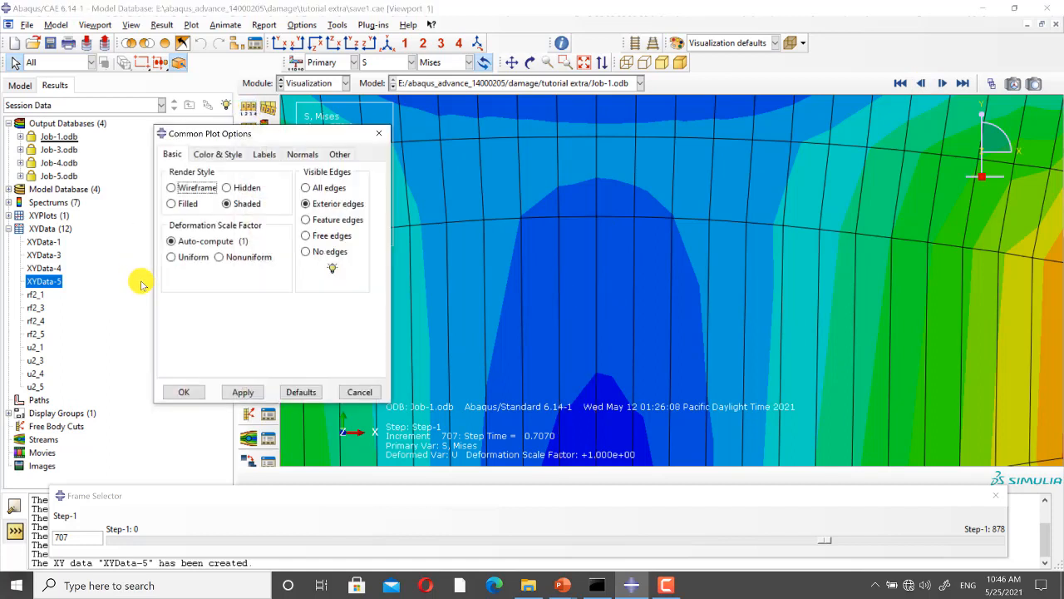
{"action": "left_click", "coordinate": [264, 155]}
{"action": "left_click", "coordinate": [170, 206]}
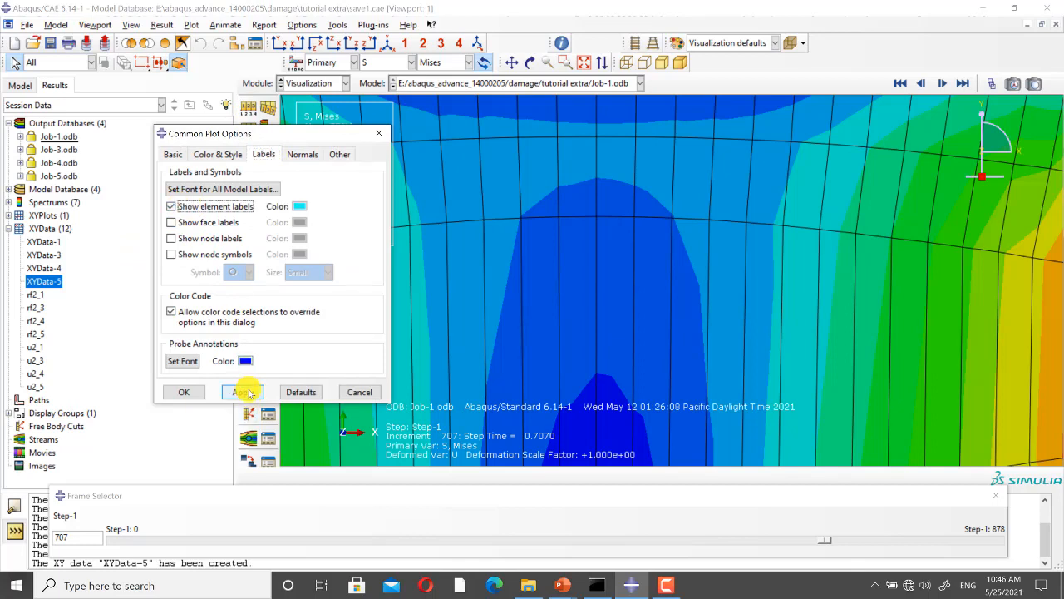
{"action": "left_click", "coordinate": [244, 392]}
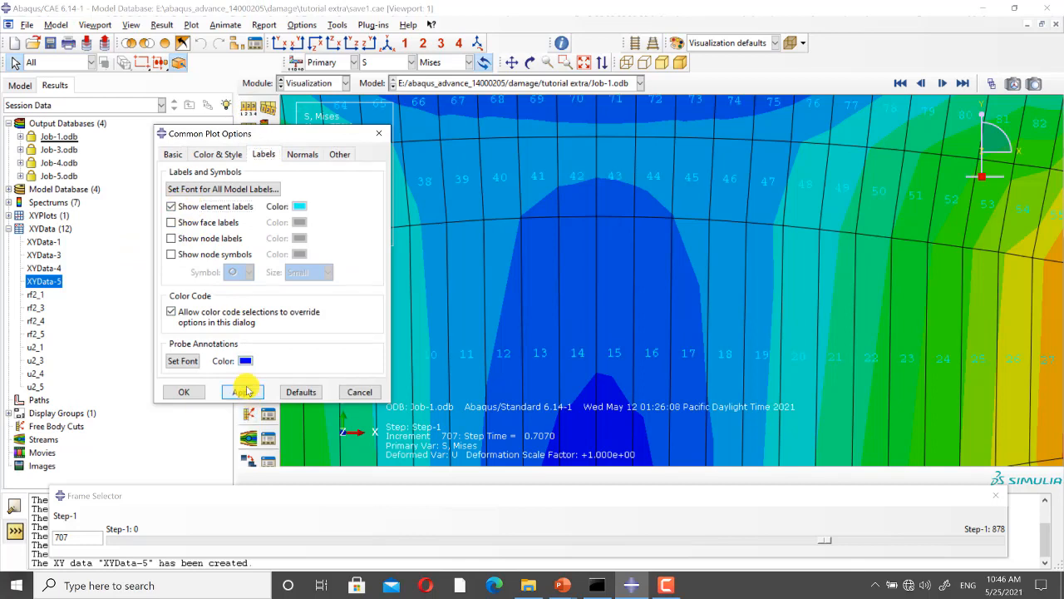
{"action": "left_click", "coordinate": [187, 391]}
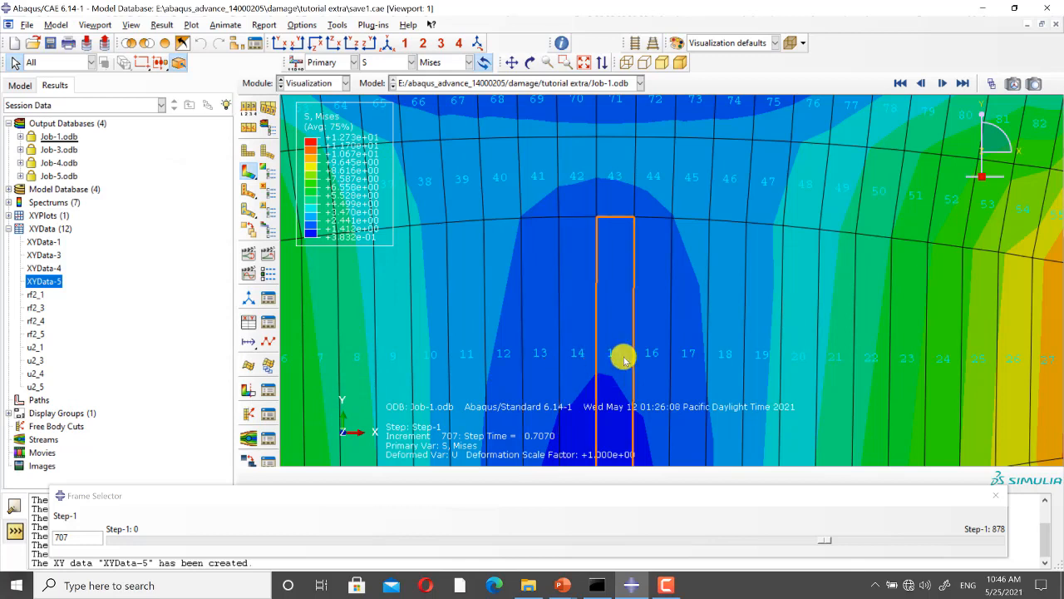
Step: Start creating XY data from ODB field output with the integration-point variables S Mises and PEEQ
{"action": "left_click", "coordinate": [247, 321]}
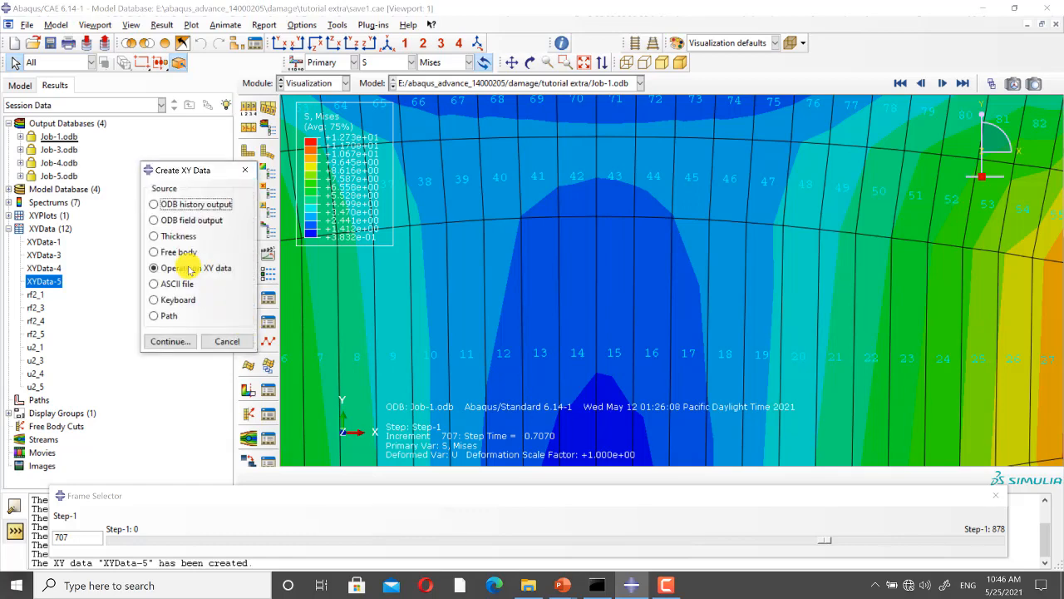
{"action": "left_click", "coordinate": [167, 222]}
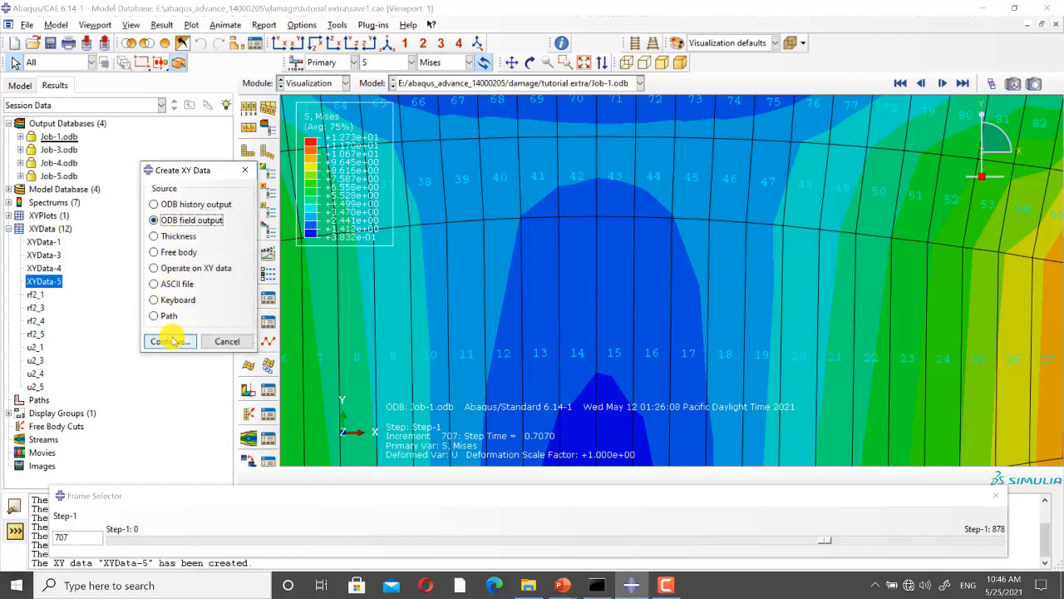
{"action": "left_click", "coordinate": [170, 343]}
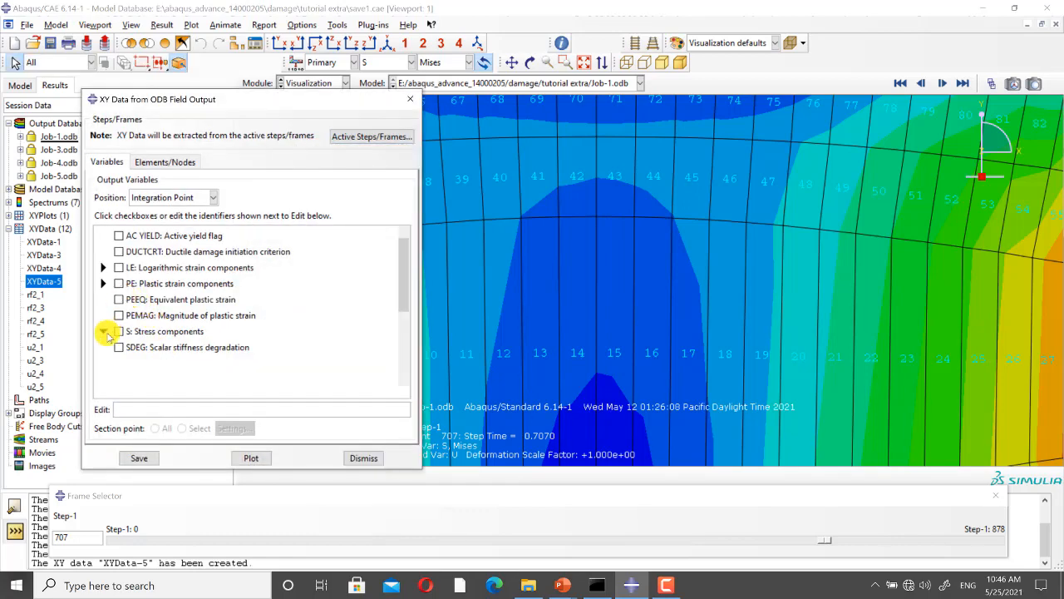
{"action": "left_click", "coordinate": [104, 331]}
{"action": "left_click", "coordinate": [135, 345]}
{"action": "left_click", "coordinate": [103, 331]}
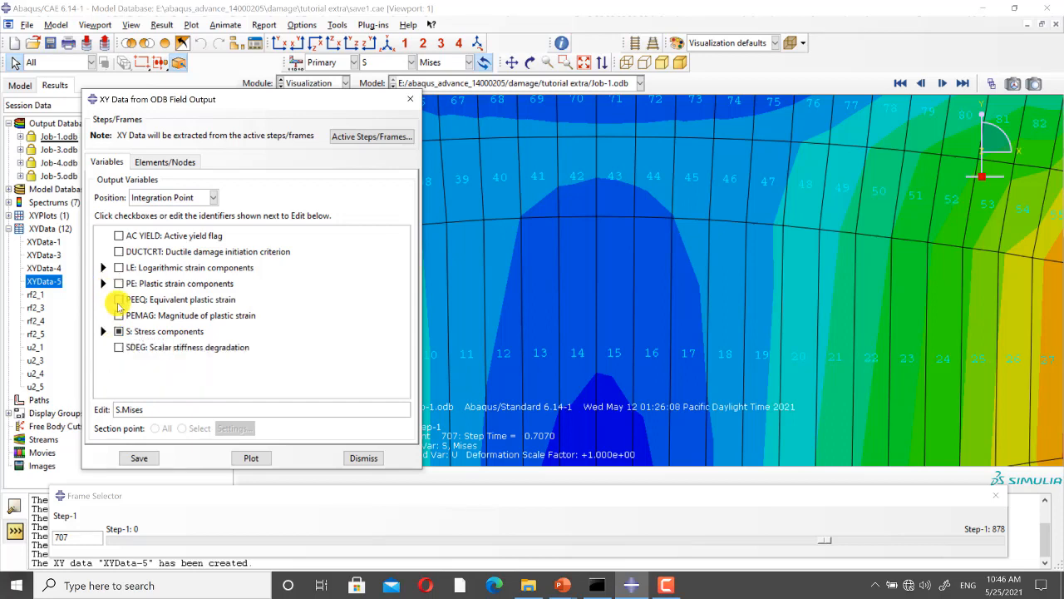
{"action": "left_click", "coordinate": [119, 300]}
Step: Pick element 14 of Job-1 in the viewport and save its XY data under default names
{"action": "left_click", "coordinate": [164, 162]}
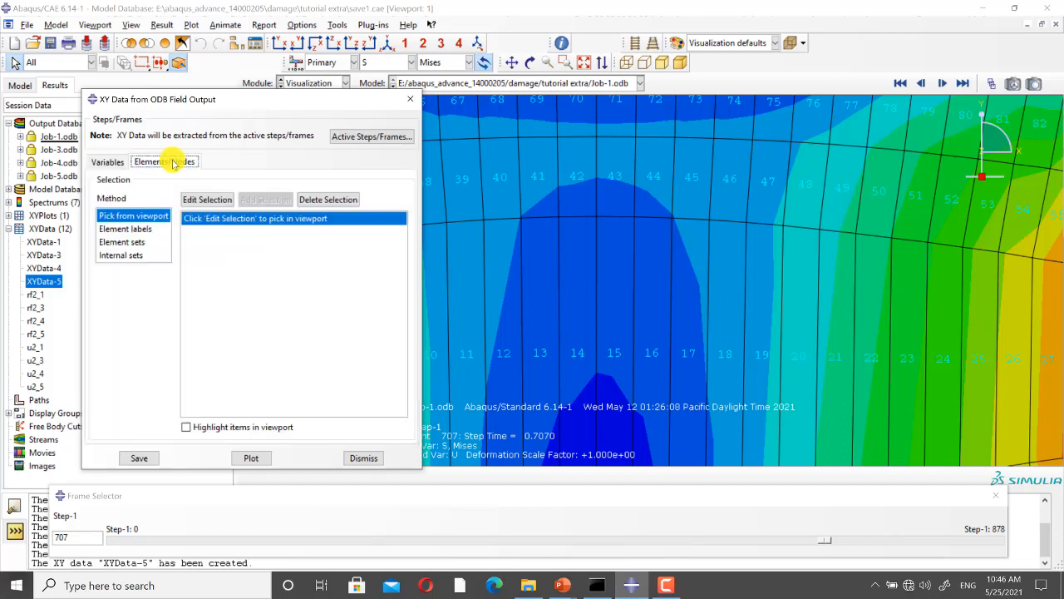
{"action": "left_click", "coordinate": [212, 202]}
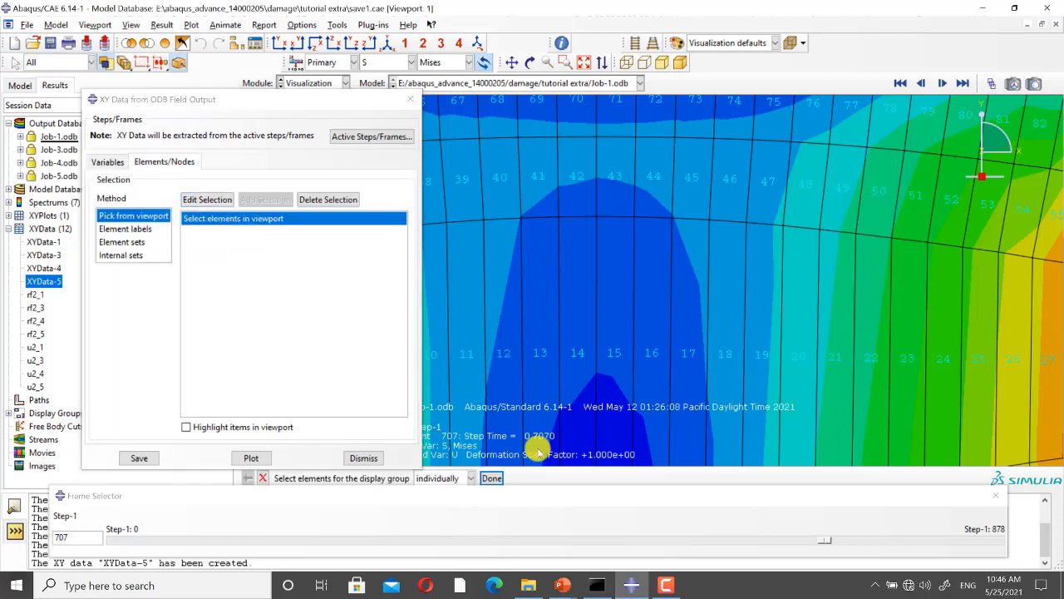
{"action": "left_click", "coordinate": [582, 369]}
{"action": "left_click", "coordinate": [491, 478]}
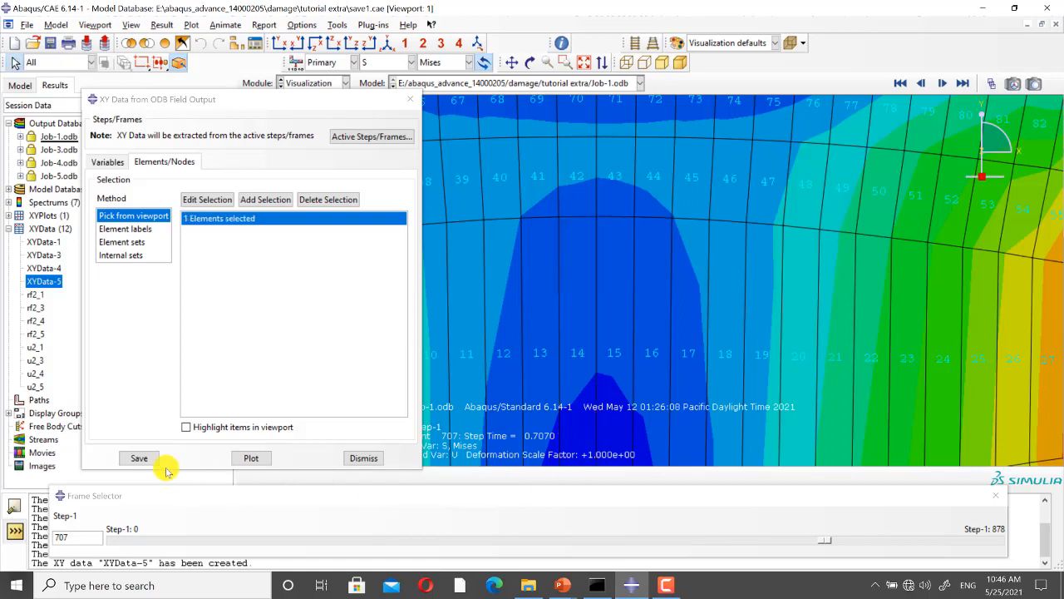
{"action": "left_click", "coordinate": [139, 458]}
{"action": "left_click", "coordinate": [213, 319]}
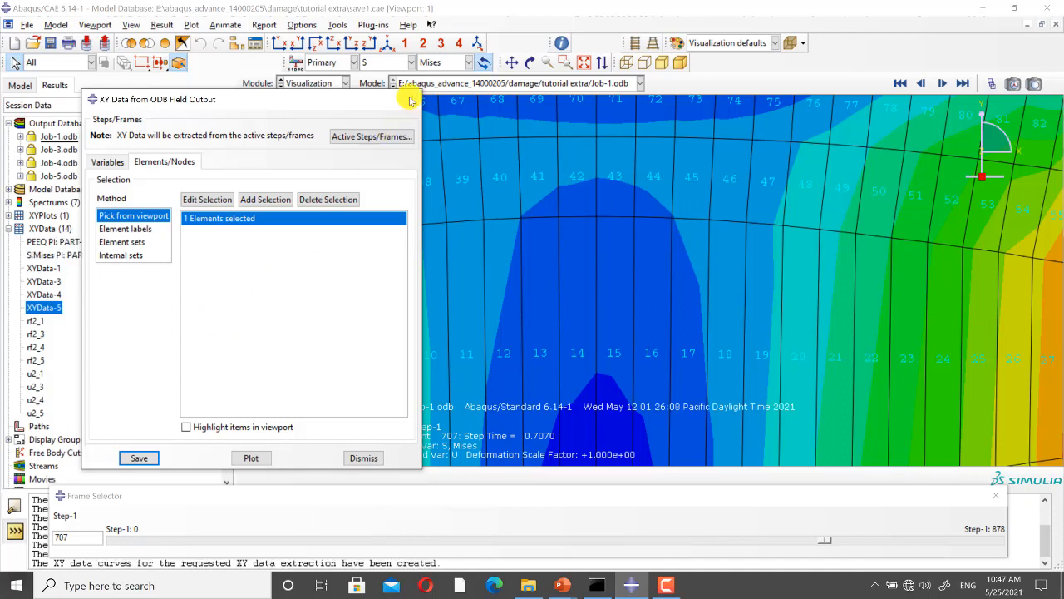
Step: Display the Job-3.odb results as Mises stress contours on the deformed shape around the fracture zone
{"action": "left_click", "coordinate": [530, 83]}
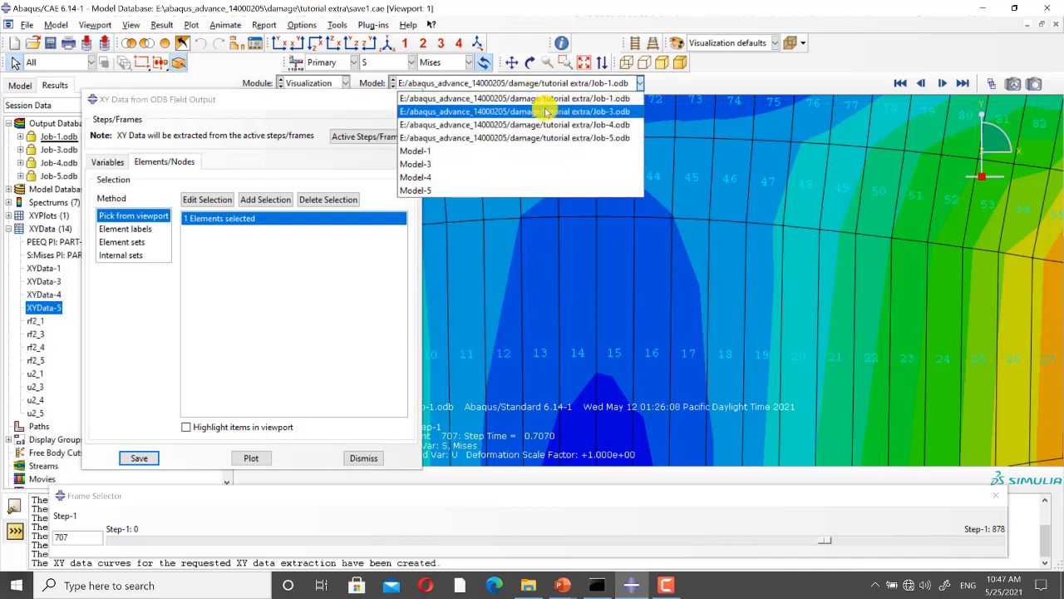
{"action": "left_click", "coordinate": [541, 105]}
{"action": "scroll", "coordinate": [654, 263], "scroll_direction": "down", "scroll_amount": 4}
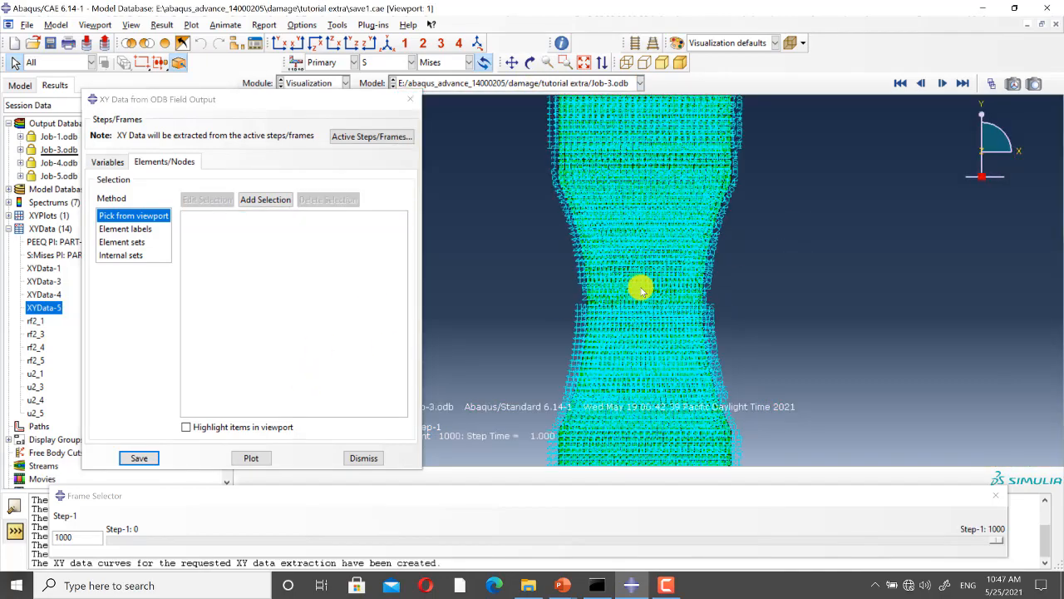
{"action": "left_click_drag", "start_coordinate": [337, 106], "coordinate": [270, 149]}
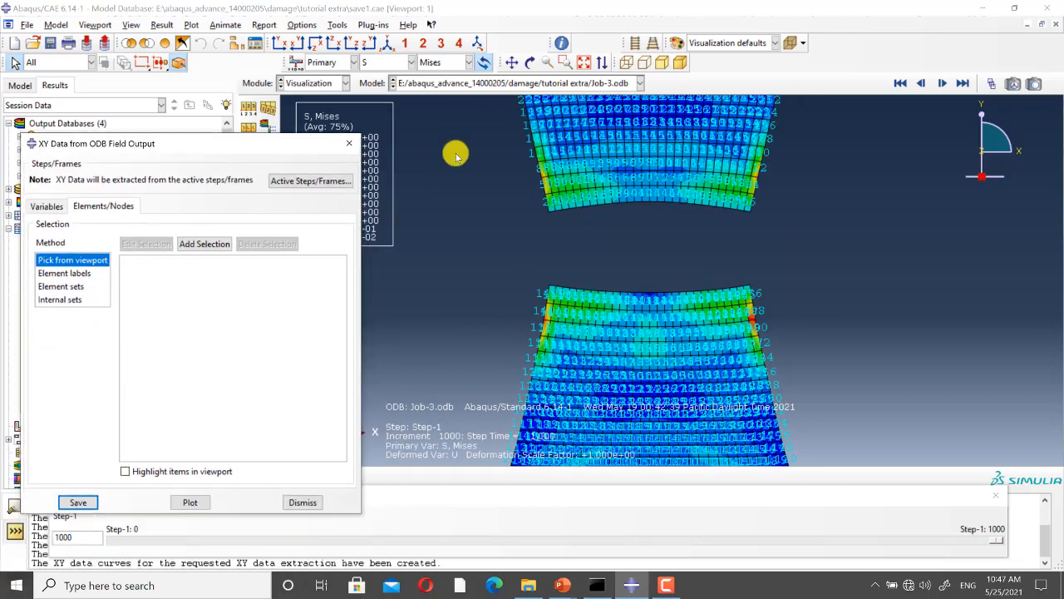
{"action": "scroll", "coordinate": [529, 176], "scroll_direction": "down", "scroll_amount": 3}
{"action": "scroll", "coordinate": [701, 263], "scroll_direction": "down", "scroll_amount": 1}
{"action": "scroll", "coordinate": [701, 264], "scroll_direction": "up", "scroll_amount": 2}
{"action": "scroll", "coordinate": [967, 263], "scroll_direction": "down", "scroll_amount": 2}
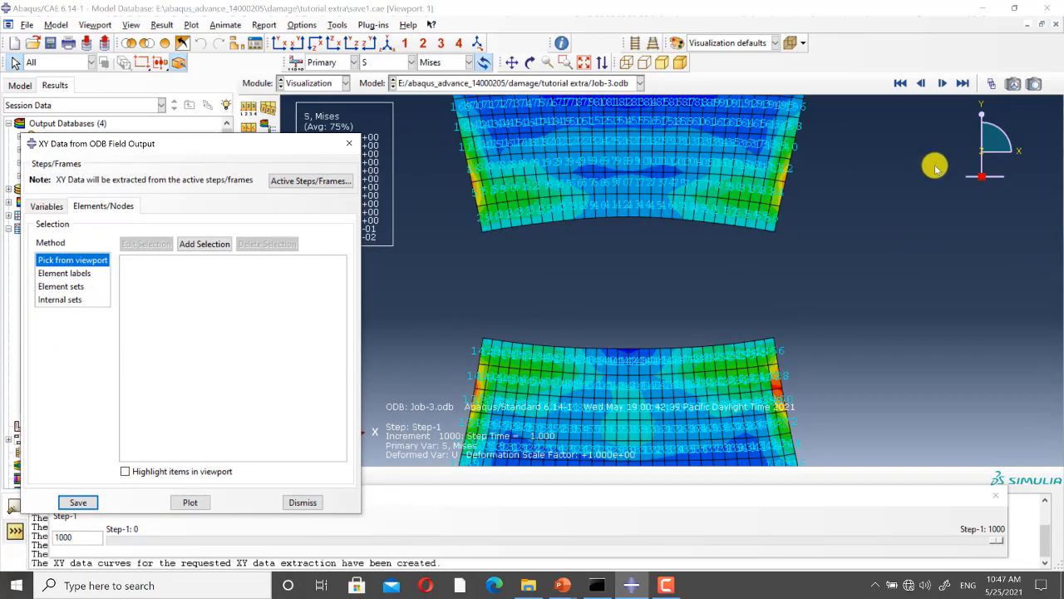
Step: Set the Job-3 results to frame 669, just before the central elements of the neck are deleted
{"action": "left_click_drag", "start_coordinate": [997, 544], "coordinate": [701, 538]}
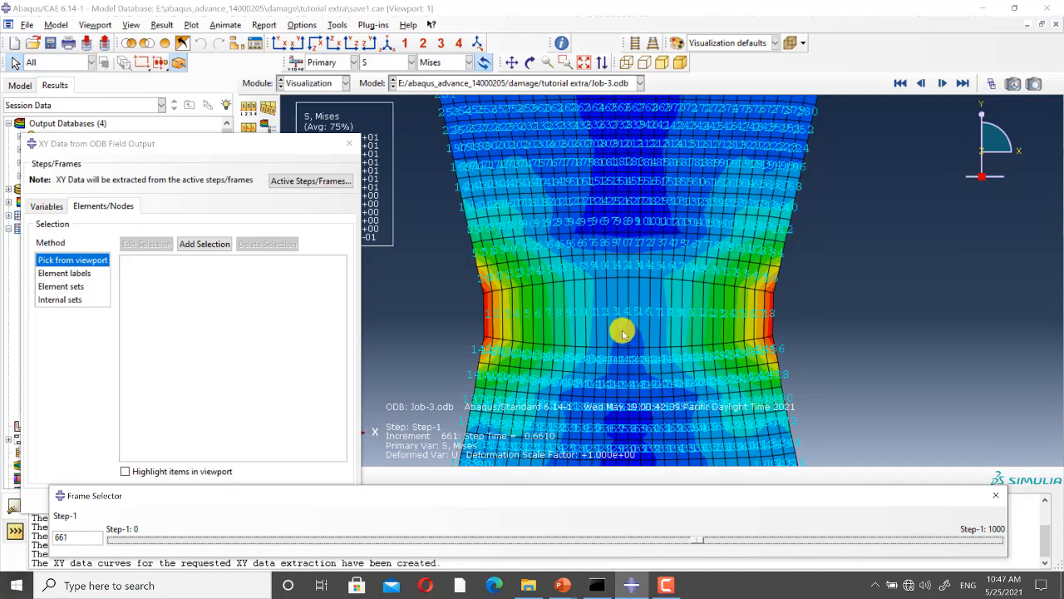
{"action": "scroll", "coordinate": [678, 327], "scroll_direction": "down", "scroll_amount": 2}
{"action": "scroll", "coordinate": [677, 327], "scroll_direction": "down", "scroll_amount": 5}
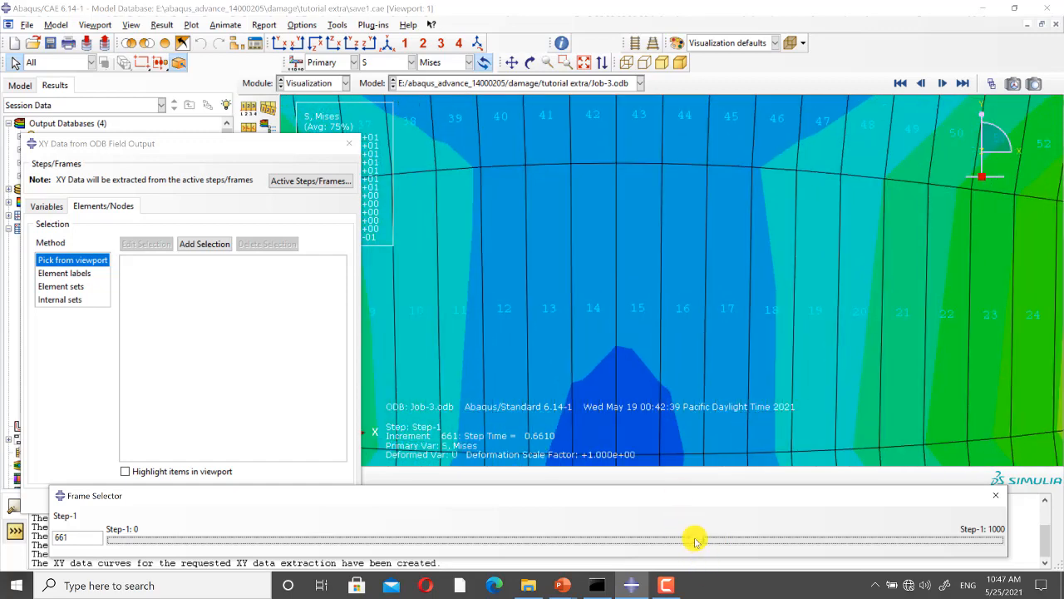
{"action": "left_click_drag", "start_coordinate": [690, 536], "coordinate": [702, 540]}
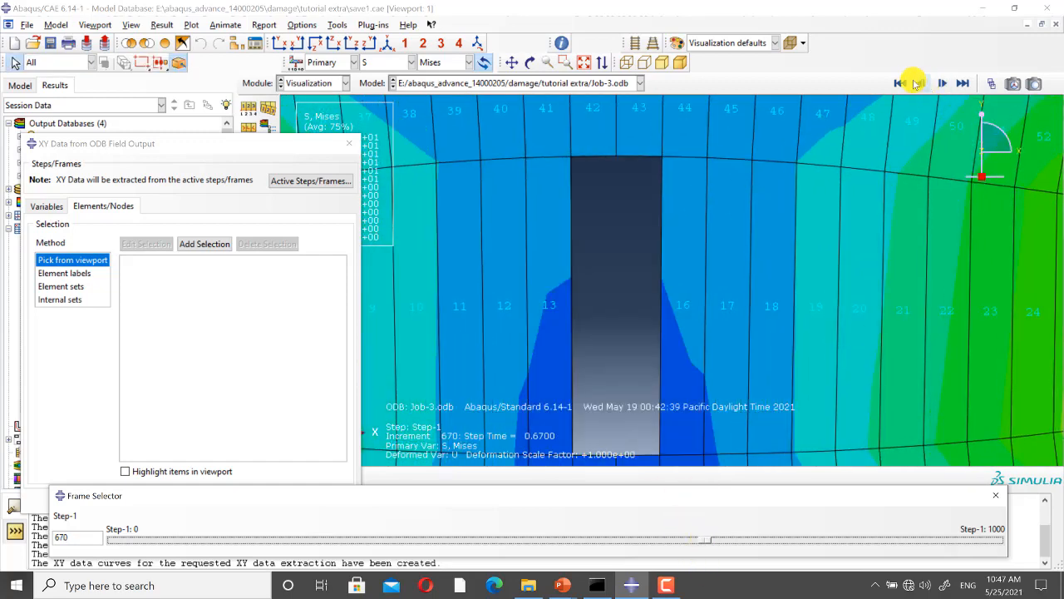
{"action": "left_click", "coordinate": [920, 83]}
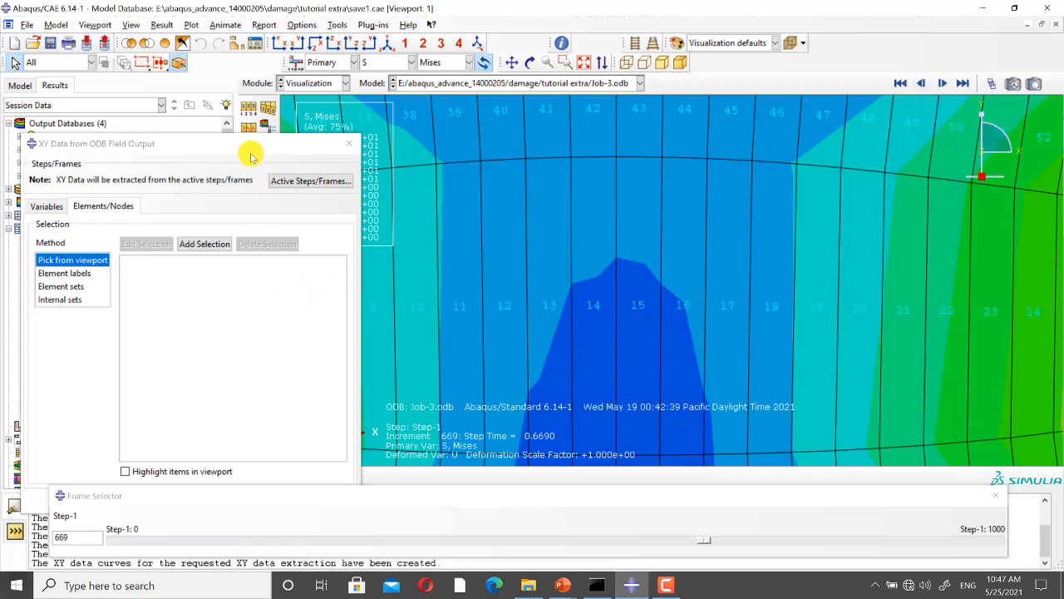
Step: Add element 14 of Job-3 as the selection and save its Mises stress and PEEQ data under default names
{"action": "left_click_drag", "start_coordinate": [251, 155], "coordinate": [259, 109]}
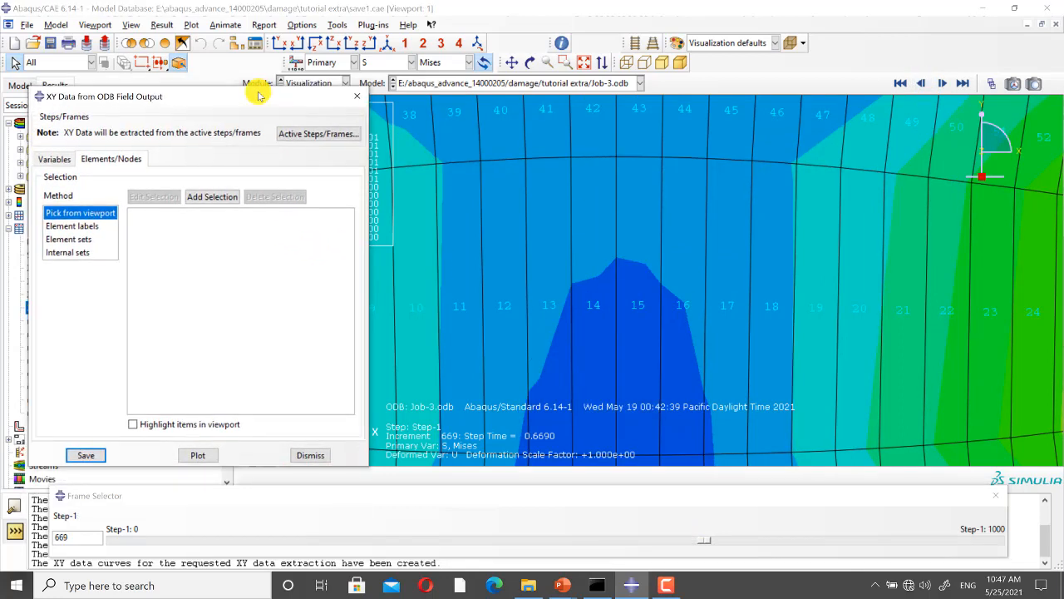
{"action": "left_click", "coordinate": [223, 200]}
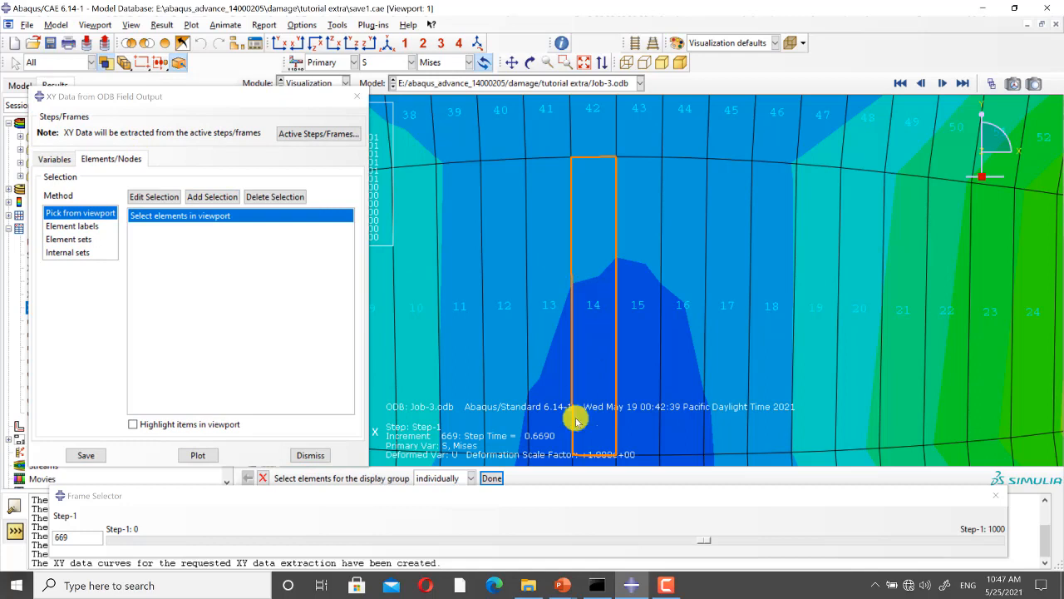
{"action": "left_click", "coordinate": [574, 418]}
{"action": "left_click", "coordinate": [490, 478]}
{"action": "left_click", "coordinate": [90, 456]}
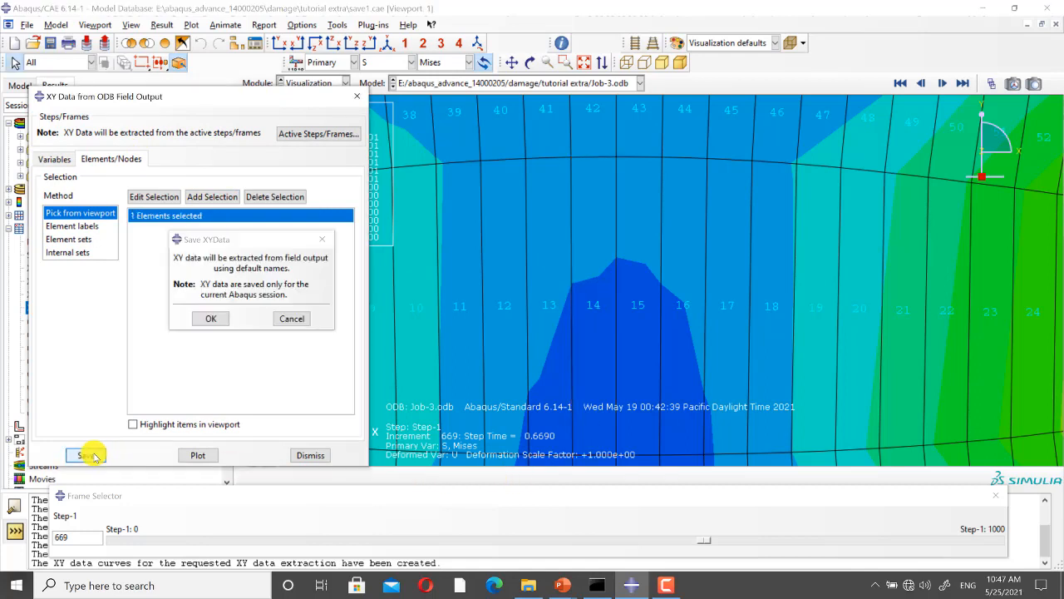
{"action": "left_click", "coordinate": [208, 315]}
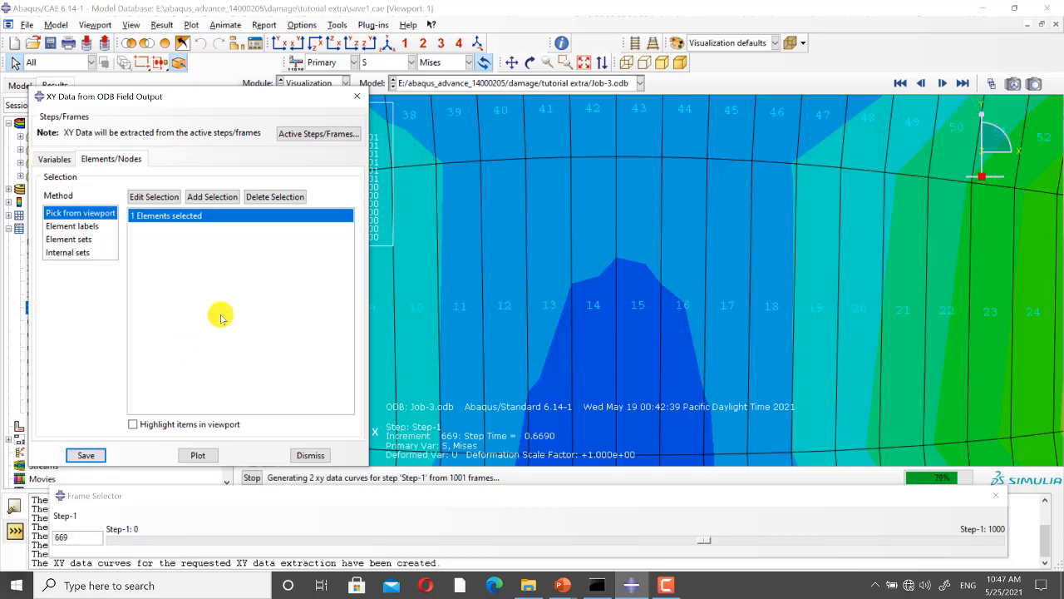
Step: Display the Job-4.odb results as Mises stress contours on the deformed shape, close up on the central elements
{"action": "left_click", "coordinate": [578, 86]}
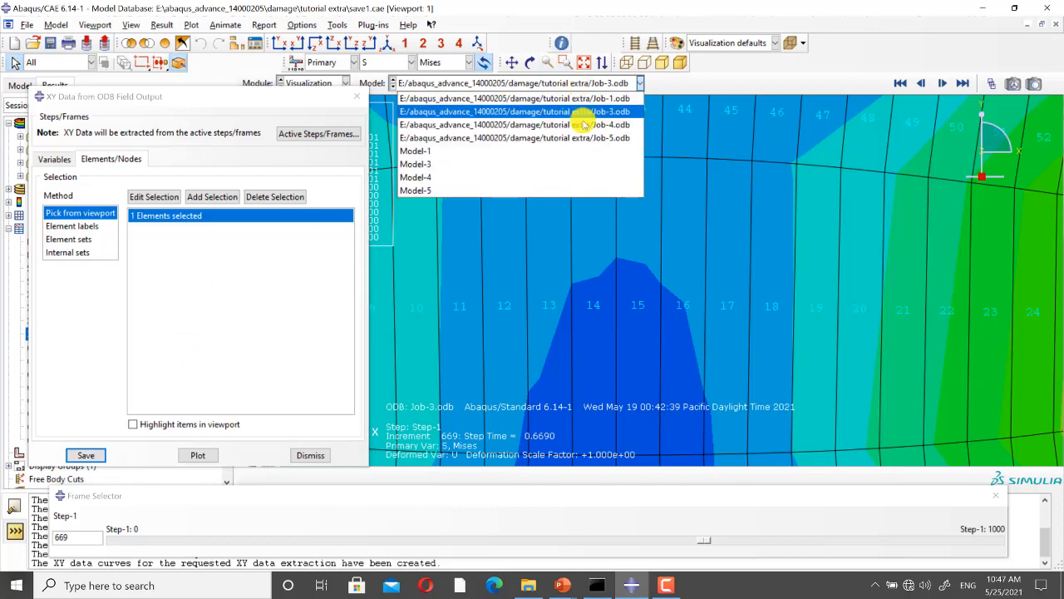
{"action": "left_click", "coordinate": [588, 133]}
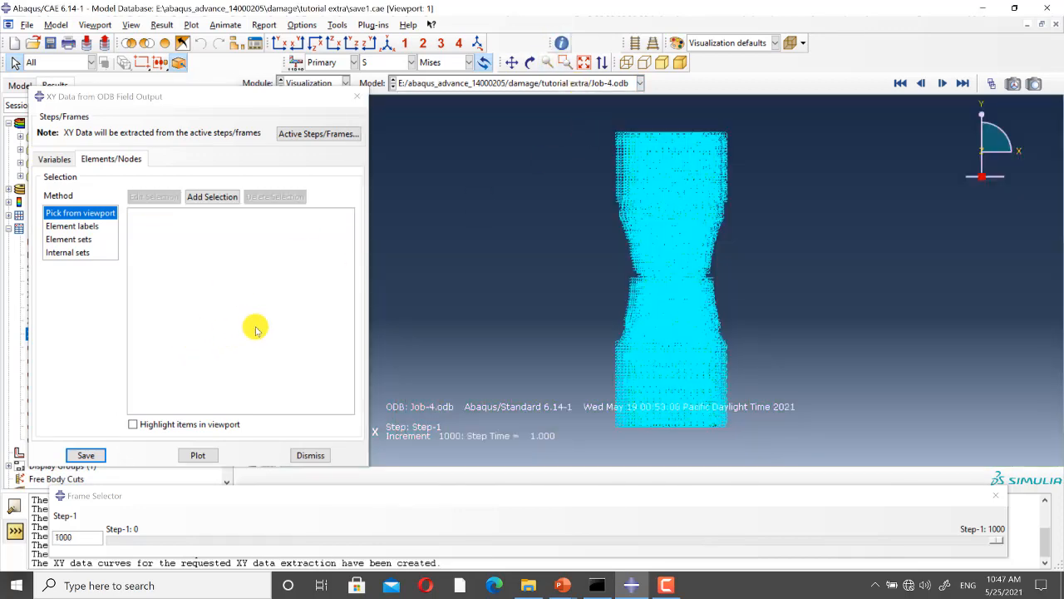
{"action": "left_click_drag", "start_coordinate": [274, 97], "coordinate": [253, 228]}
{"action": "left_click", "coordinate": [248, 171]}
{"action": "scroll", "coordinate": [702, 235], "scroll_direction": "up", "scroll_amount": 10}
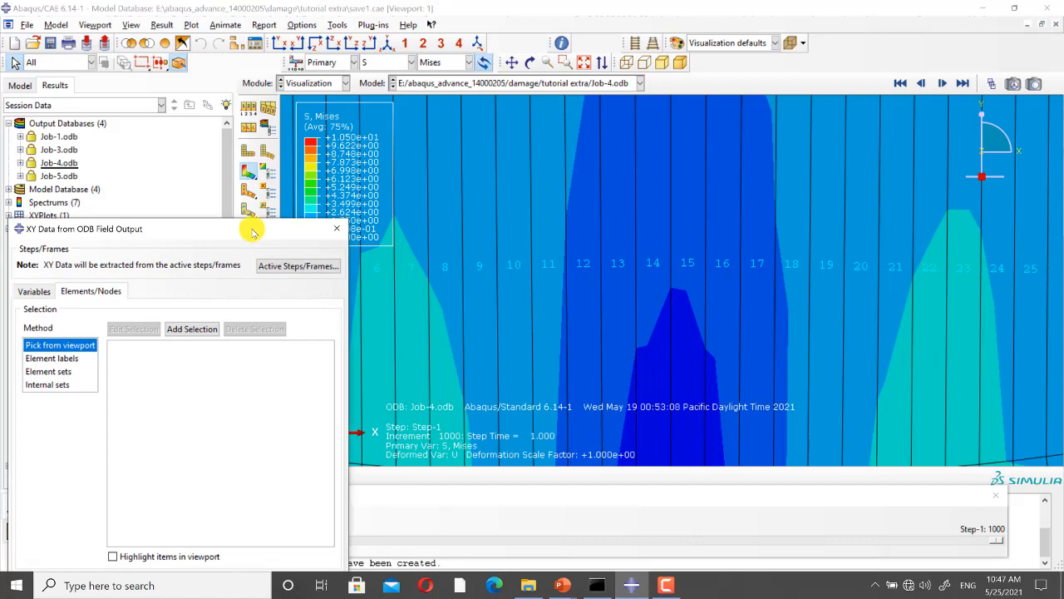
Step: Add element 14 of Job-4 as the selection and save its Mises stress and PEEQ data under default names
{"action": "left_click_drag", "start_coordinate": [249, 230], "coordinate": [266, 87]}
{"action": "left_click", "coordinate": [204, 188]}
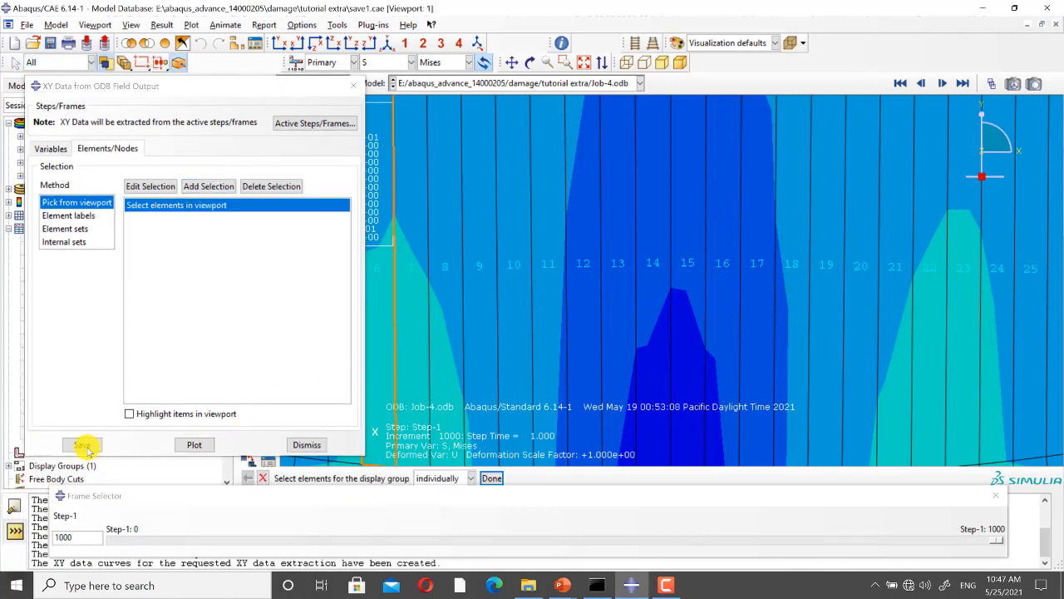
{"action": "left_click", "coordinate": [164, 188]}
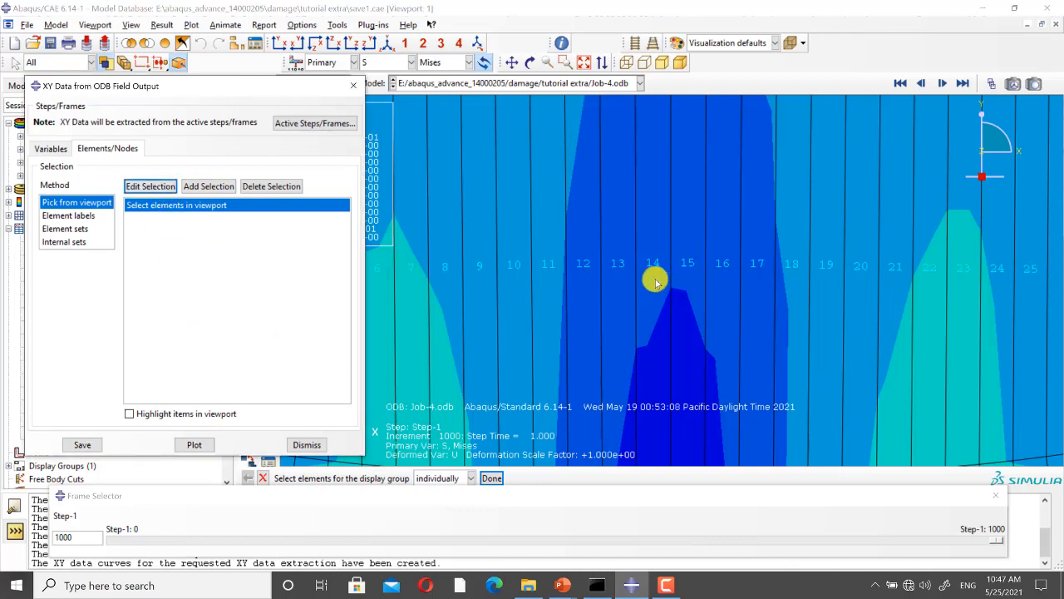
{"action": "scroll", "coordinate": [653, 303], "scroll_direction": "up", "scroll_amount": 2}
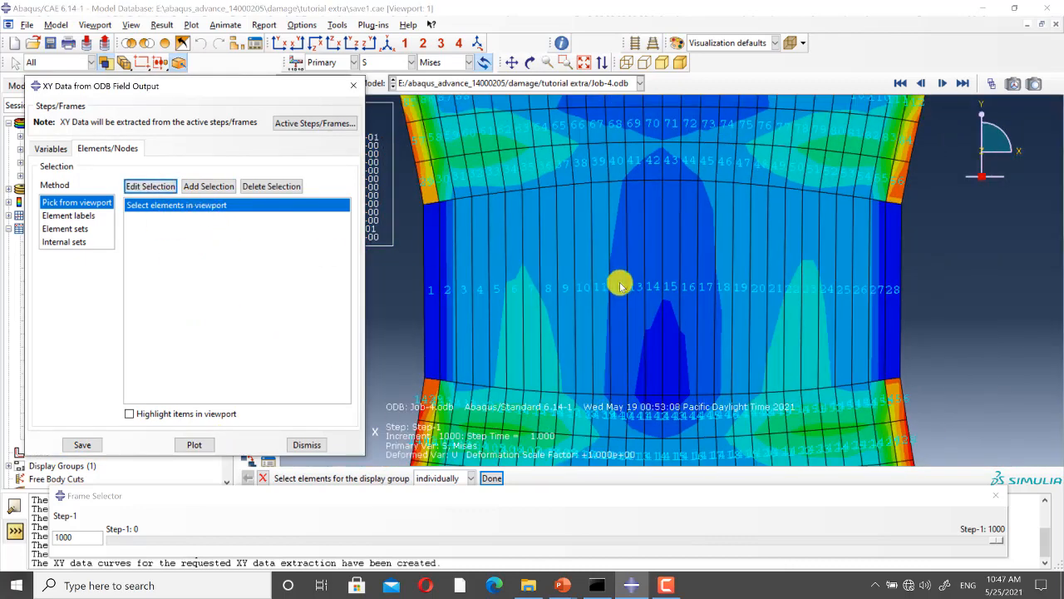
{"action": "scroll", "coordinate": [644, 301], "scroll_direction": "down", "scroll_amount": 1}
{"action": "left_click", "coordinate": [654, 302]}
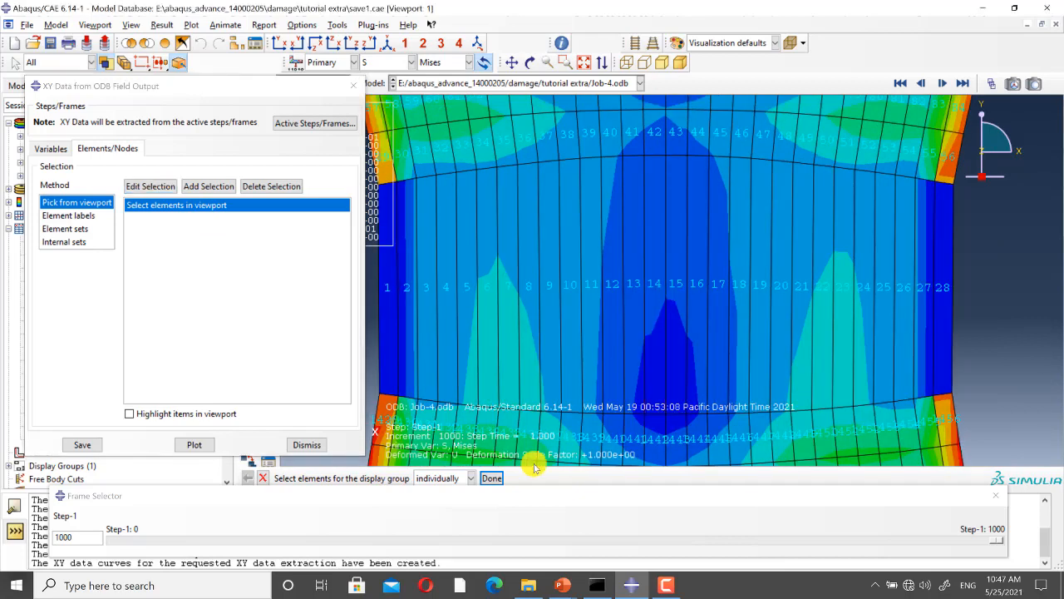
{"action": "left_click", "coordinate": [495, 480]}
{"action": "left_click", "coordinate": [90, 444]}
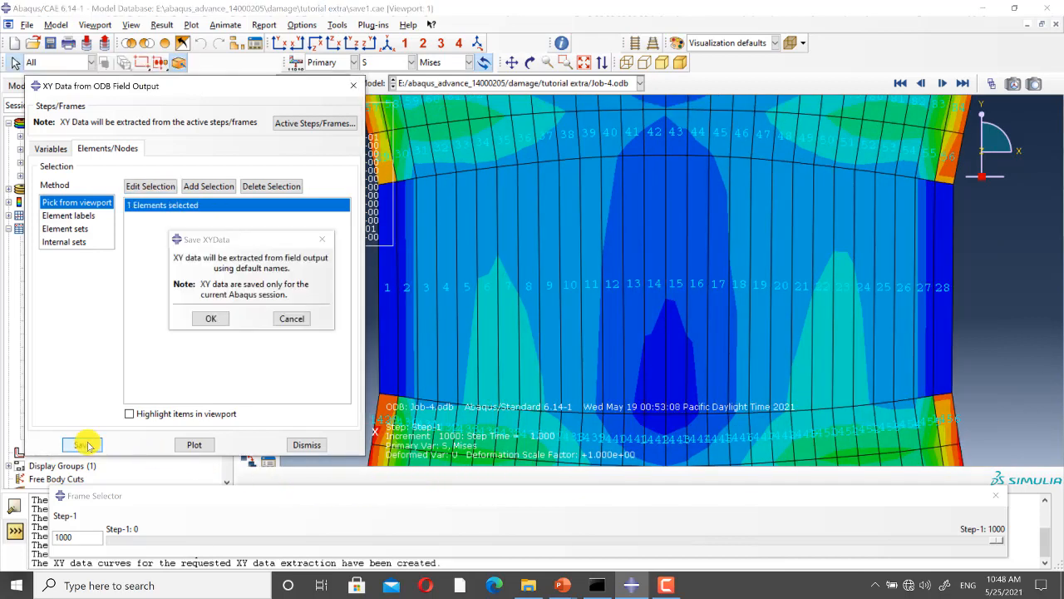
{"action": "left_click", "coordinate": [221, 318]}
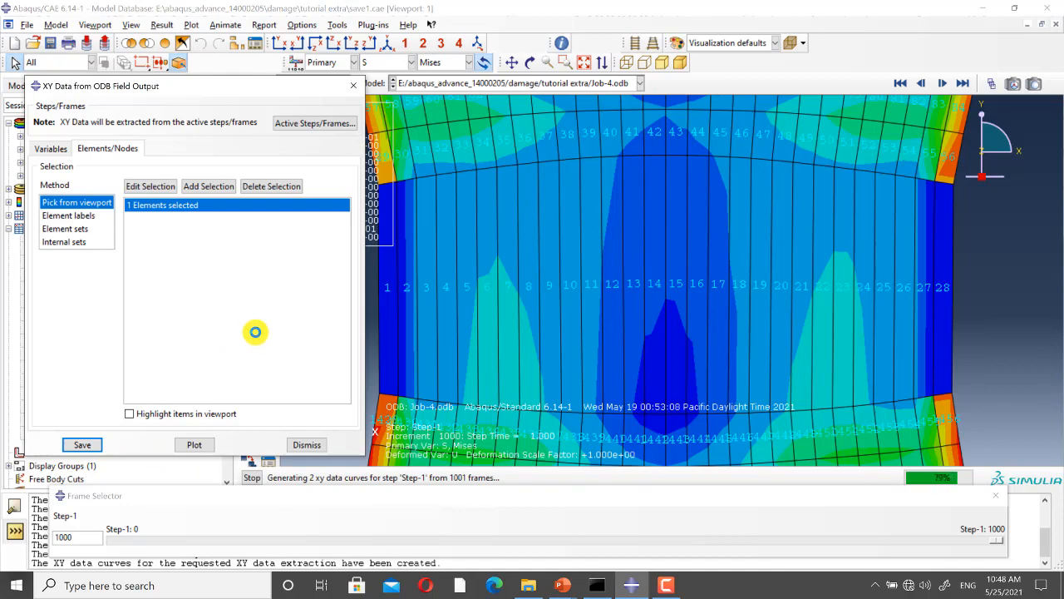
Step: Display the Job-5.odb results as Mises stress contours on the deformed shape, close up on the fracture zone
{"action": "left_click", "coordinate": [546, 84]}
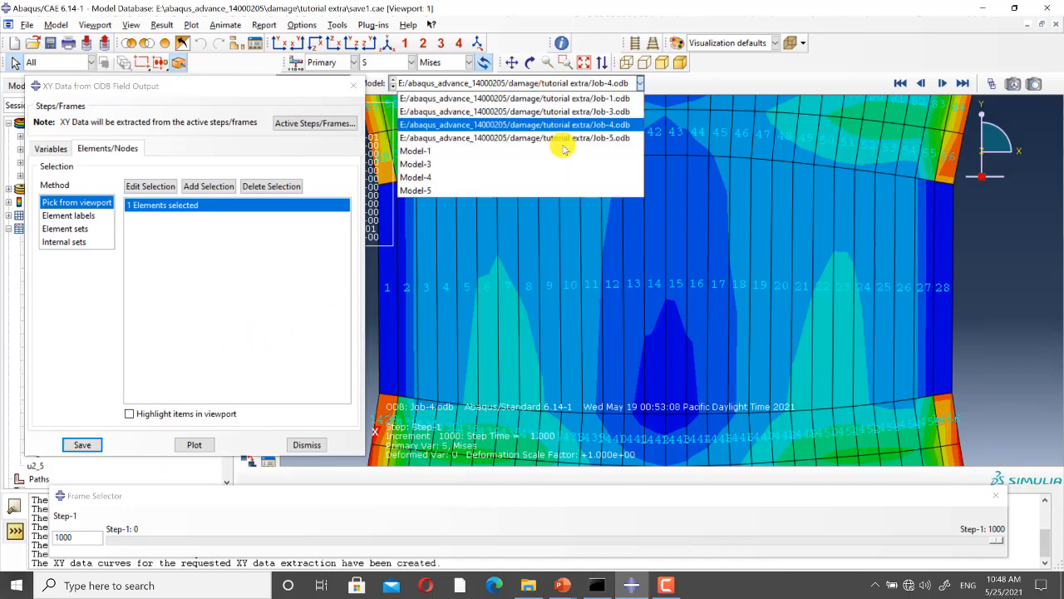
{"action": "left_click", "coordinate": [563, 136]}
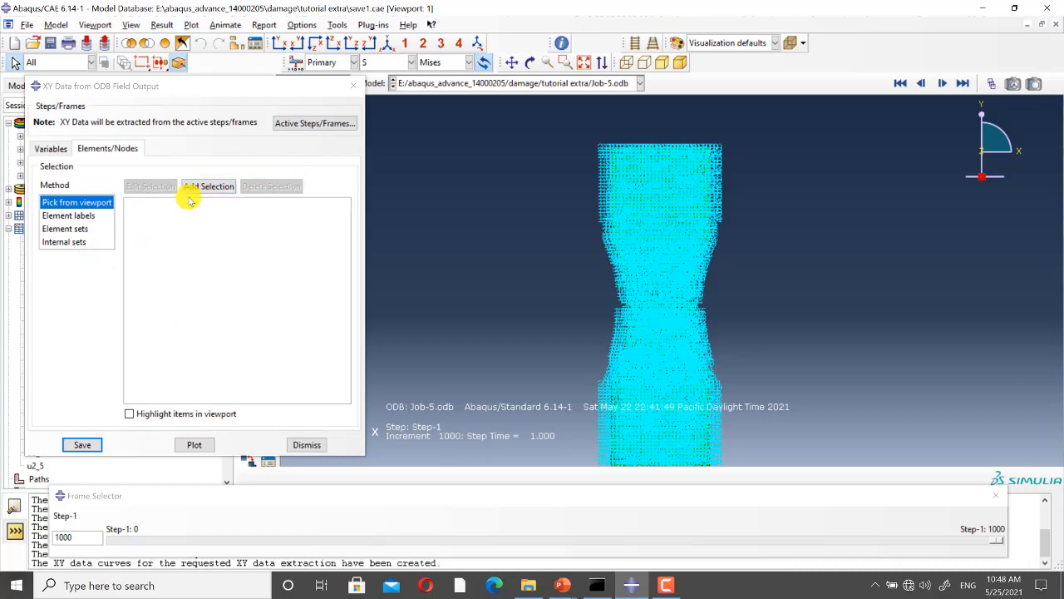
{"action": "left_click_drag", "start_coordinate": [296, 87], "coordinate": [285, 230]}
{"action": "left_click", "coordinate": [244, 175]}
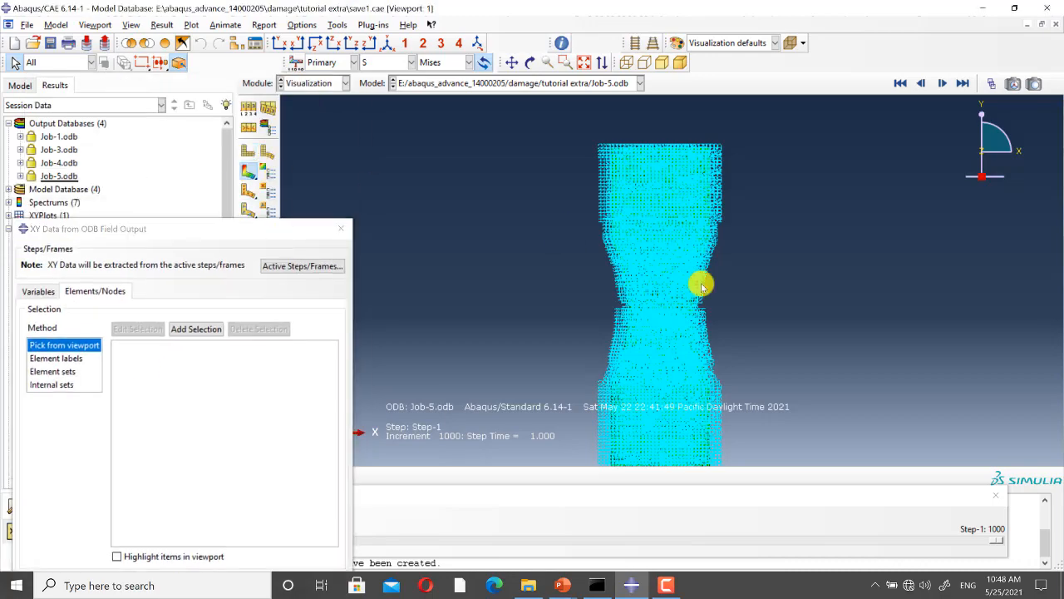
{"action": "scroll", "coordinate": [665, 278], "scroll_direction": "up", "scroll_amount": 5}
{"action": "scroll", "coordinate": [642, 328], "scroll_direction": "up", "scroll_amount": 2}
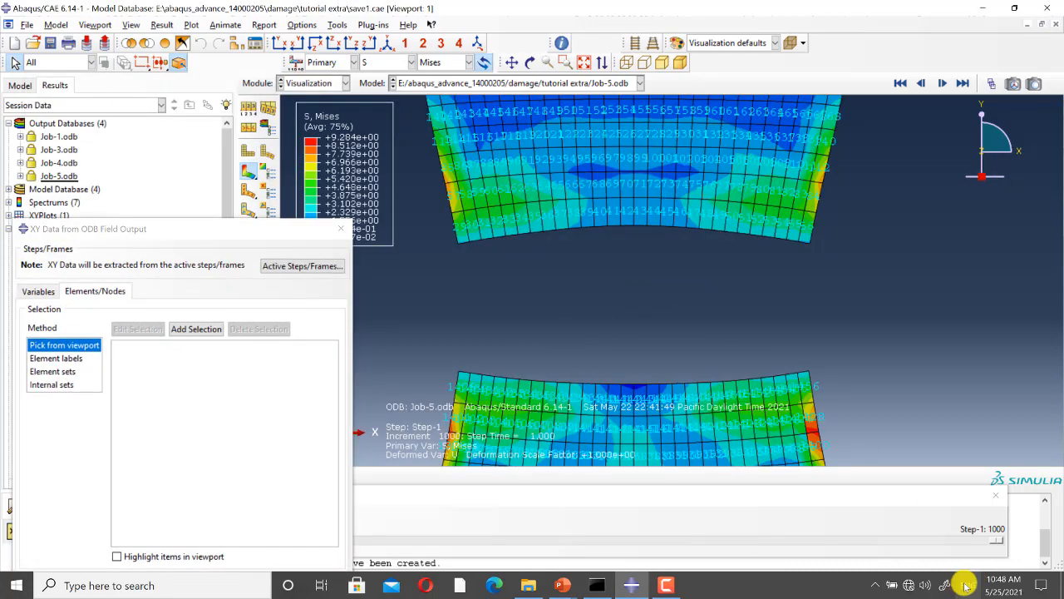
Step: Set the Job-5 results to frame 584, with the central elements of the neck still present and close up
{"action": "left_click_drag", "start_coordinate": [1000, 540], "coordinate": [637, 538]}
{"action": "scroll", "coordinate": [637, 538], "scroll_direction": "up", "scroll_amount": 3}
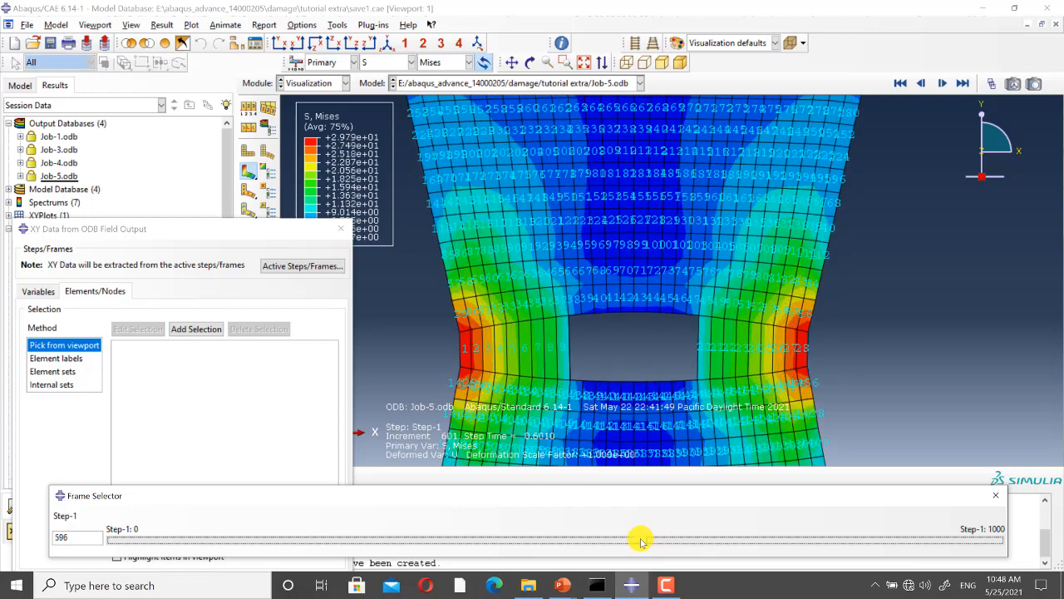
{"action": "scroll", "coordinate": [627, 328], "scroll_direction": "up", "scroll_amount": 2}
{"action": "scroll", "coordinate": [628, 329], "scroll_direction": "up", "scroll_amount": 2}
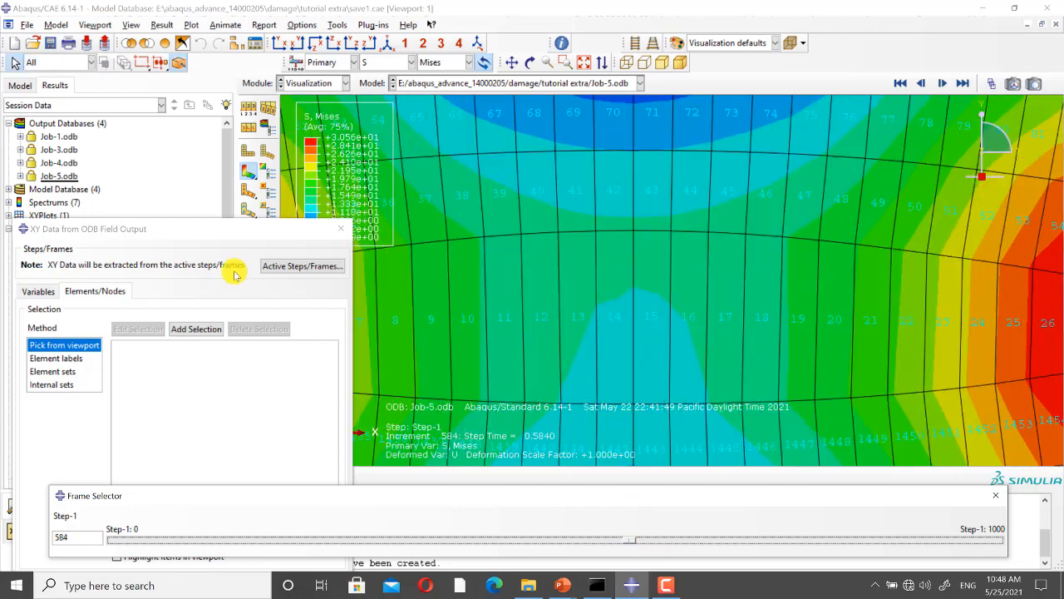
Step: Add element 14 of Job-5 as the selection, save its Mises stress and PEEQ data under default names, and close the extraction dialog
{"action": "left_click_drag", "start_coordinate": [213, 232], "coordinate": [258, 110]}
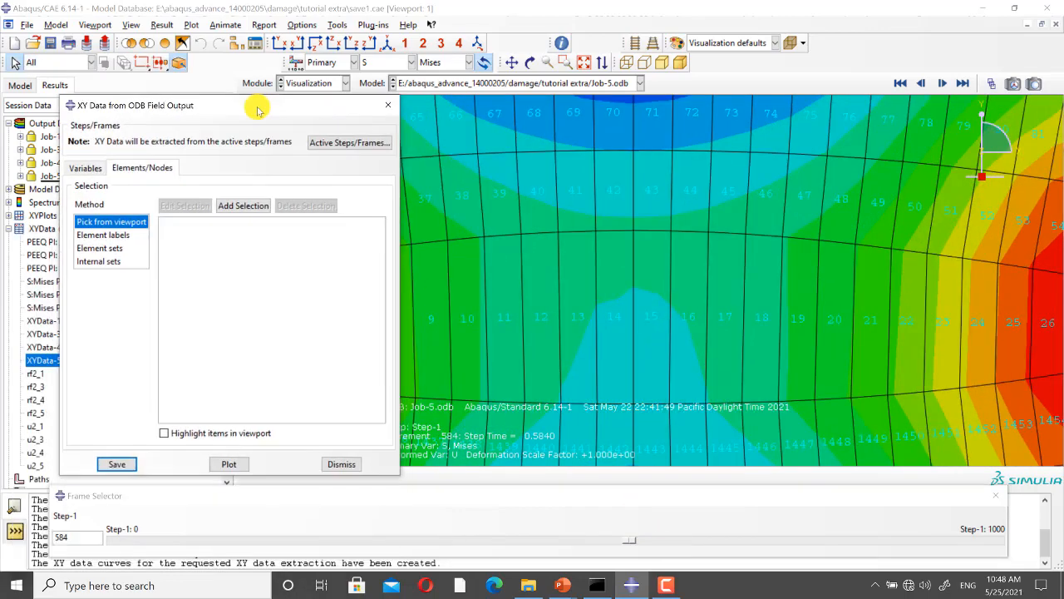
{"action": "left_click", "coordinate": [242, 206]}
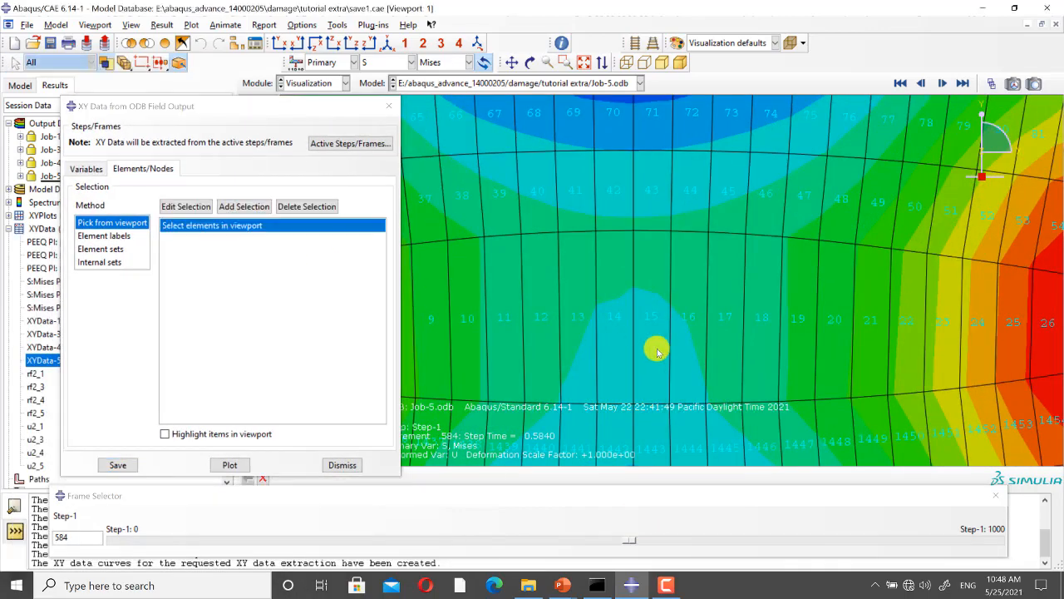
{"action": "left_click", "coordinate": [608, 336]}
{"action": "left_click", "coordinate": [491, 478]}
{"action": "left_click", "coordinate": [126, 467]}
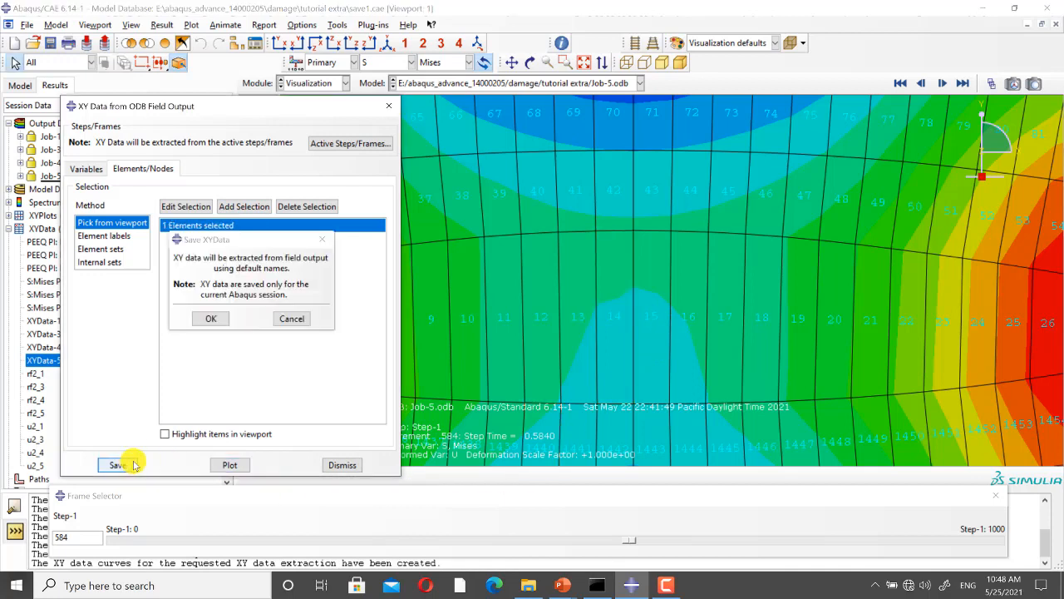
{"action": "left_click", "coordinate": [212, 316]}
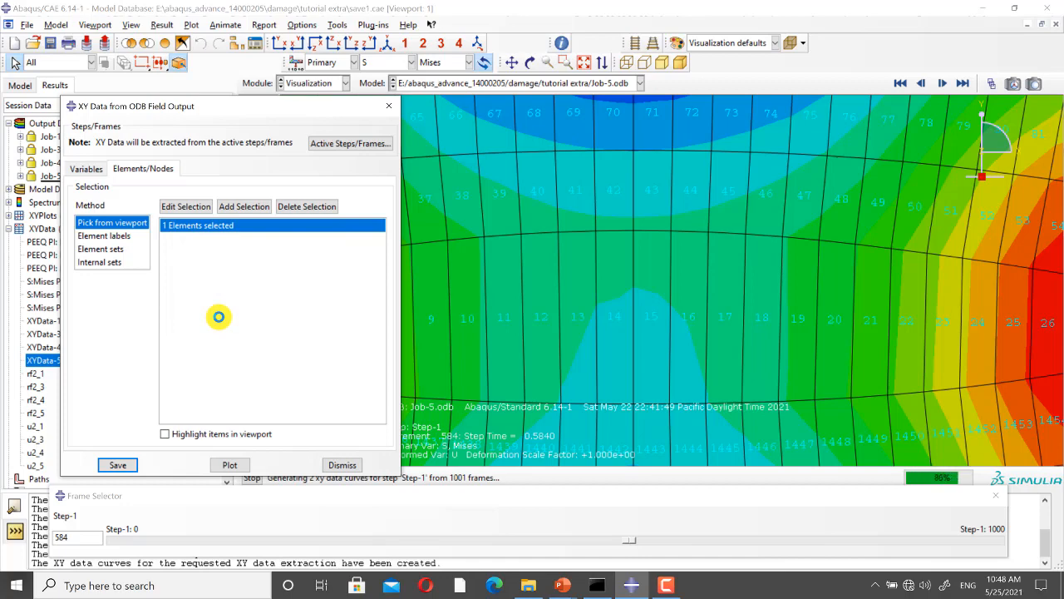
{"action": "left_click", "coordinate": [388, 106]}
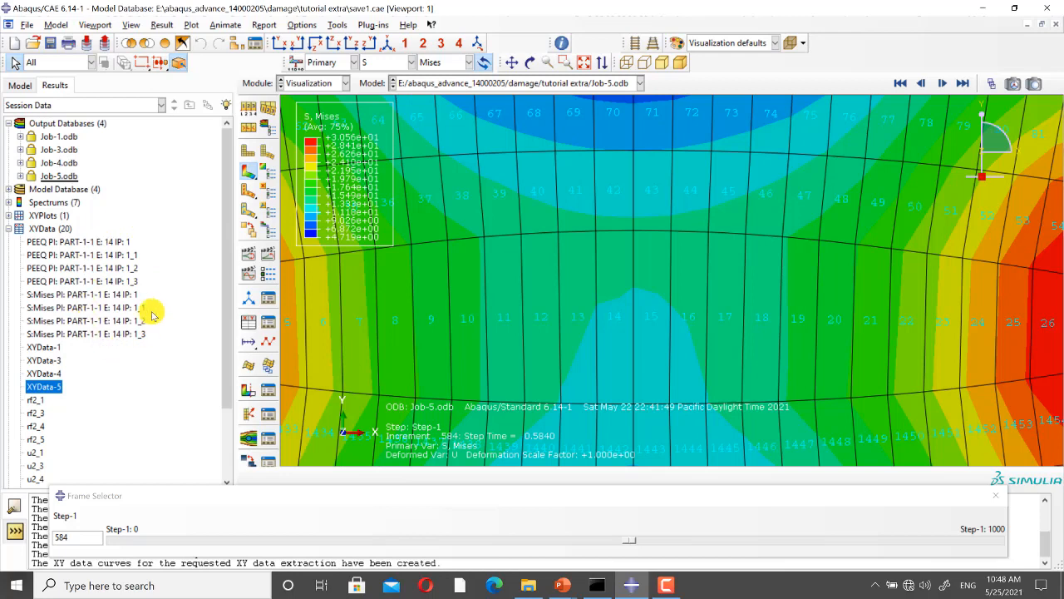
Step: Combine the element 14 "IP: 1" PEEQ and S:Mises data by operating on XY data and save the curve as Mises_PEEQ_1
{"action": "left_click", "coordinate": [253, 321]}
{"action": "left_click", "coordinate": [176, 268]}
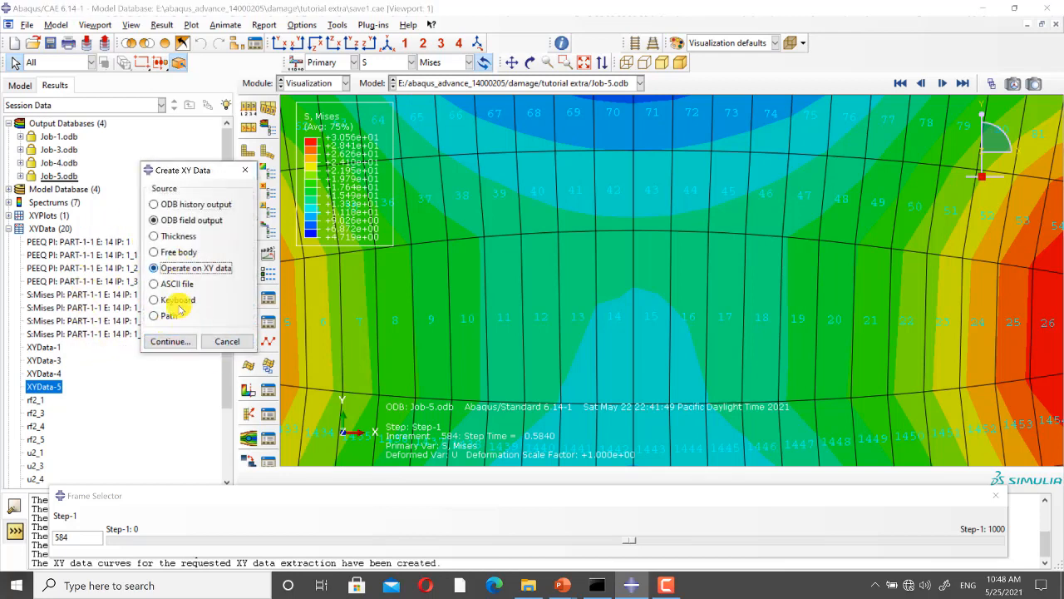
{"action": "left_click", "coordinate": [188, 347]}
{"action": "scroll", "coordinate": [805, 416], "scroll_direction": "down", "scroll_amount": 2}
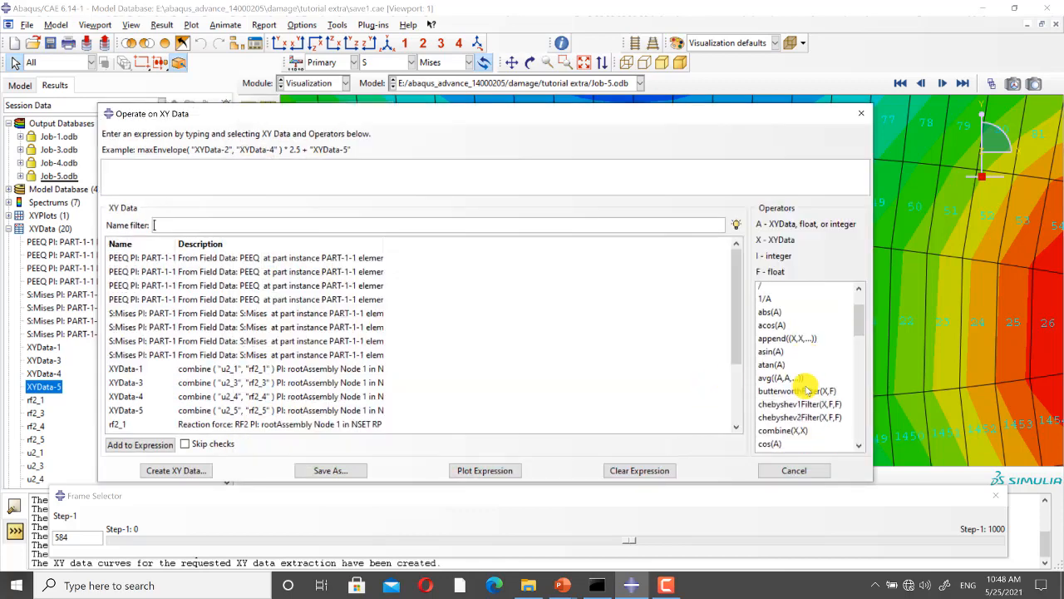
{"action": "left_click", "coordinate": [798, 410]}
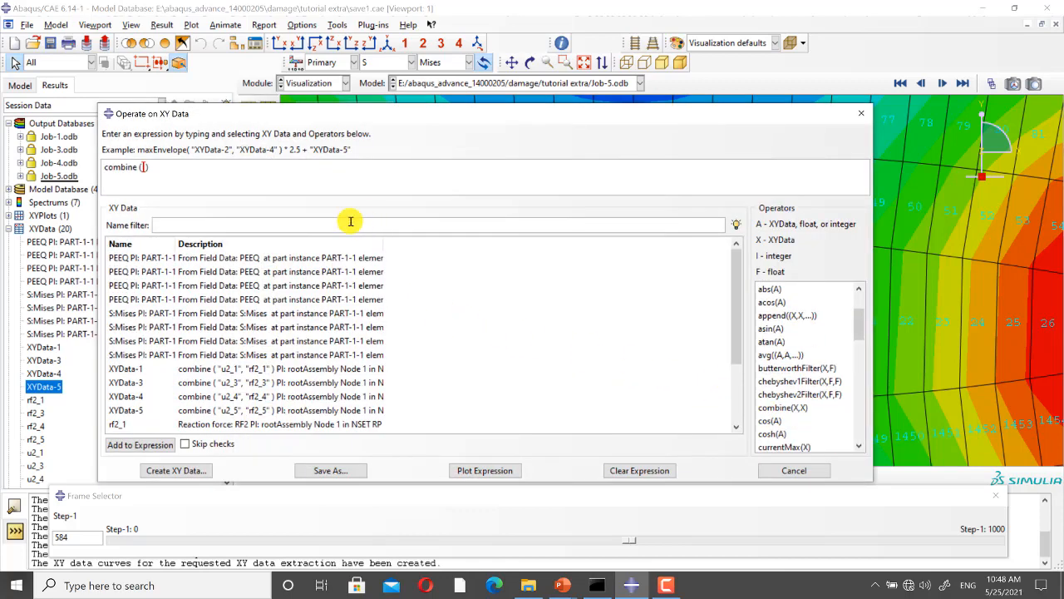
{"action": "left_click_drag", "start_coordinate": [176, 244], "coordinate": [278, 245]}
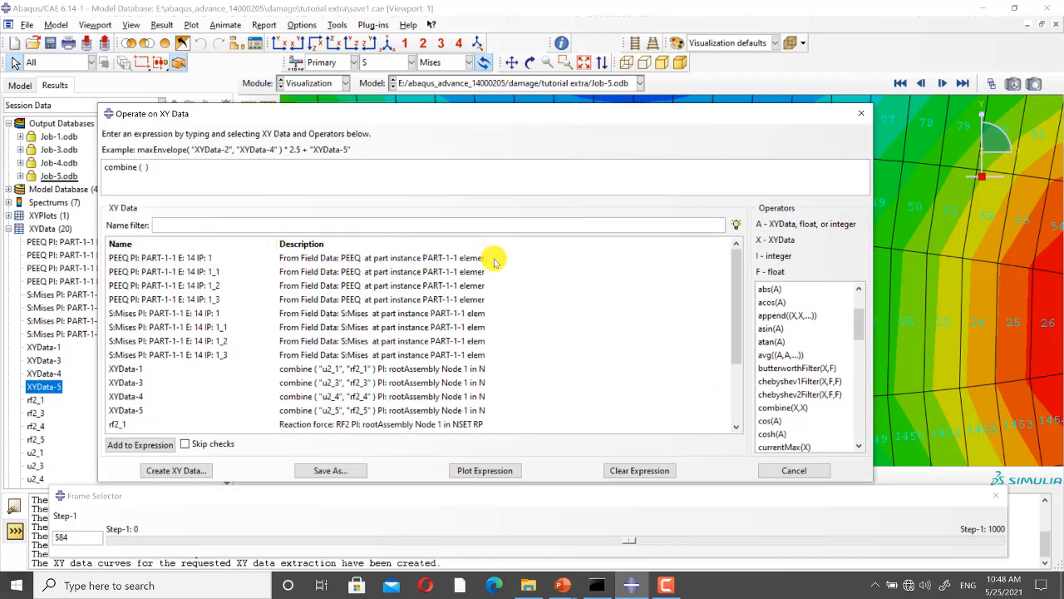
{"action": "left_click_drag", "start_coordinate": [483, 246], "coordinate": [632, 245]}
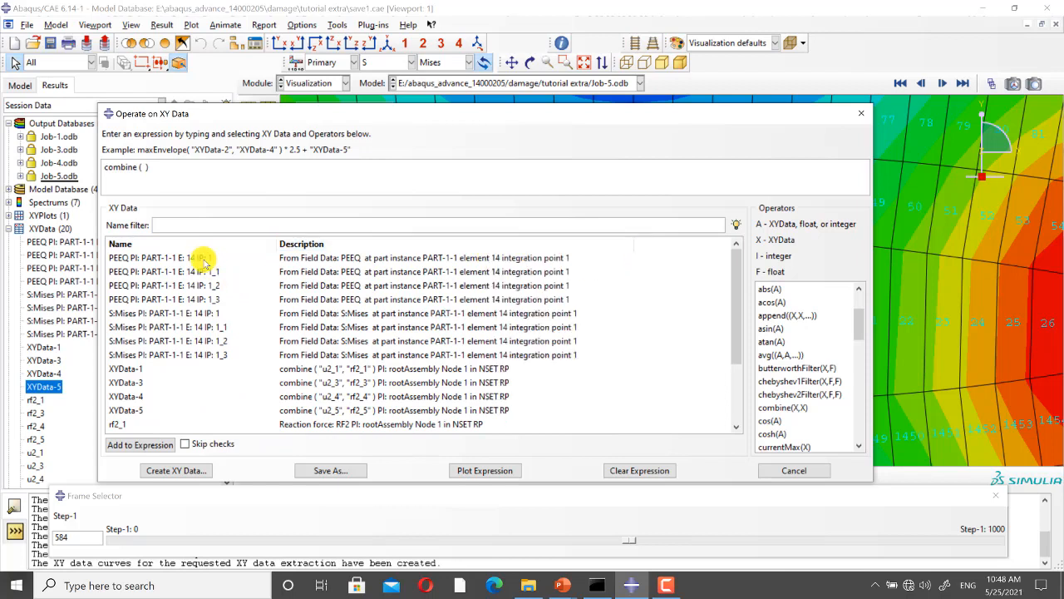
{"action": "left_click", "coordinate": [202, 259]}
{"action": "left_click", "coordinate": [210, 314]}
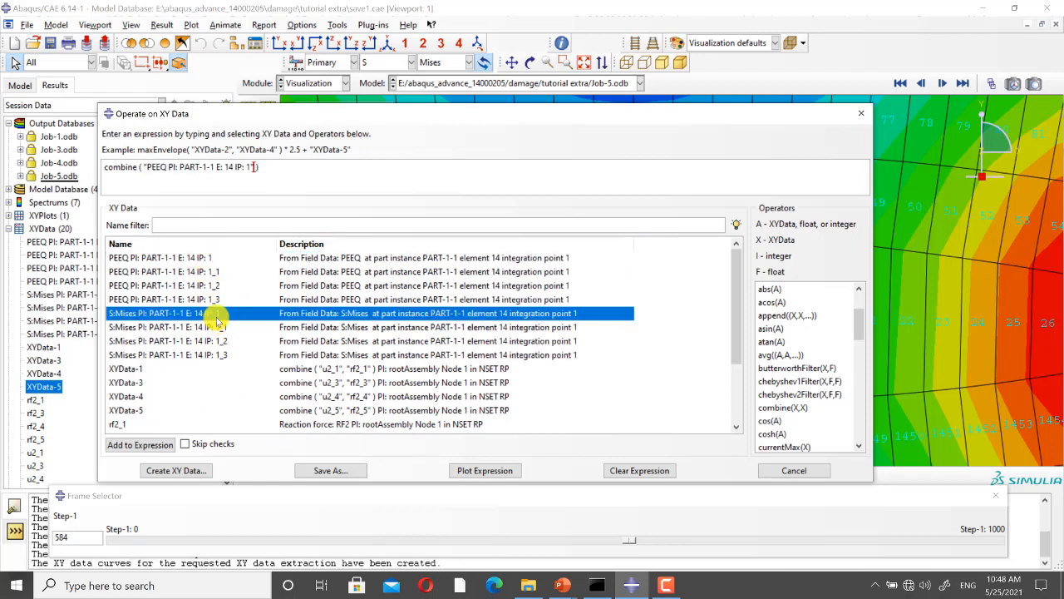
{"action": "left_click", "coordinate": [330, 471]}
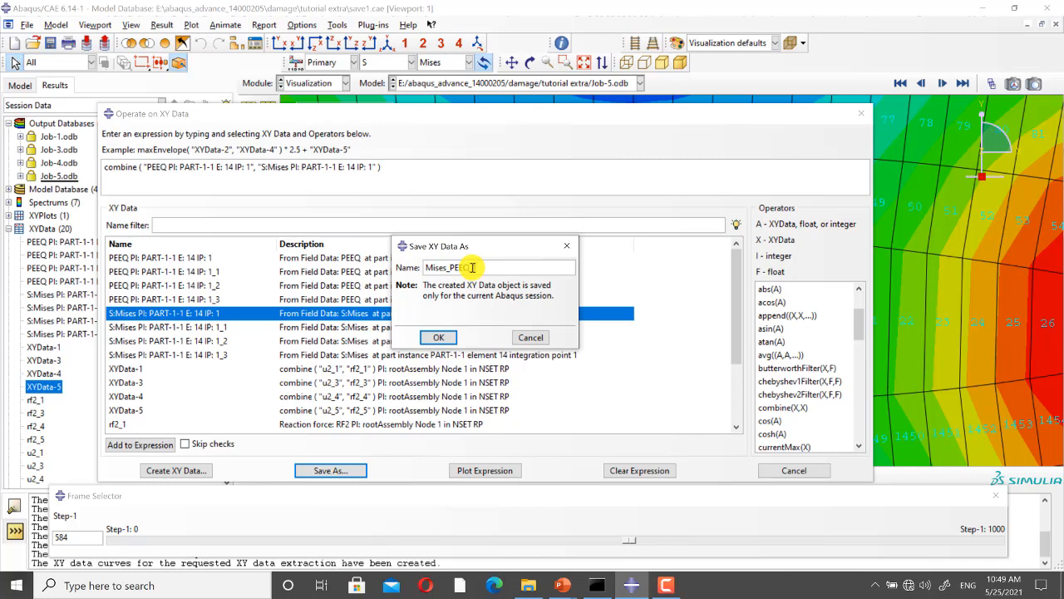
{"action": "left_click", "coordinate": [439, 338]}
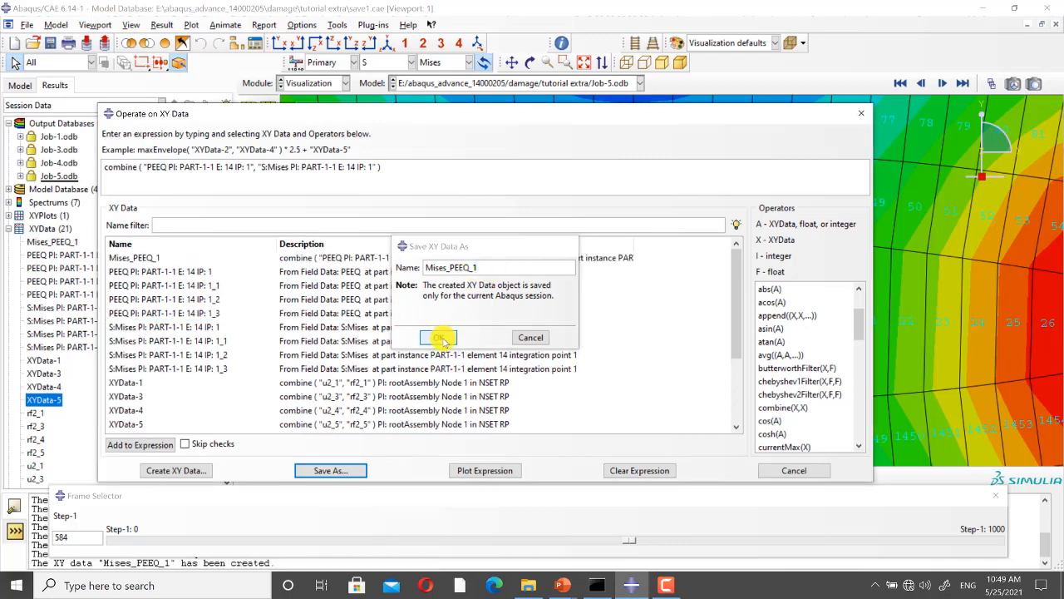
Step: Change the combine expression to the "IP: 1_1" PEEQ and S:Mises data and save the curve as Mises_PEEQ_3
{"action": "left_click", "coordinate": [251, 165]}
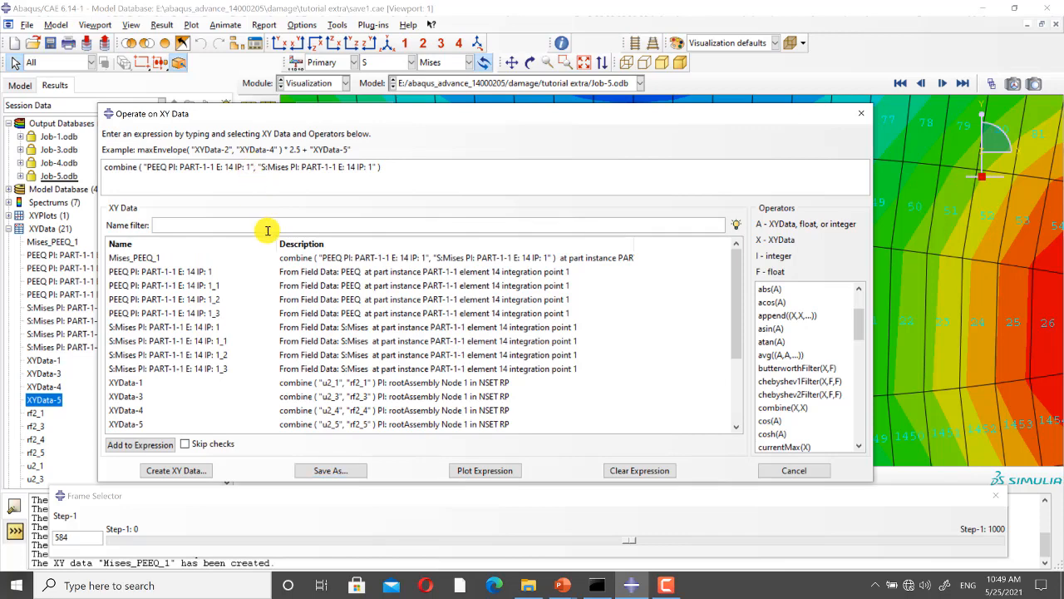
{"action": "type", "text": "_1"}
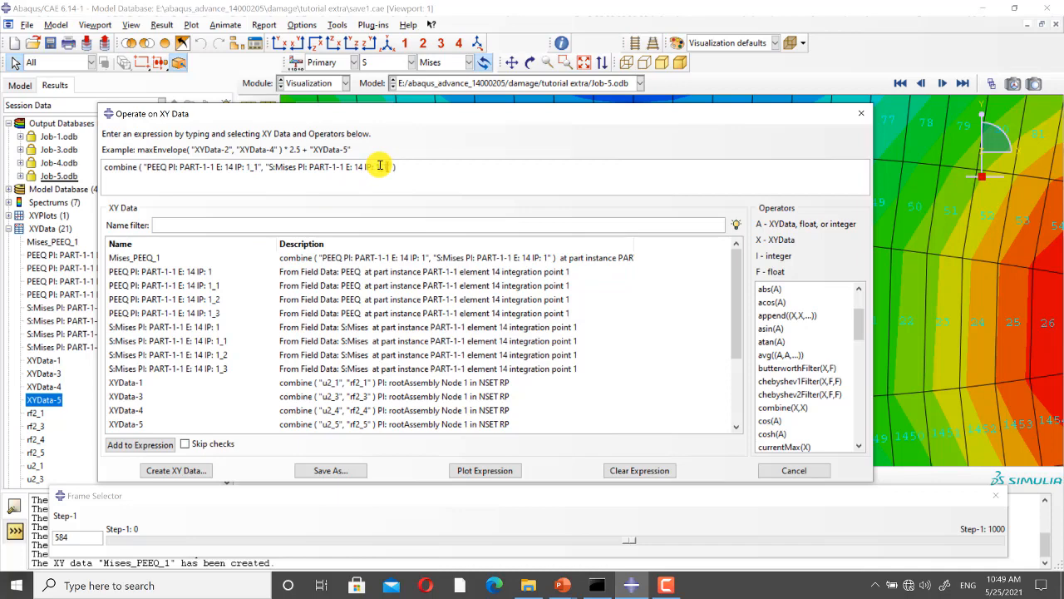
{"action": "left_click", "coordinate": [352, 472]}
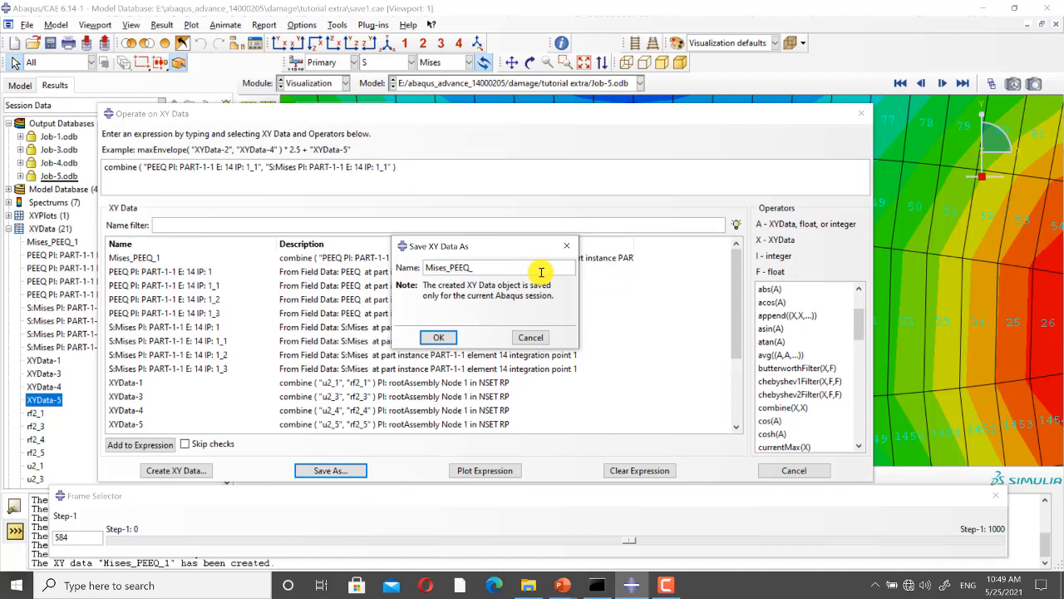
{"action": "left_click", "coordinate": [441, 337]}
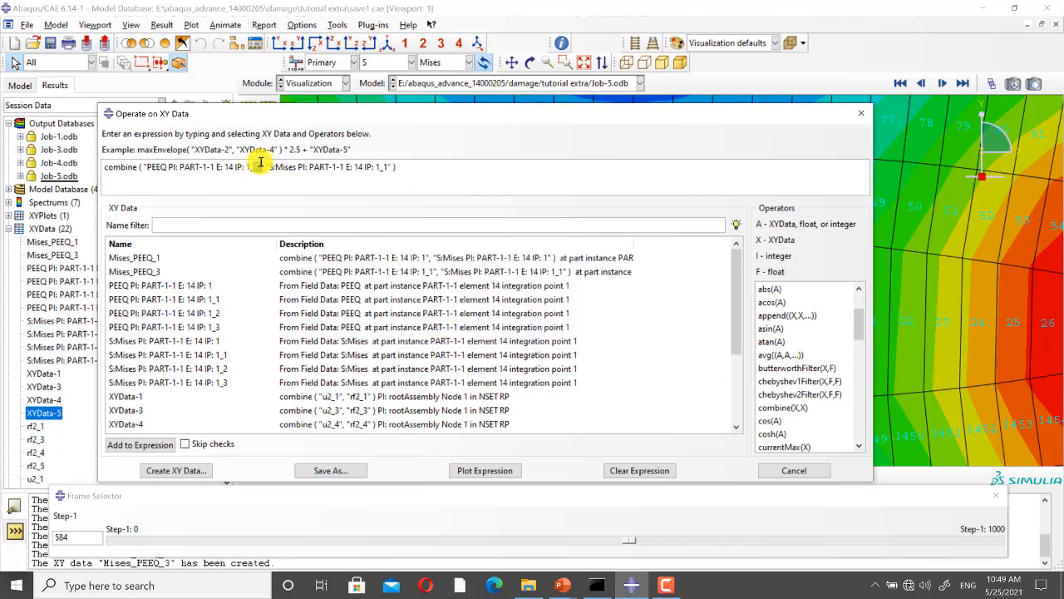
Step: Change the combine expression to the "IP: 1_2" PEEQ and S:Mises data and save the curve as Mises_PEEQ_4
{"action": "left_click_drag", "start_coordinate": [254, 166], "coordinate": [260, 166]}
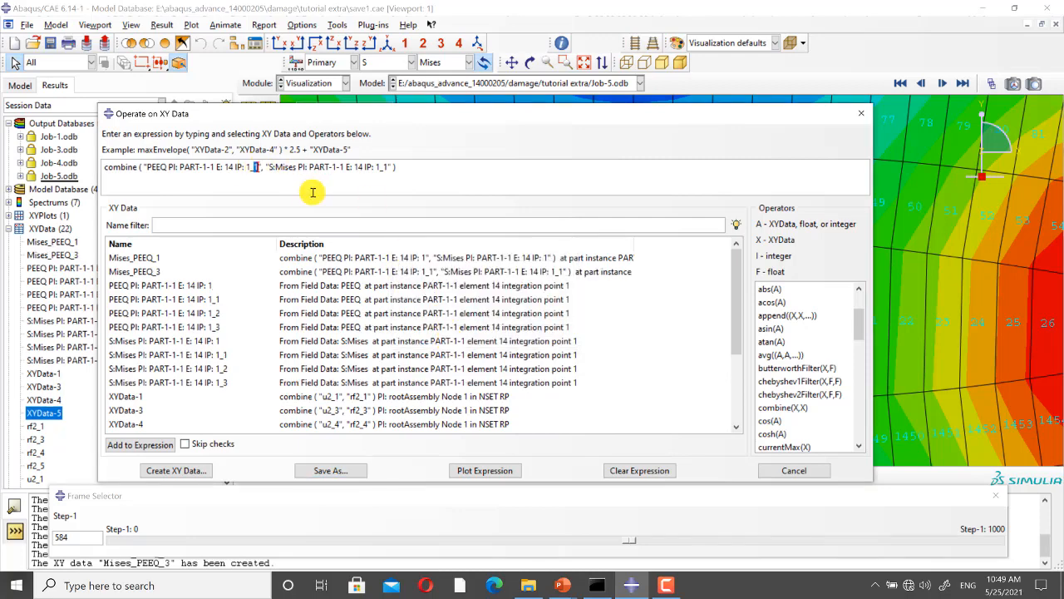
{"action": "type", "text": "2"}
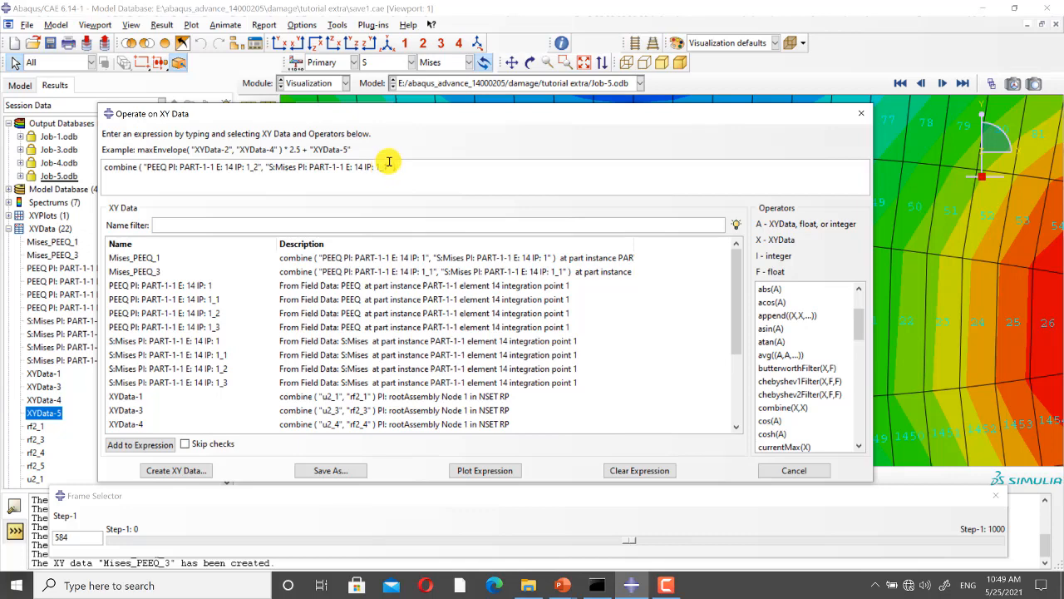
{"action": "type", "text": "2"}
{"action": "left_click", "coordinate": [330, 469]}
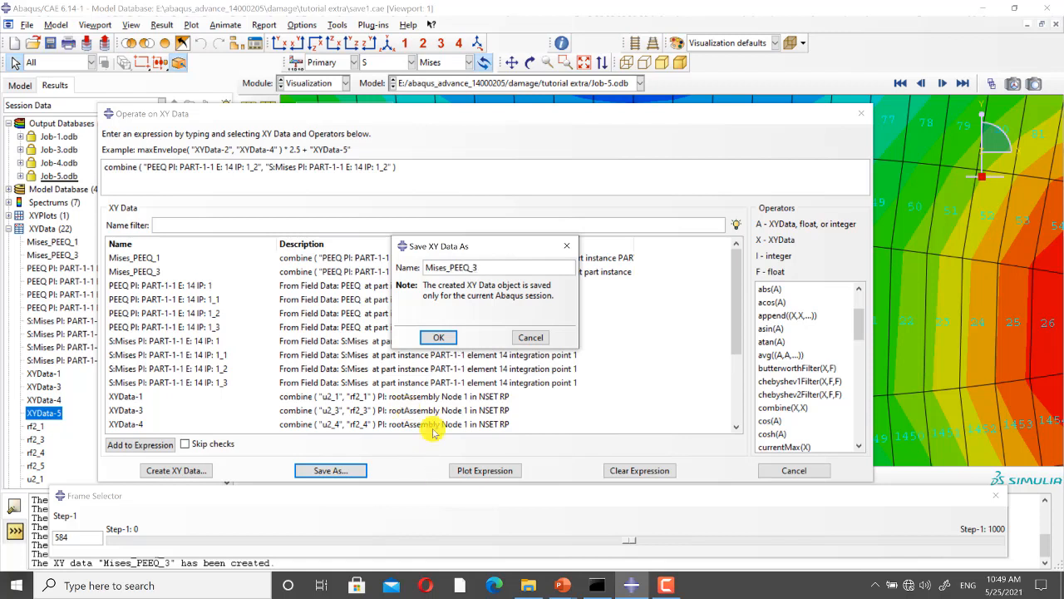
{"action": "left_click", "coordinate": [438, 336]}
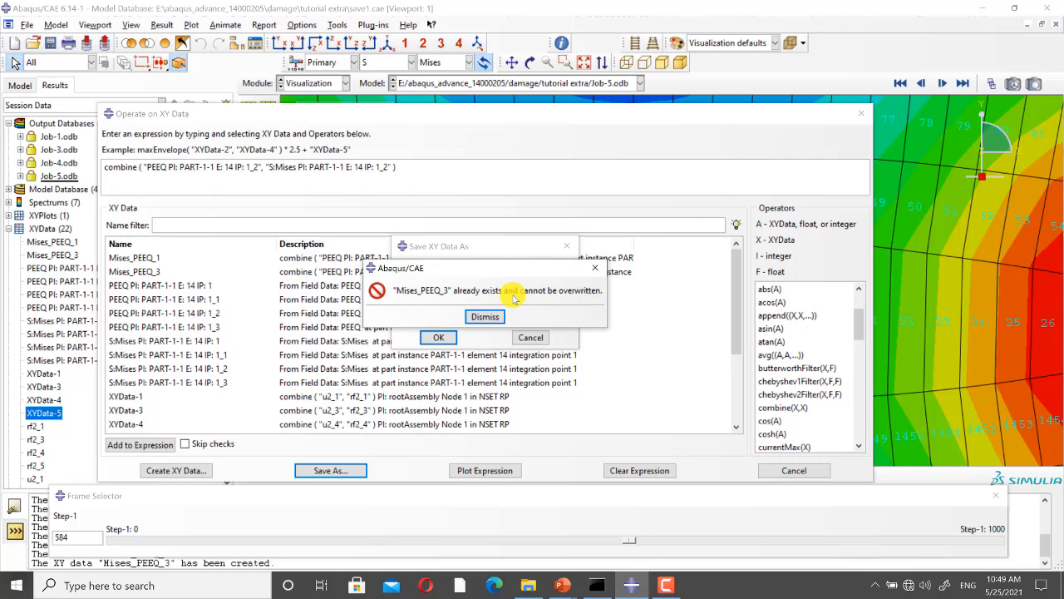
{"action": "left_click", "coordinate": [595, 267]}
{"action": "left_click", "coordinate": [522, 271]}
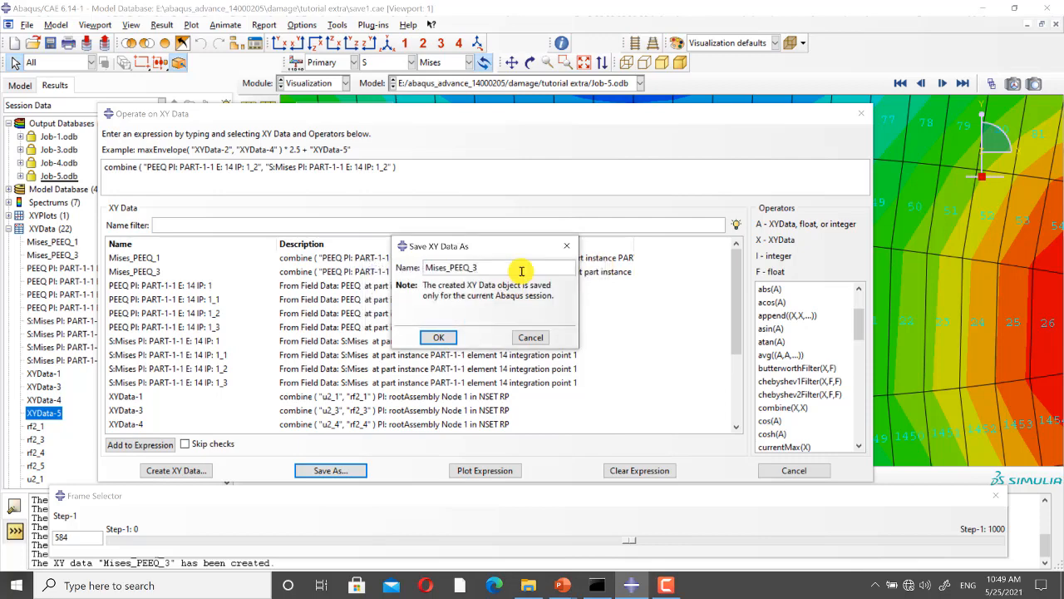
{"action": "type", "text": "4"}
{"action": "left_click", "coordinate": [438, 337]}
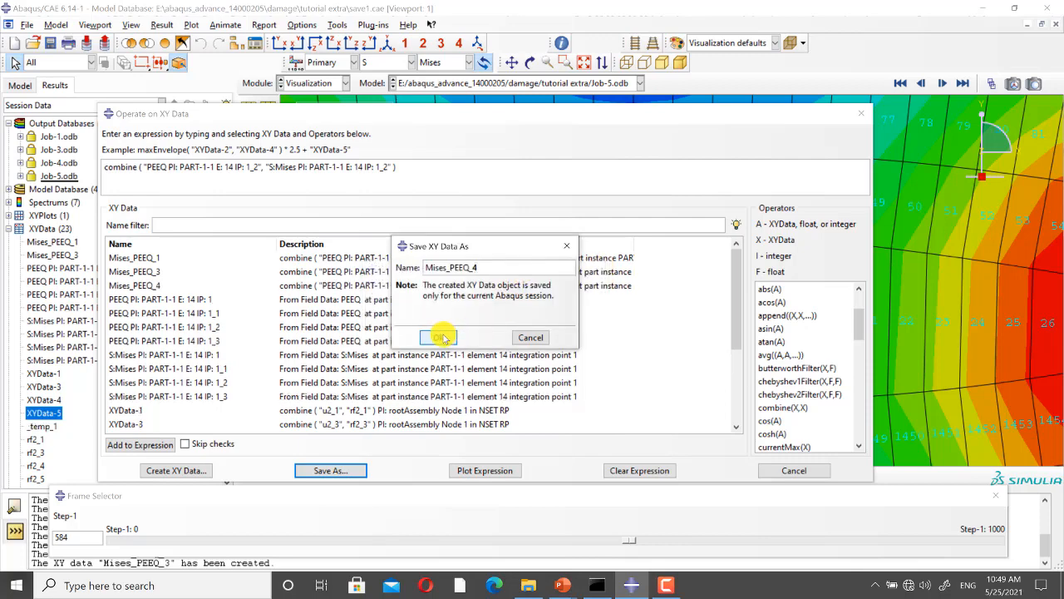
Step: Change the combine expression to the "IP: 1_3" PEEQ and S:Mises data, save the curve as Mises_PEEQ_5, and close the dialog
{"action": "left_click", "coordinate": [258, 166]}
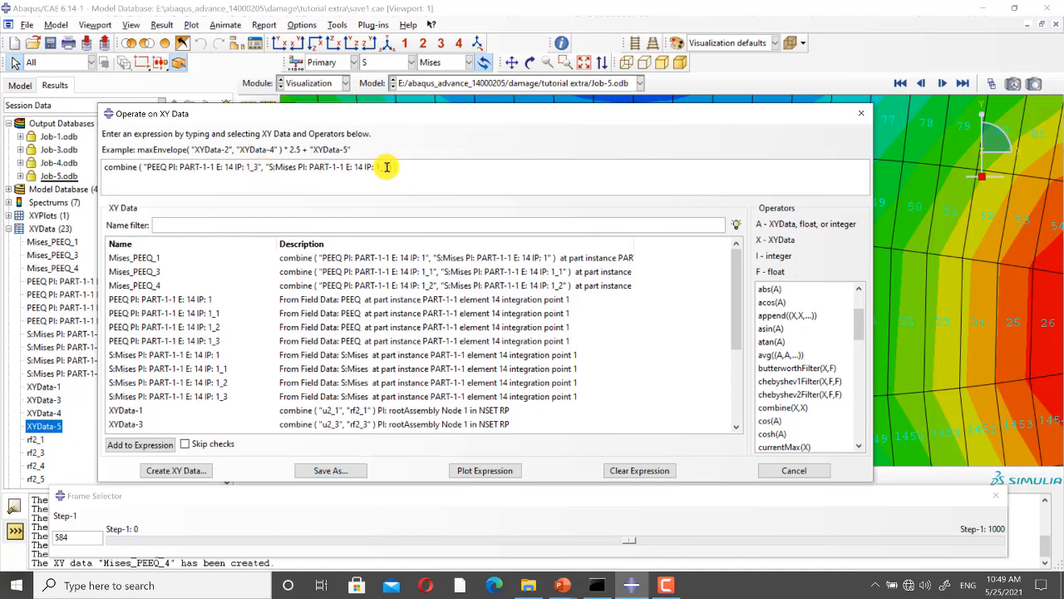
{"action": "left_click", "coordinate": [332, 471]}
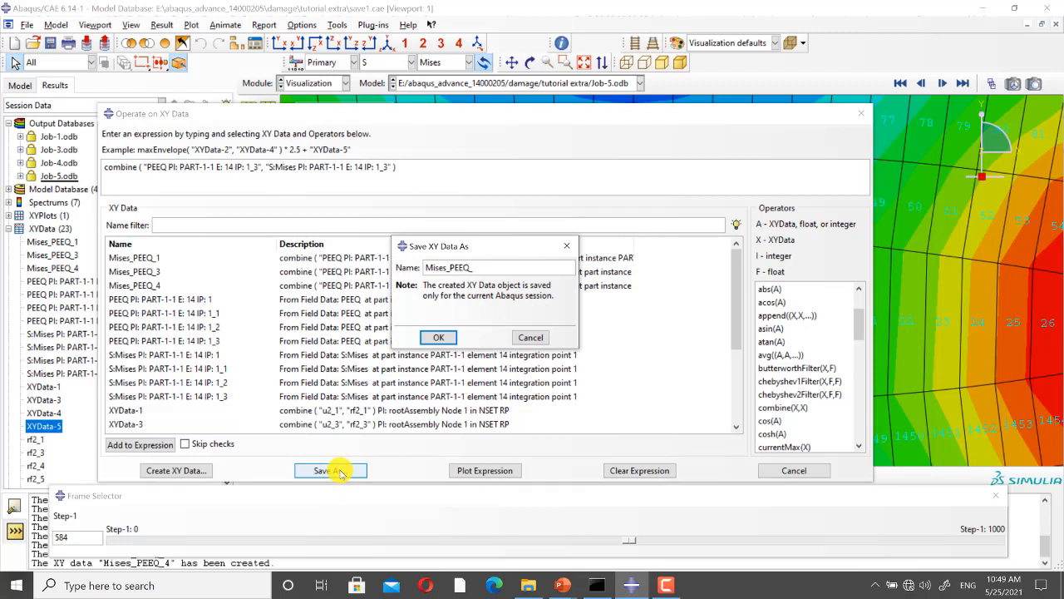
{"action": "left_click", "coordinate": [439, 338]}
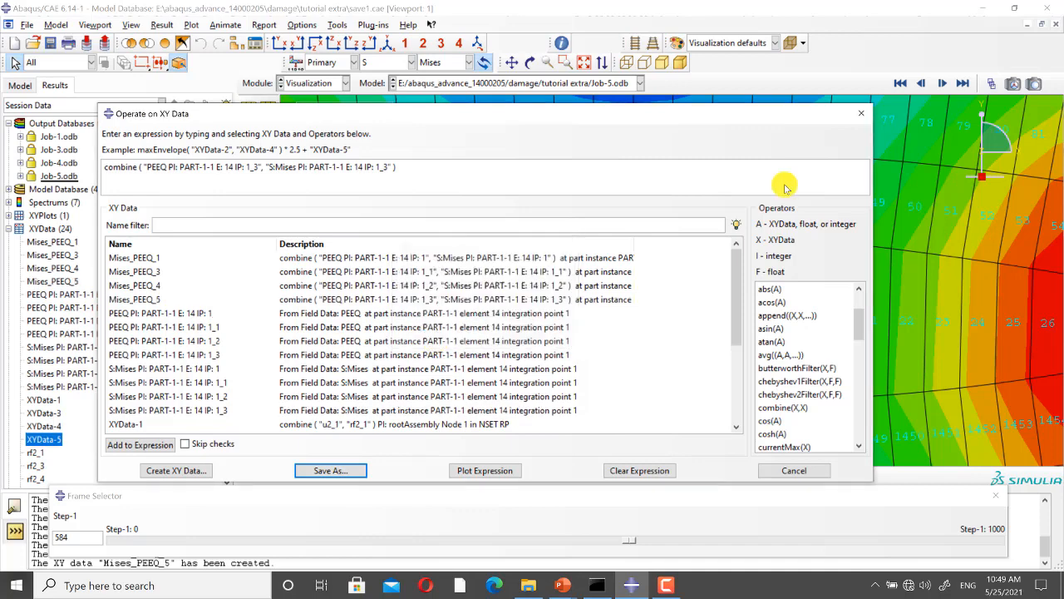
{"action": "left_click", "coordinate": [865, 113]}
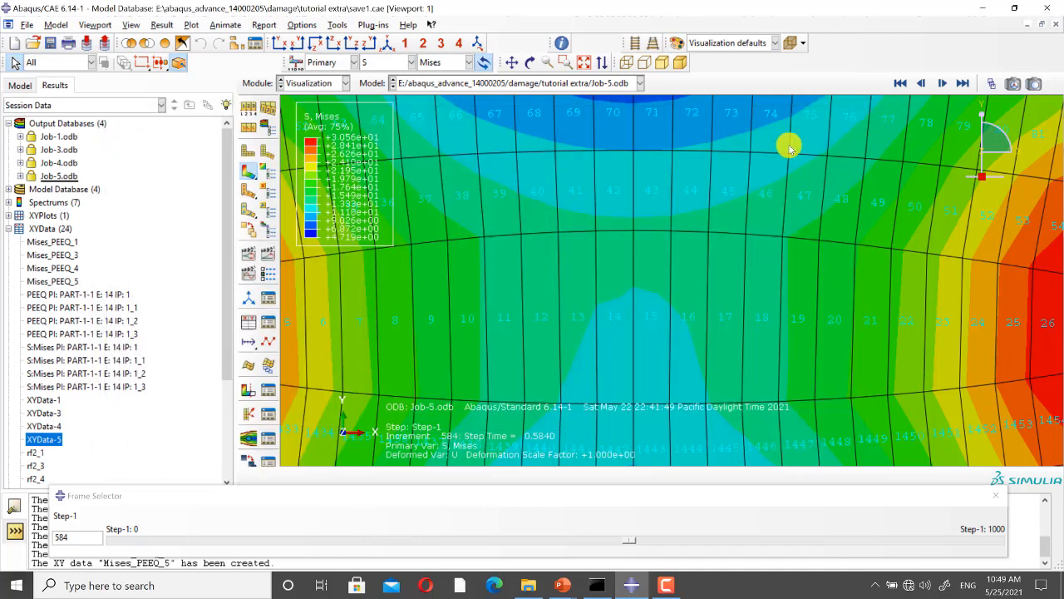
Step: Plot the Mises_PEEQ_1 curve and add Mises_PEEQ_3 to the same plot
{"action": "left_click", "coordinate": [73, 242]}
{"action": "right_click", "coordinate": [73, 242]}
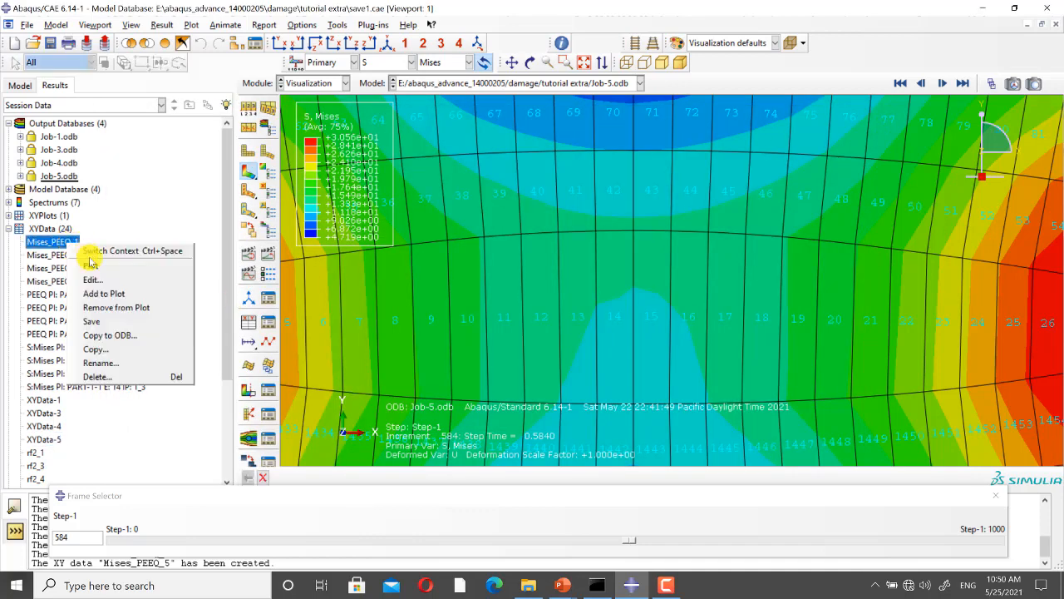
{"action": "left_click", "coordinate": [89, 264]}
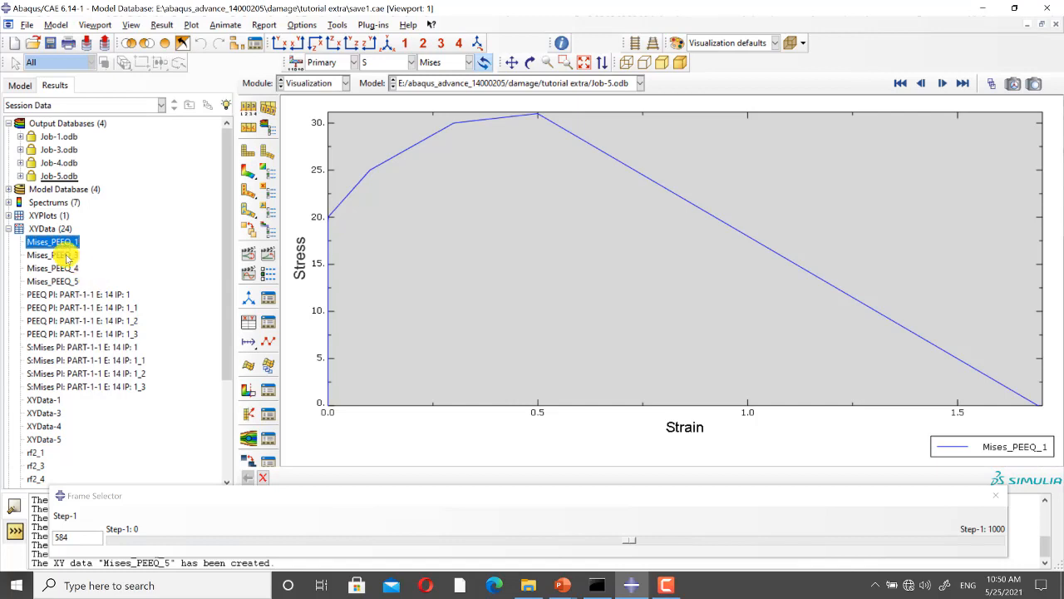
{"action": "left_click", "coordinate": [71, 254]}
{"action": "right_click", "coordinate": [77, 254]}
{"action": "left_click", "coordinate": [103, 305]}
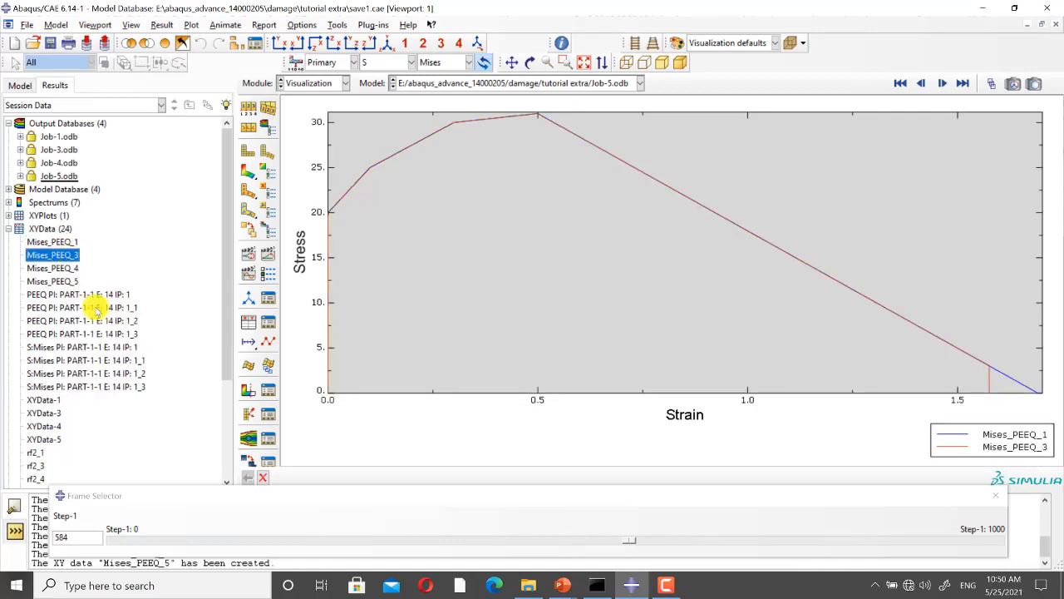
Step: Add the Mises_PEEQ_4 and Mises_PEEQ_5 curves to the plot and compare all four curves
{"action": "left_click", "coordinate": [58, 268]}
{"action": "right_click", "coordinate": [58, 270]}
{"action": "left_click", "coordinate": [103, 319]}
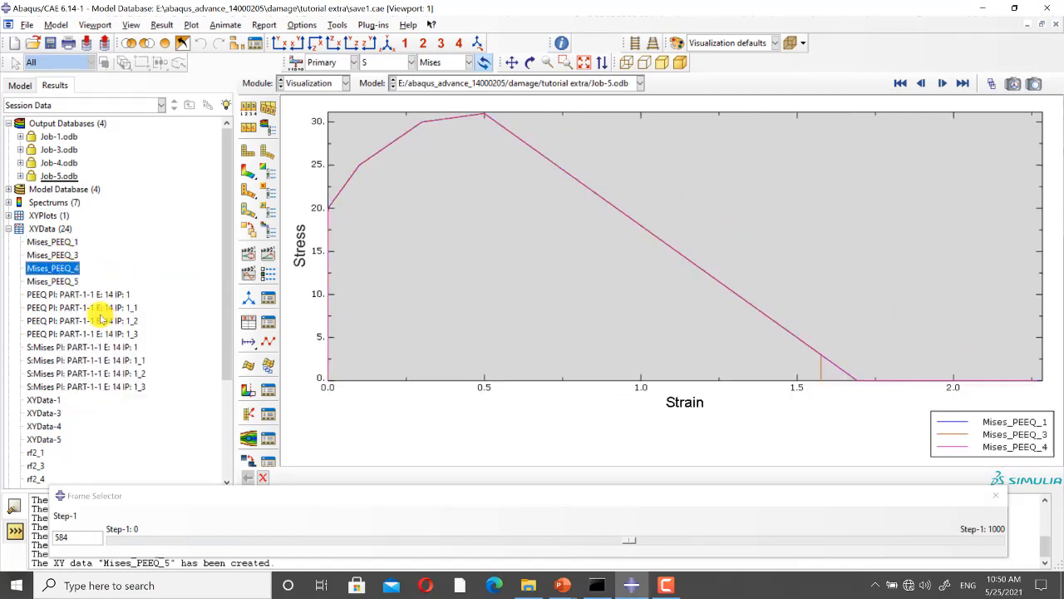
{"action": "left_click", "coordinate": [67, 281]}
{"action": "right_click", "coordinate": [85, 284]}
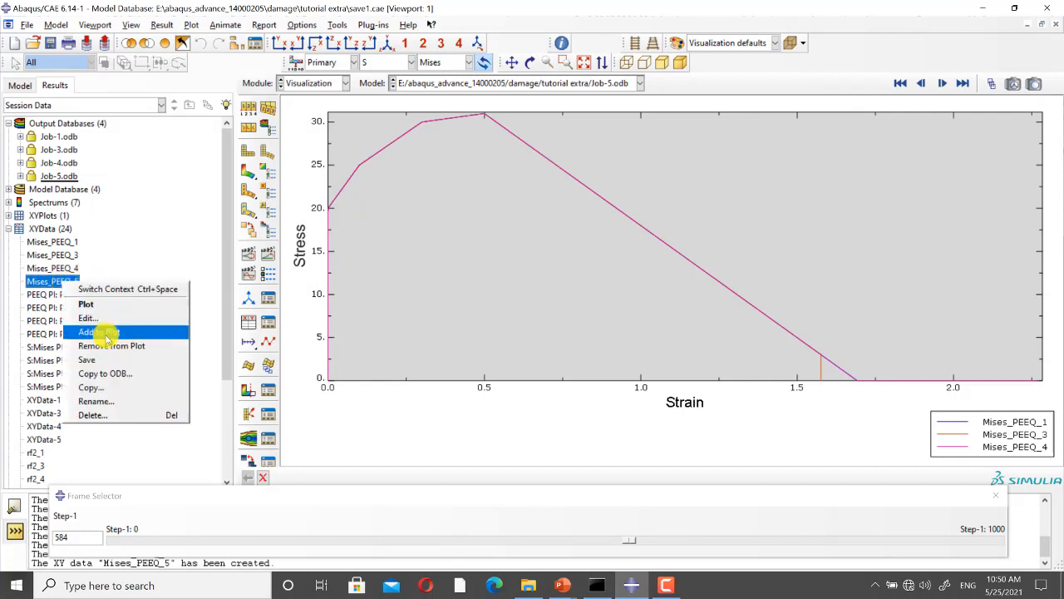
{"action": "left_click", "coordinate": [103, 333]}
{"action": "scroll", "coordinate": [622, 275], "scroll_direction": "up", "scroll_amount": 1}
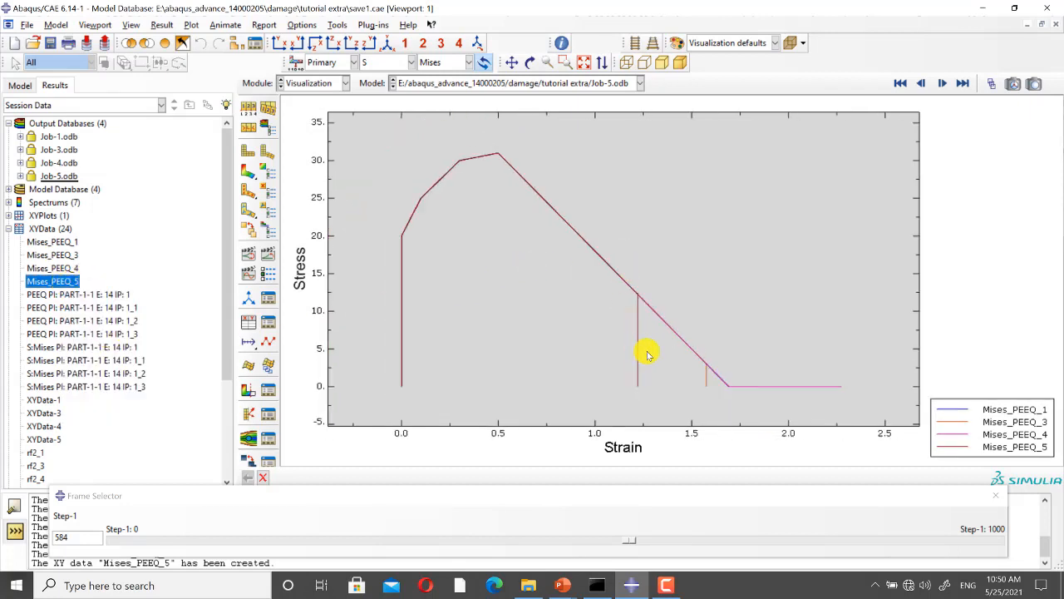
{"action": "scroll", "coordinate": [649, 355], "scroll_direction": "down", "scroll_amount": 1}
{"action": "scroll", "coordinate": [639, 366], "scroll_direction": "up", "scroll_amount": 1}
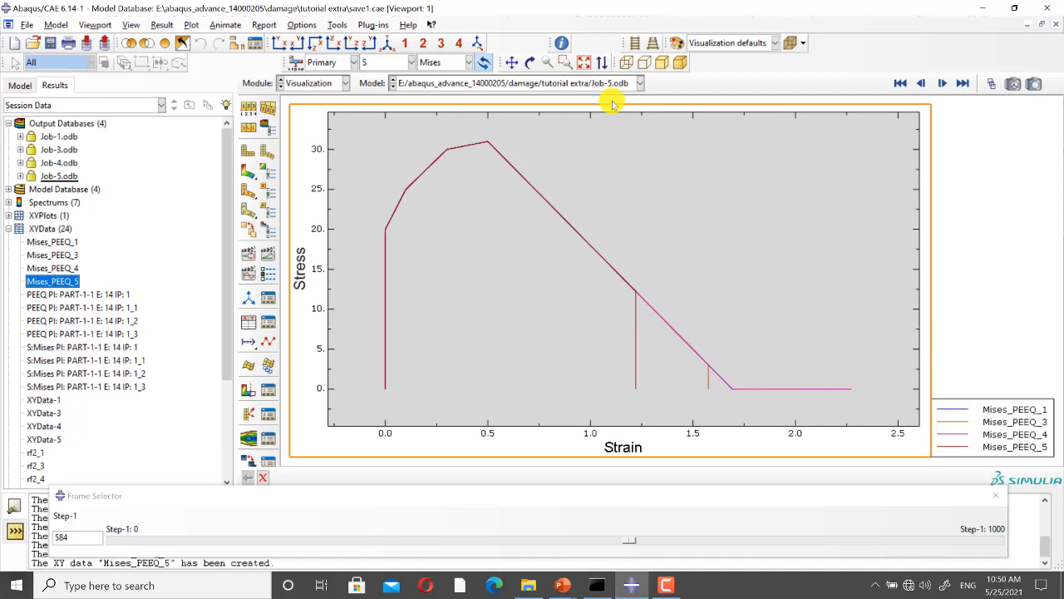
{"action": "left_click", "coordinate": [584, 64]}
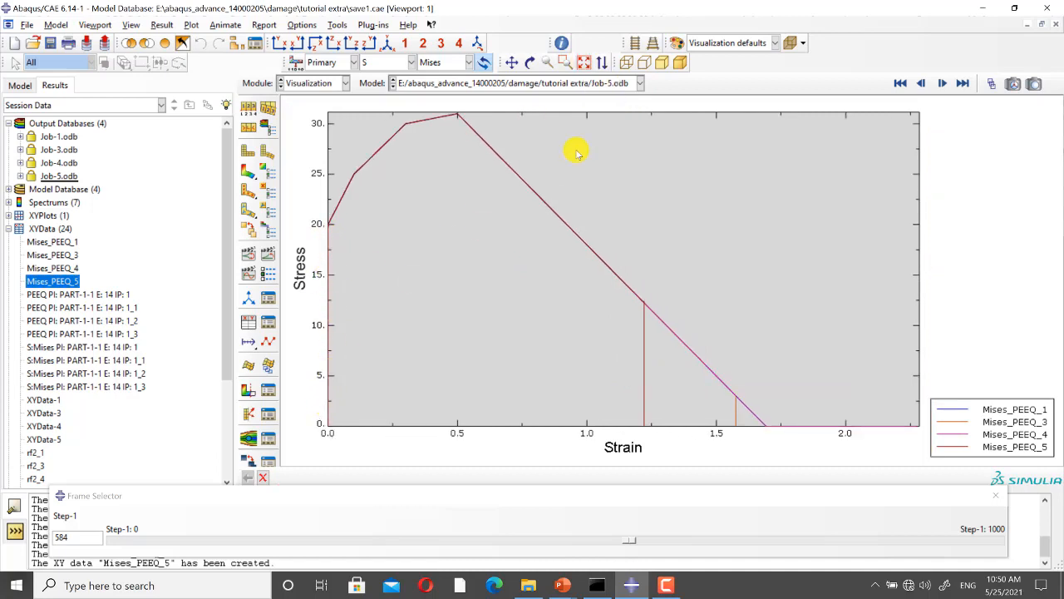
{"action": "scroll", "coordinate": [604, 230], "scroll_direction": "up", "scroll_amount": 1}
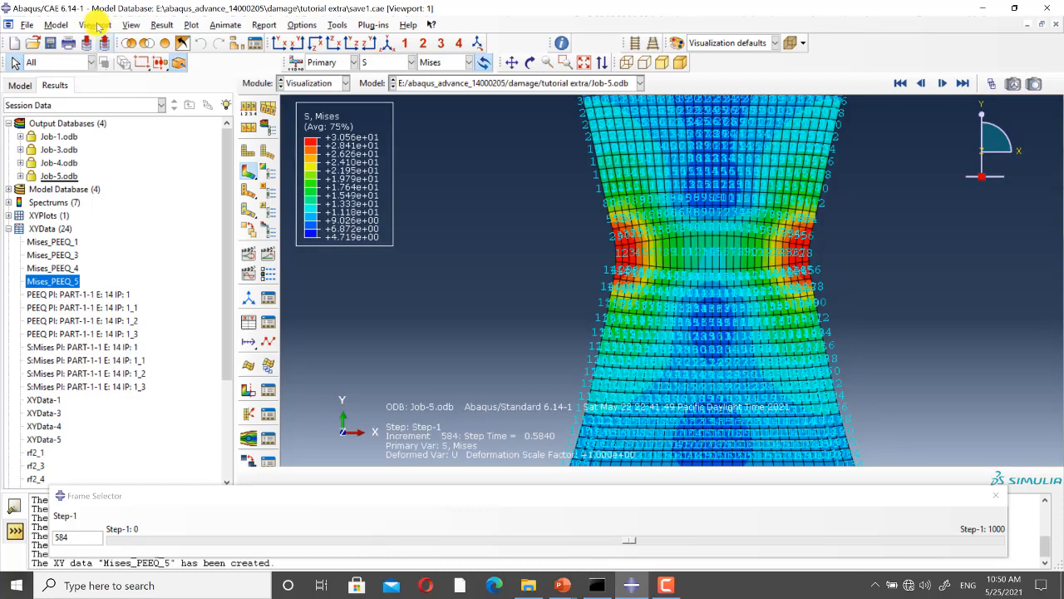
Step: Hide the triad, title block, state block, and text and arrows in the viewport annotations of the contour plot
{"action": "left_click", "coordinate": [95, 24]}
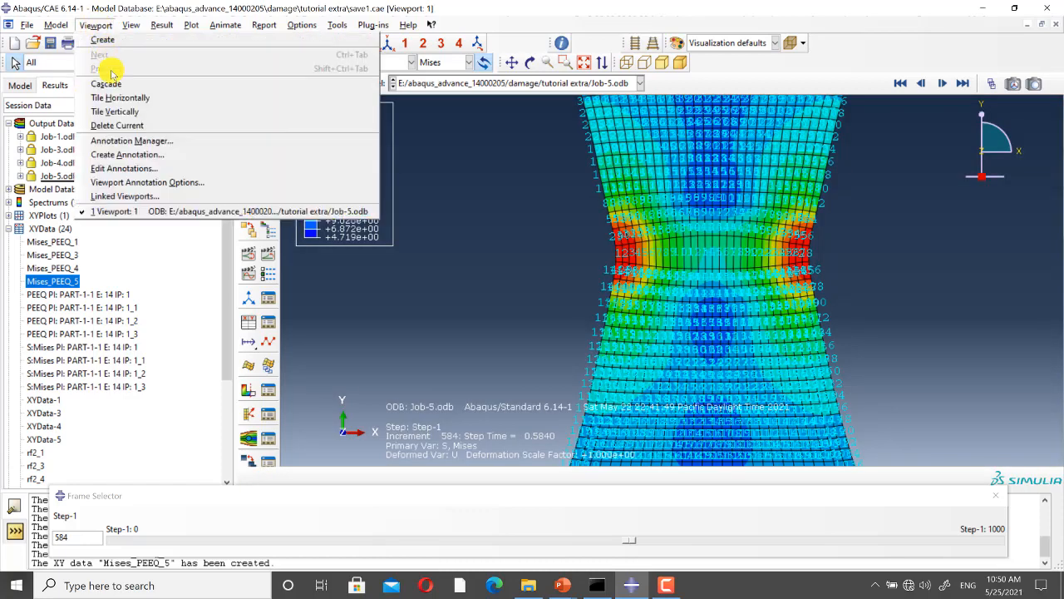
{"action": "left_click", "coordinate": [125, 182]}
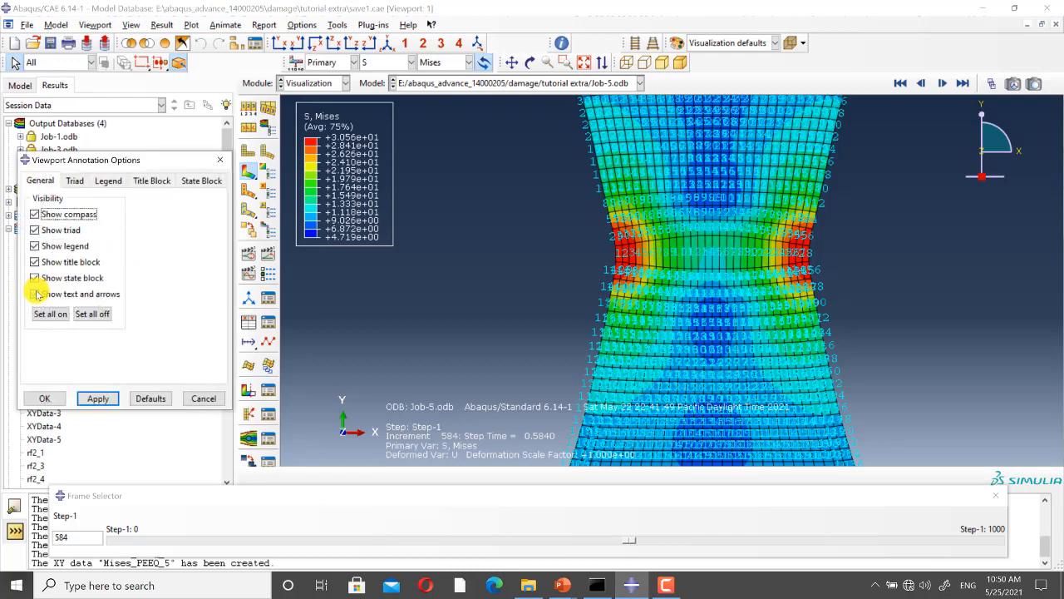
{"action": "left_click", "coordinate": [34, 294]}
{"action": "left_click", "coordinate": [34, 277]}
{"action": "left_click", "coordinate": [34, 262]}
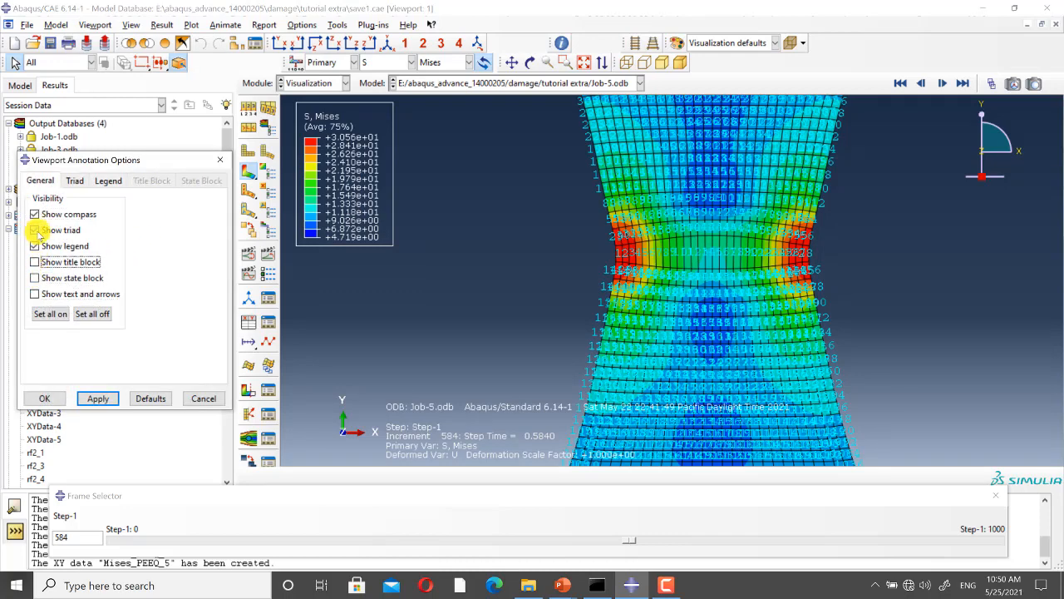
{"action": "left_click", "coordinate": [34, 231]}
{"action": "left_click", "coordinate": [90, 398]}
{"action": "left_click", "coordinate": [44, 398]}
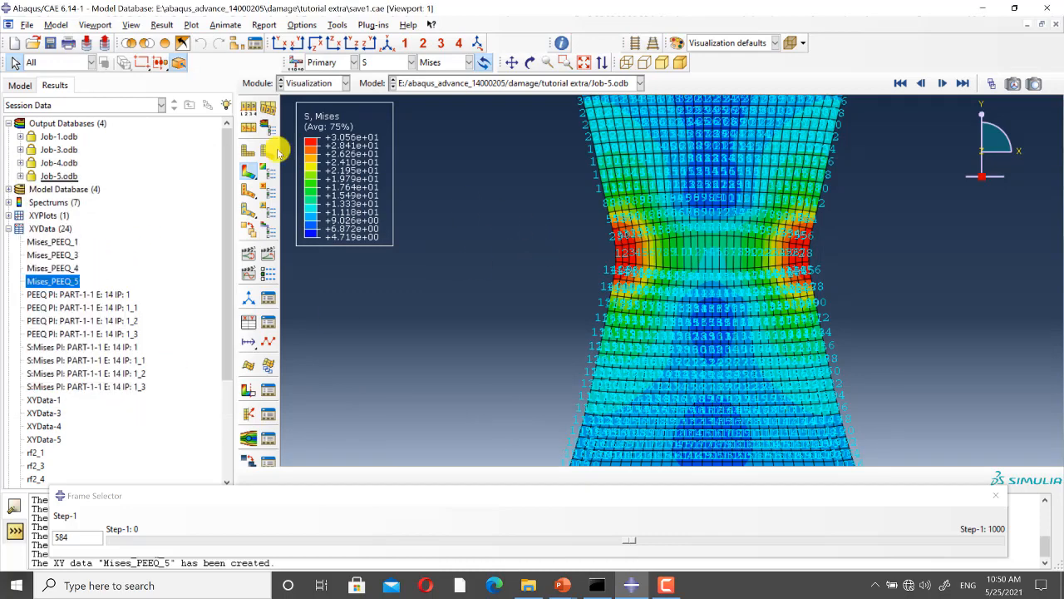
Step: Turn off the element labels in the common plot options
{"action": "left_click", "coordinate": [267, 150]}
{"action": "left_click", "coordinate": [264, 154]}
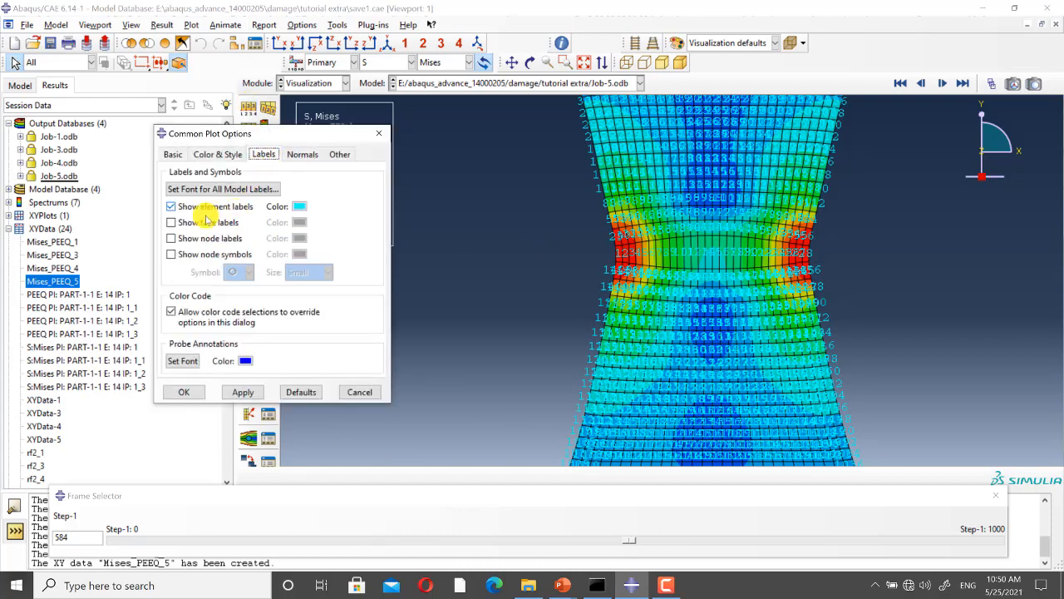
{"action": "left_click", "coordinate": [172, 206]}
{"action": "left_click", "coordinate": [242, 391]}
{"action": "left_click", "coordinate": [183, 392]}
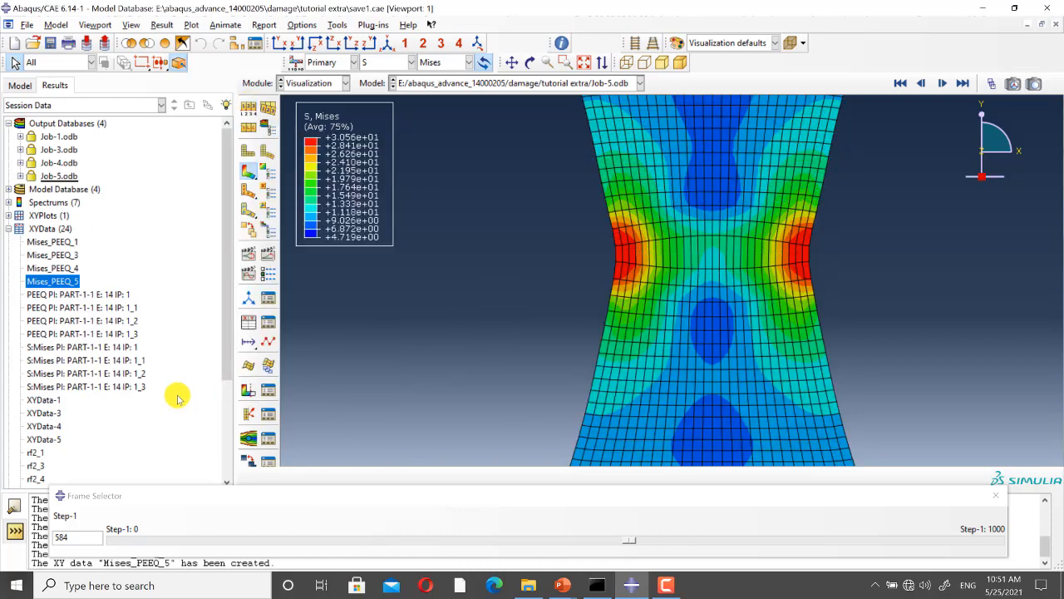
Step: Create a second viewport tiled vertically beside the first and plot Mises_PEEQ_5 in it
{"action": "left_click", "coordinate": [96, 26]}
{"action": "left_click", "coordinate": [101, 41]}
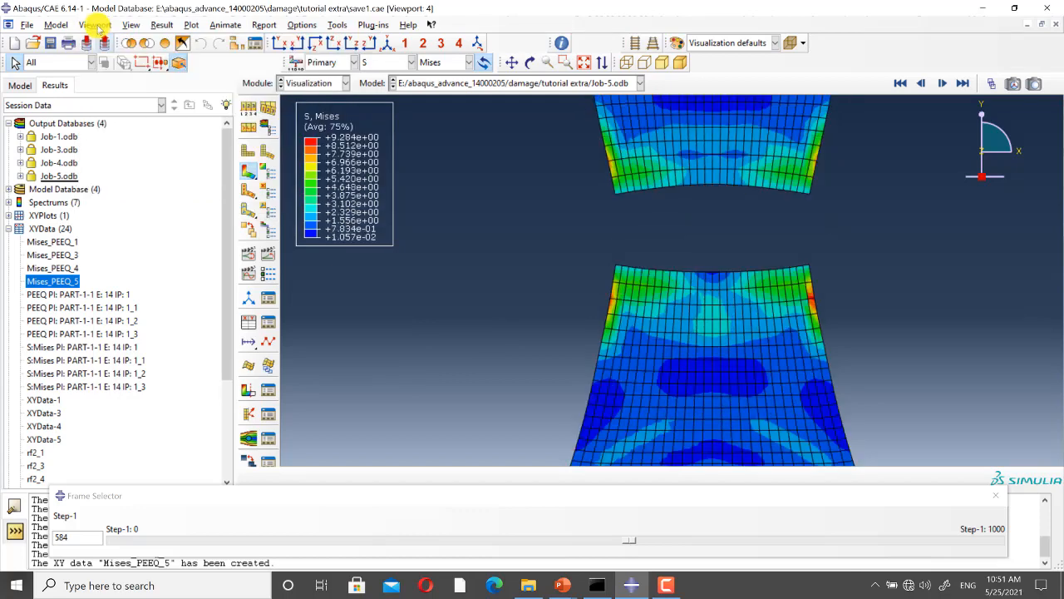
{"action": "left_click", "coordinate": [96, 26]}
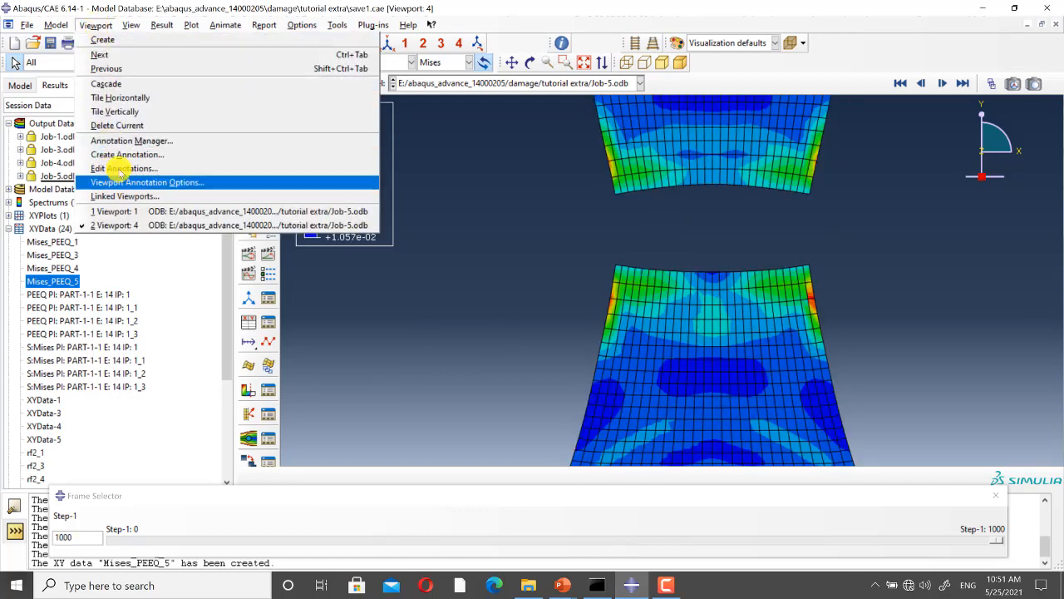
{"action": "left_click", "coordinate": [115, 112]}
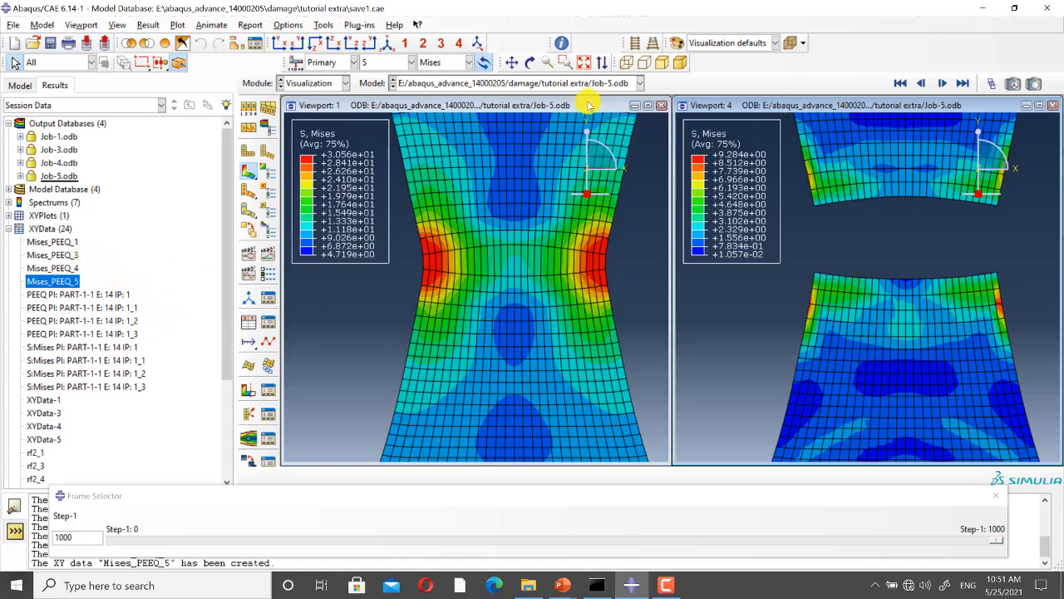
{"action": "right_click", "coordinate": [68, 283]}
{"action": "left_click", "coordinate": [84, 301]}
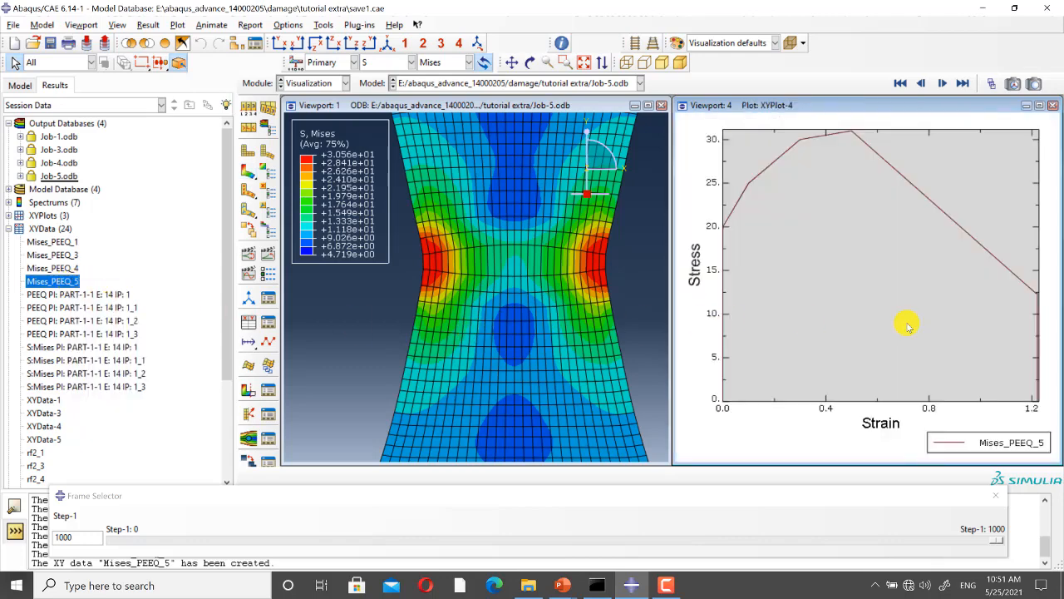
Step: Examine the animation options for the player, scale factor, time history, XY time tracker and animated viewports
{"action": "left_click", "coordinate": [269, 280]}
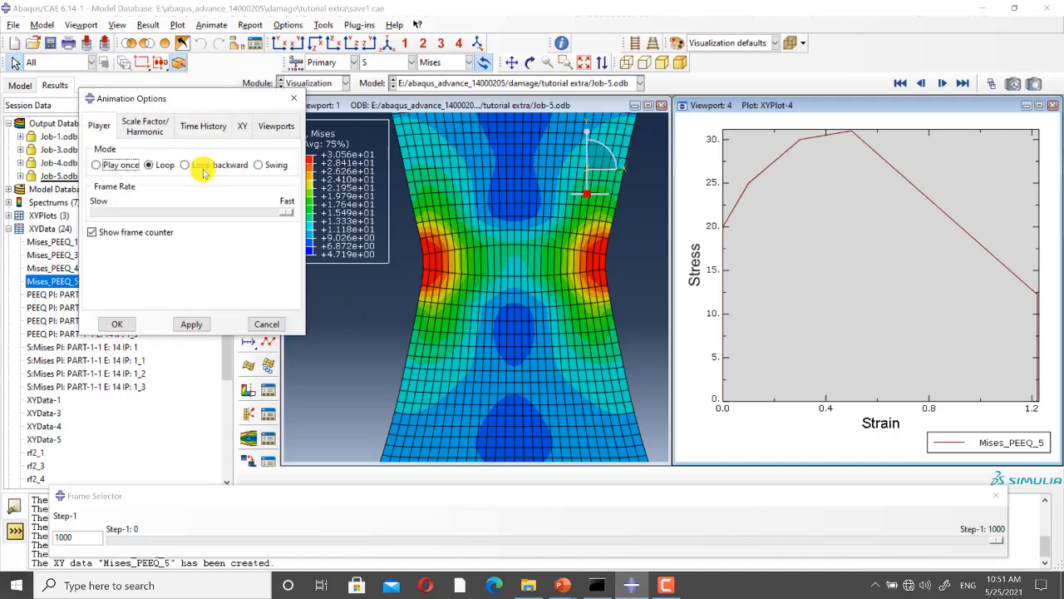
{"action": "left_click", "coordinate": [204, 126]}
{"action": "left_click", "coordinate": [255, 127]}
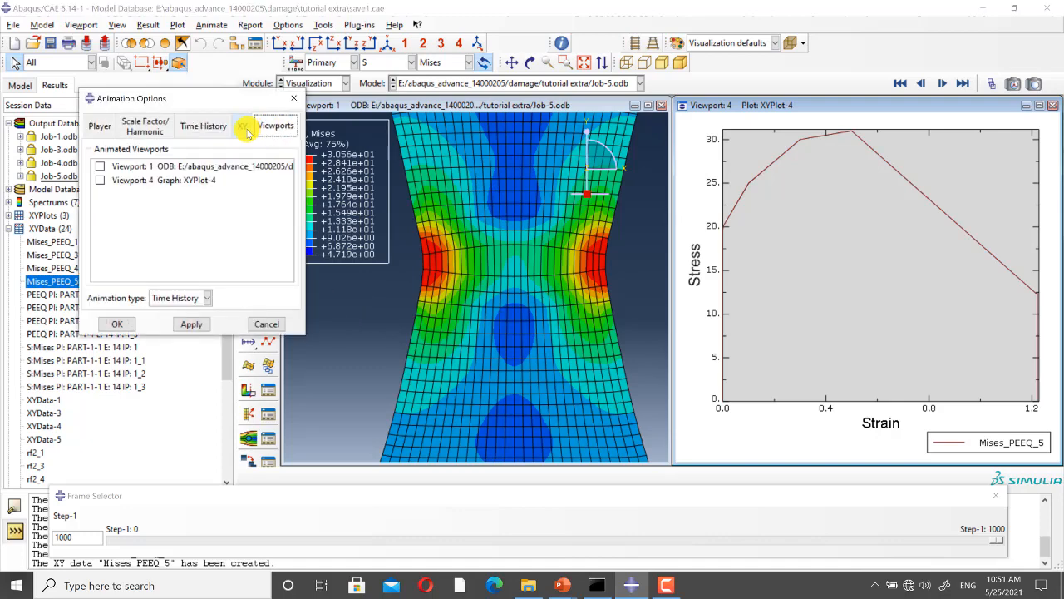
{"action": "left_click", "coordinate": [151, 127]}
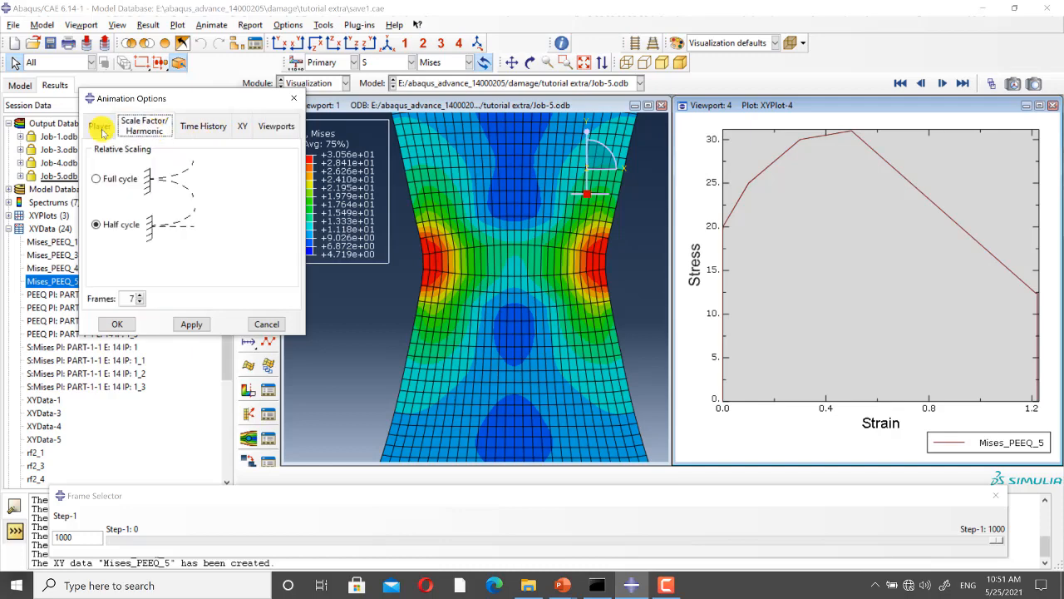
{"action": "left_click", "coordinate": [100, 126]}
{"action": "left_click", "coordinate": [241, 125]}
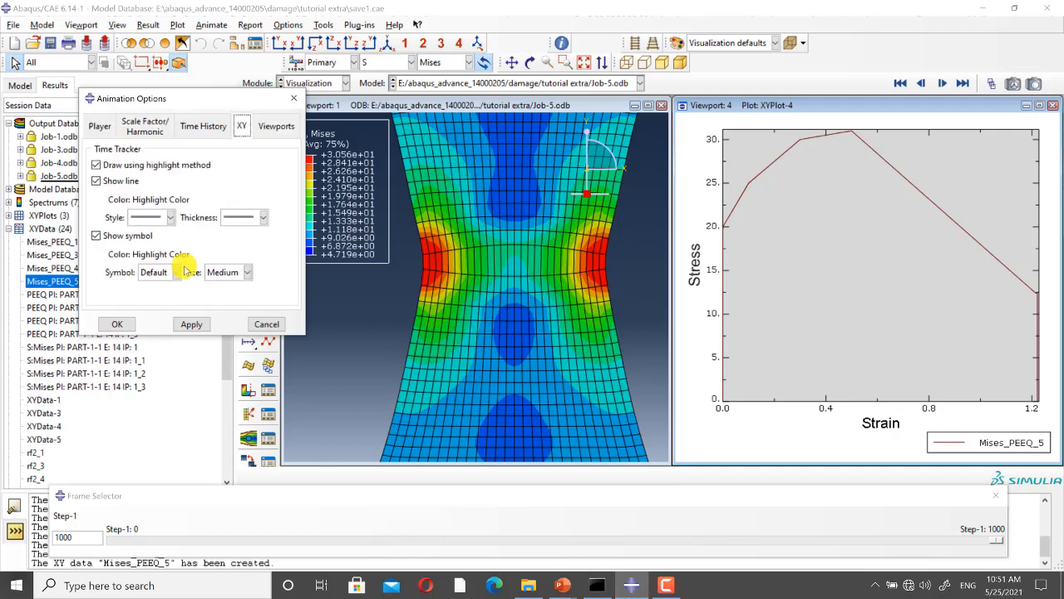
{"action": "left_click", "coordinate": [211, 129]}
{"action": "left_click", "coordinate": [150, 131]}
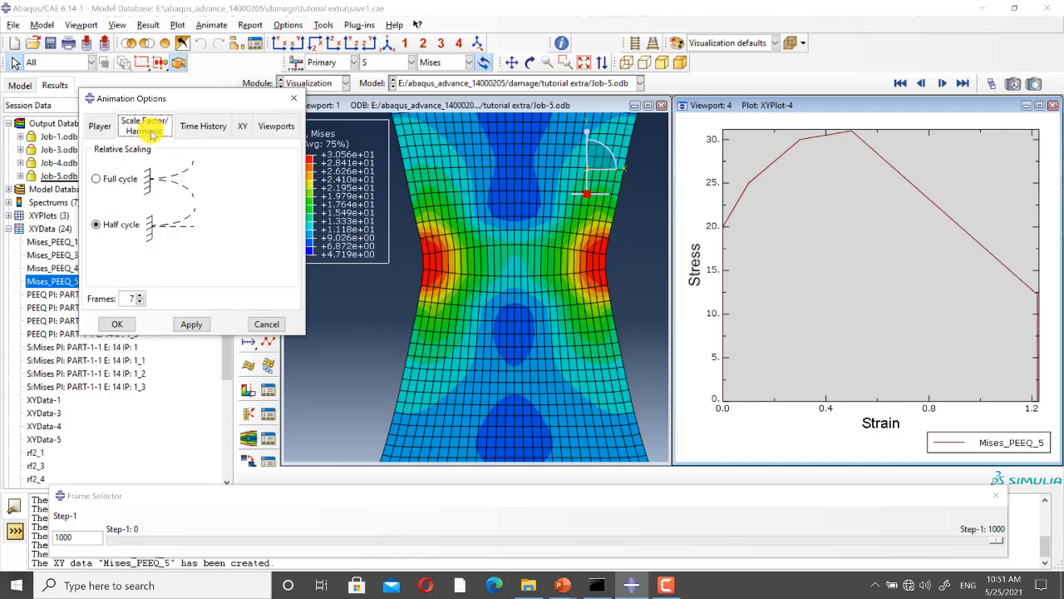
{"action": "left_click", "coordinate": [215, 130]}
{"action": "left_click", "coordinate": [242, 131]}
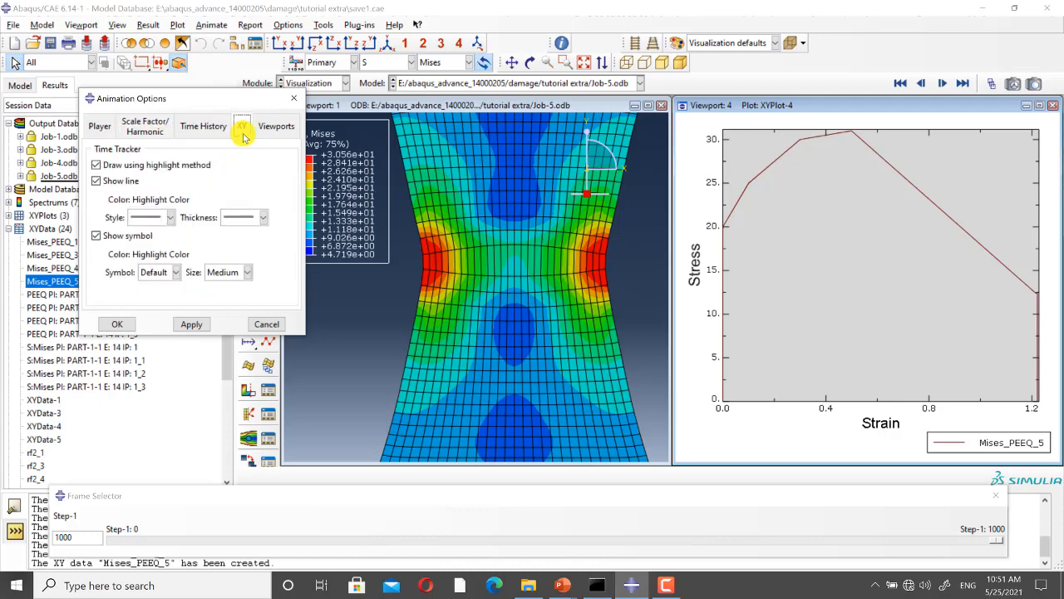
Step: Apply the animation options and examine the necked region's Mises contours alongside the Mises_PEEQ_5 curve in the time history animation
{"action": "left_click", "coordinate": [192, 324]}
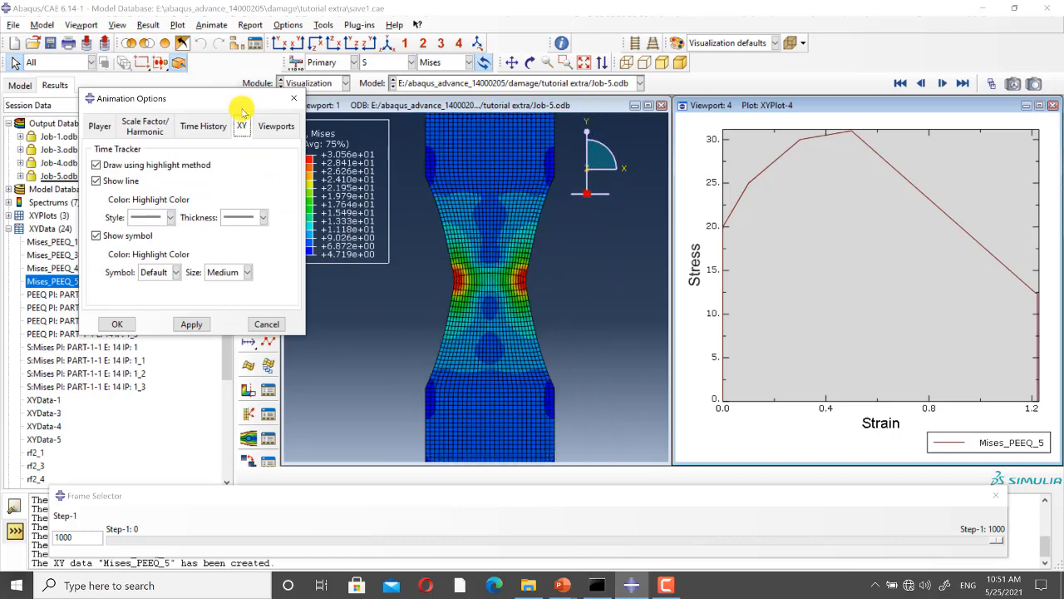
{"action": "left_click_drag", "start_coordinate": [241, 106], "coordinate": [185, 146]}
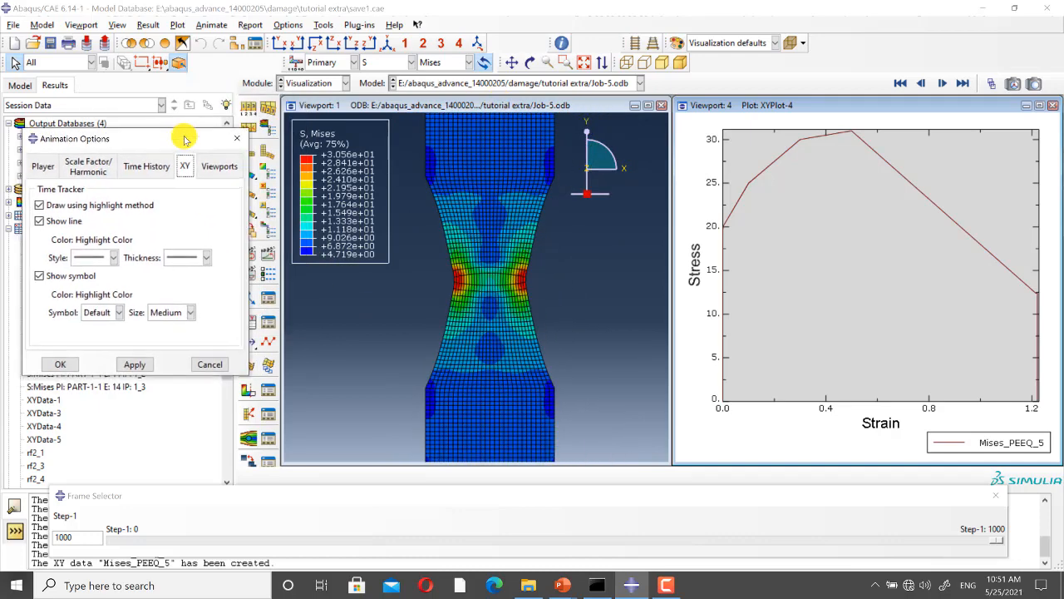
{"action": "left_click", "coordinate": [66, 365]}
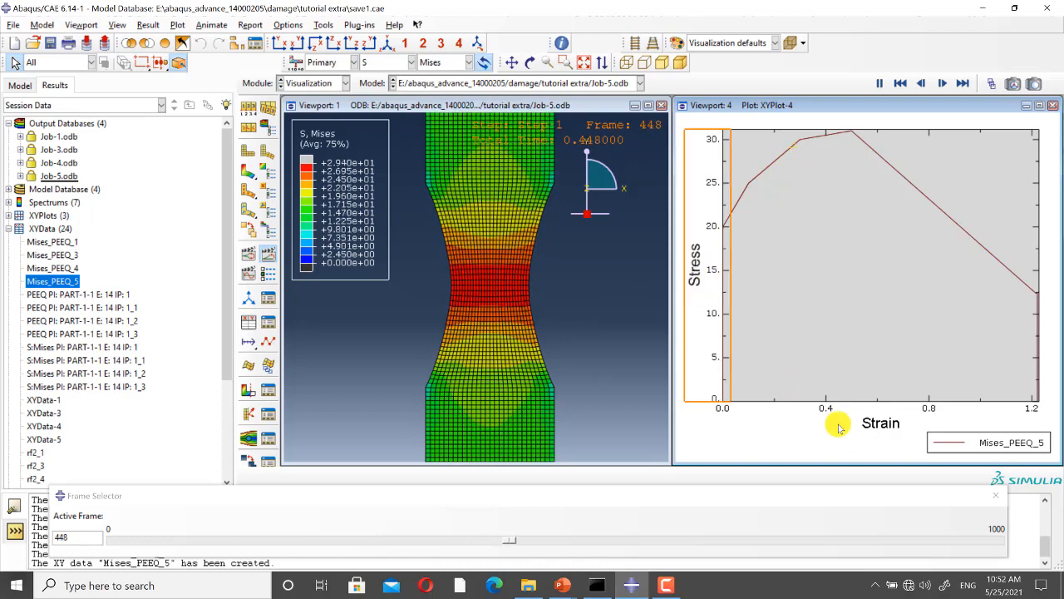
{"action": "scroll", "coordinate": [498, 289], "scroll_direction": "up", "scroll_amount": 5}
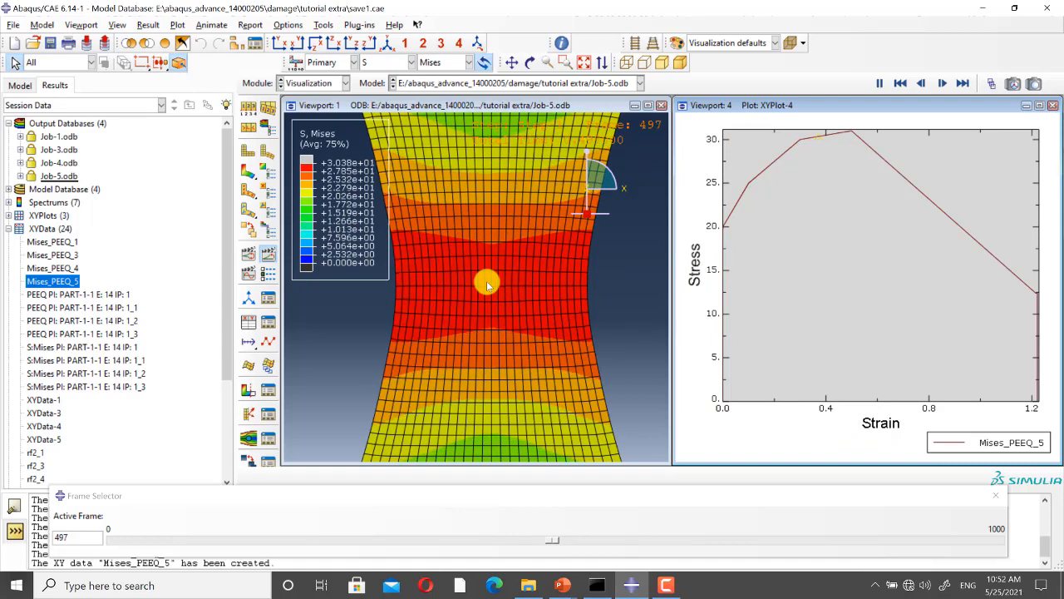
{"action": "scroll", "coordinate": [611, 288], "scroll_direction": "down", "scroll_amount": 3}
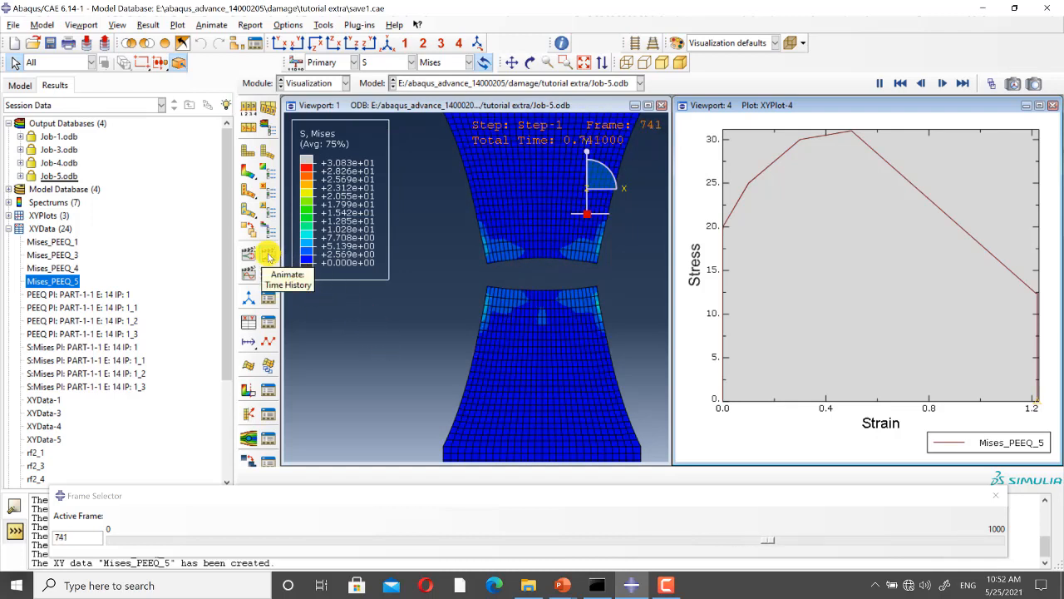
Step: Close the viewport with the Mises_PEEQ_5 plot and maximize the Job-5 contour viewport
{"action": "left_click", "coordinate": [1049, 109]}
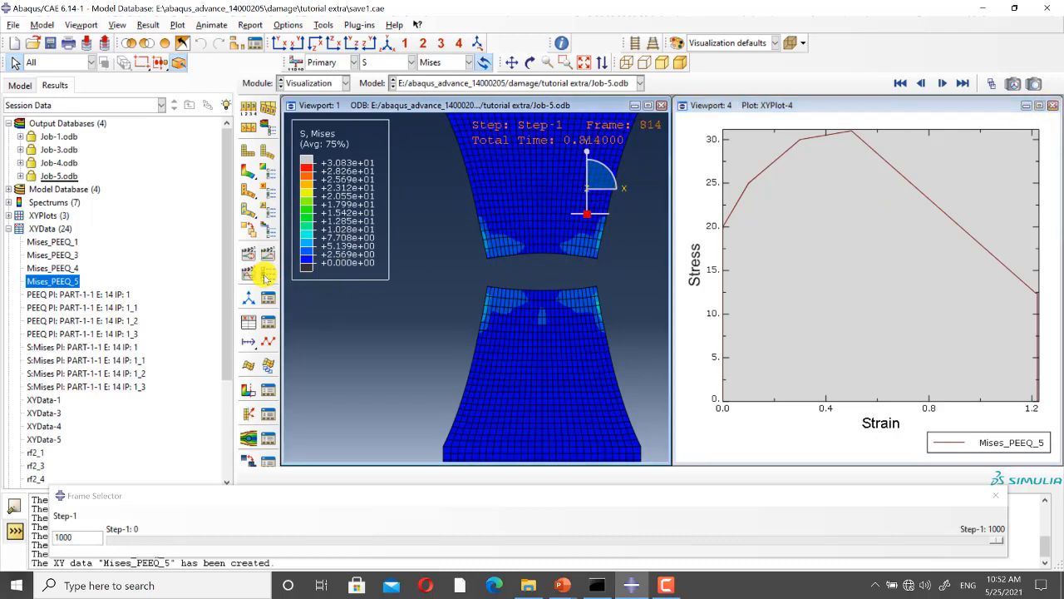
{"action": "mouse_move", "coordinate": [629, 569]}
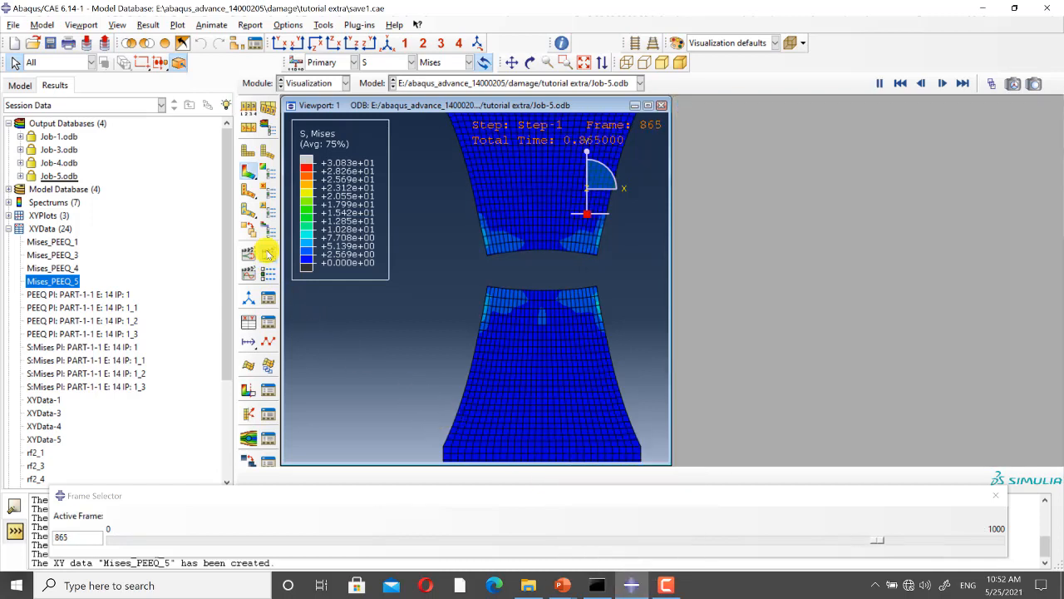
{"action": "left_click", "coordinate": [647, 105]}
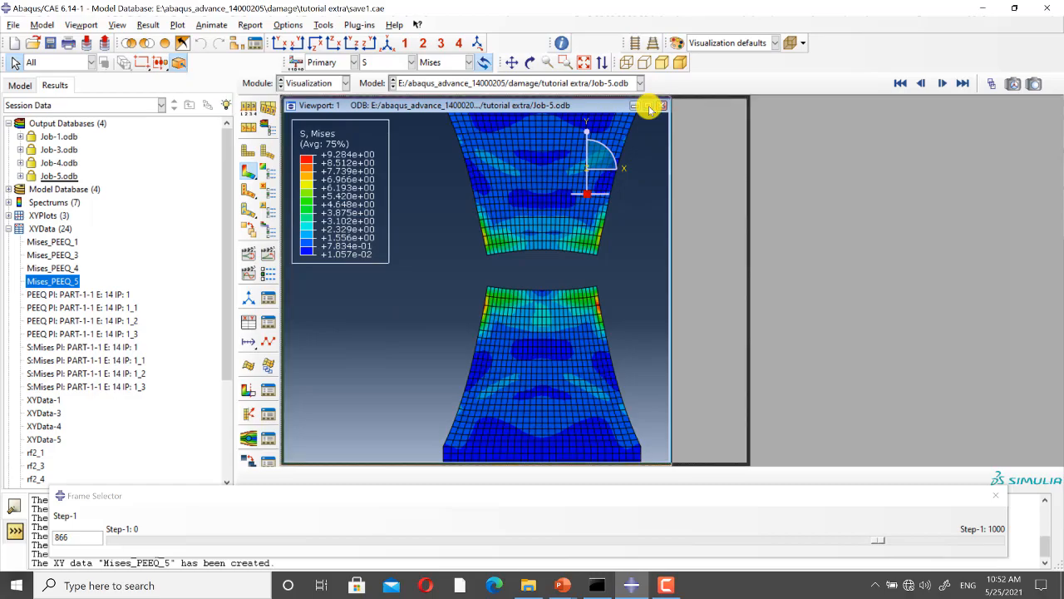